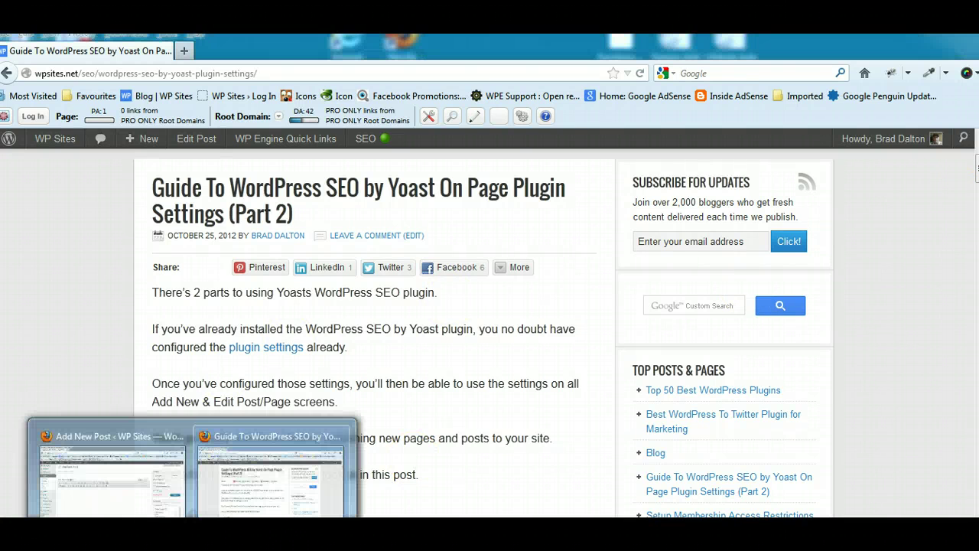
# Step: Switch to the Add New Post window and look over the WordPress SEO by Yoast box below the editor
pyautogui.click(173, 508)
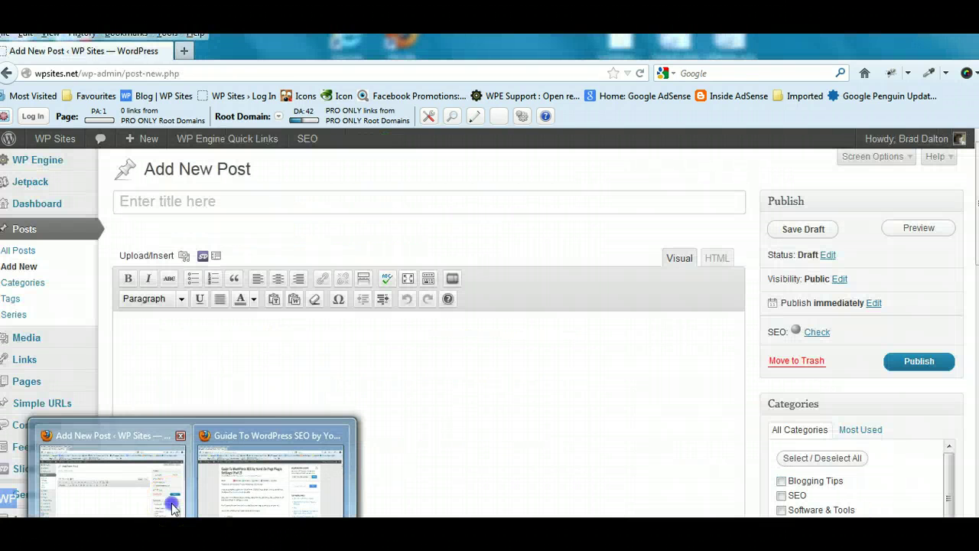
pyautogui.scroll(-3, 971, 230)
pyautogui.scroll(-3, 971, 280)
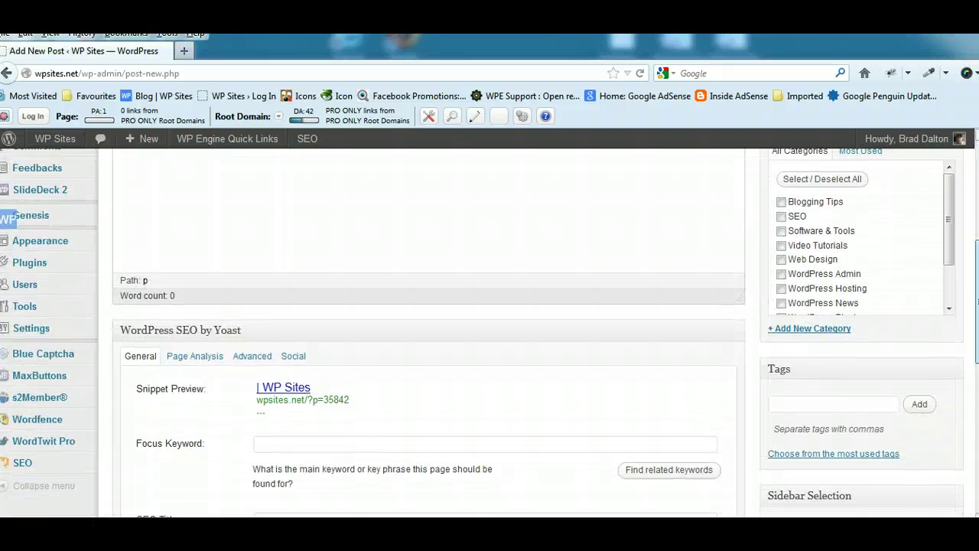
pyautogui.moveTo(36, 343)
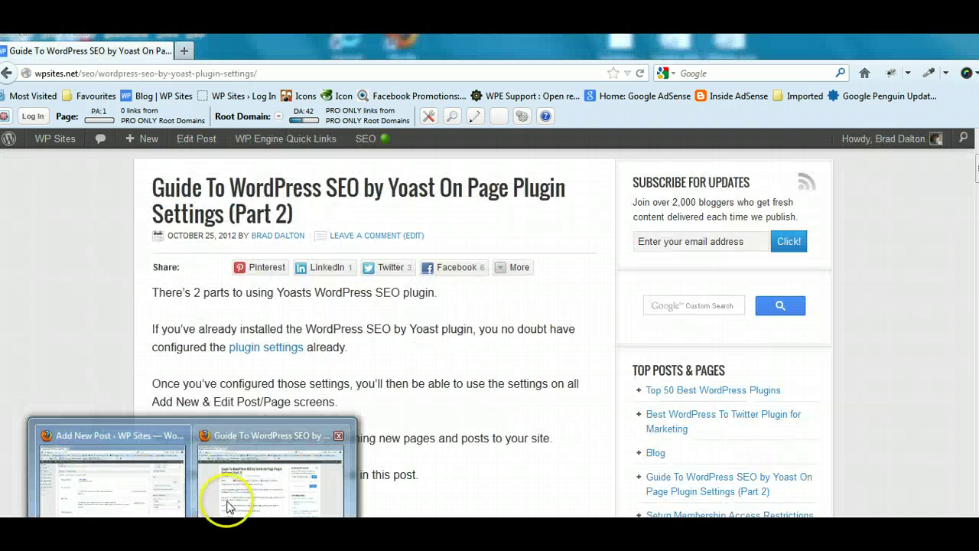
# Step: Switch to the published Part 2 guide article and locate its plugin settings link
pyautogui.click(228, 503)
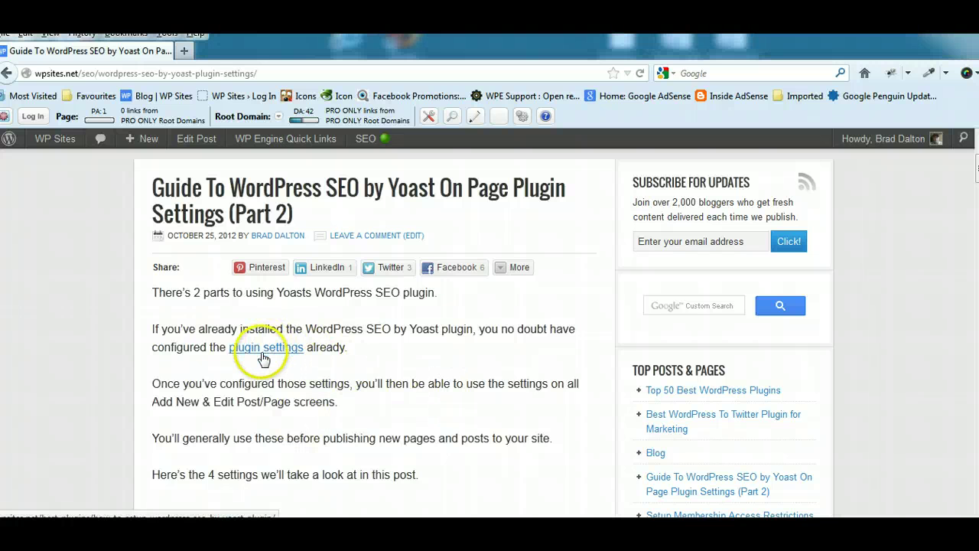
pyautogui.click(262, 354)
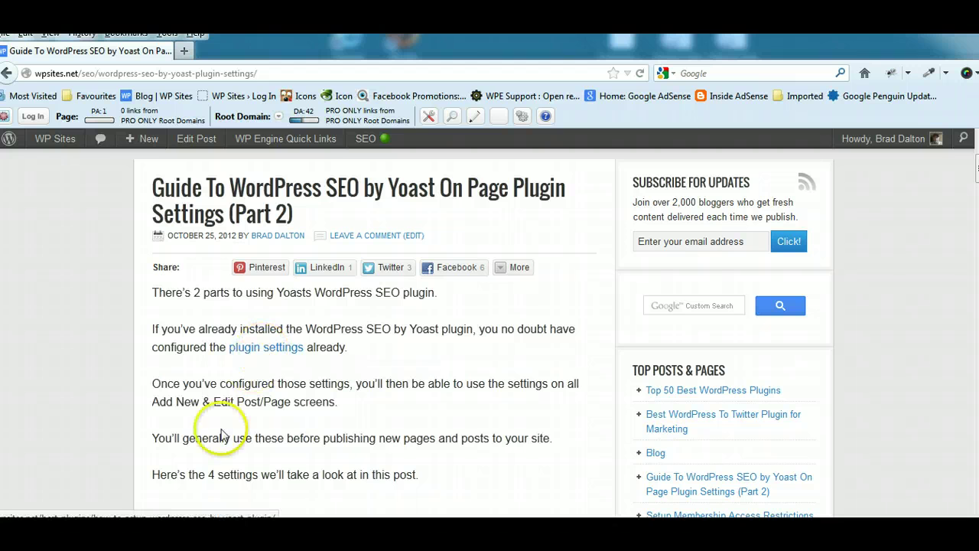
# Step: Return to the Add New Post window and examine the Yoast General settings from the snippet preview to the meta description
pyautogui.moveTo(195, 514)
pyautogui.click(160, 508)
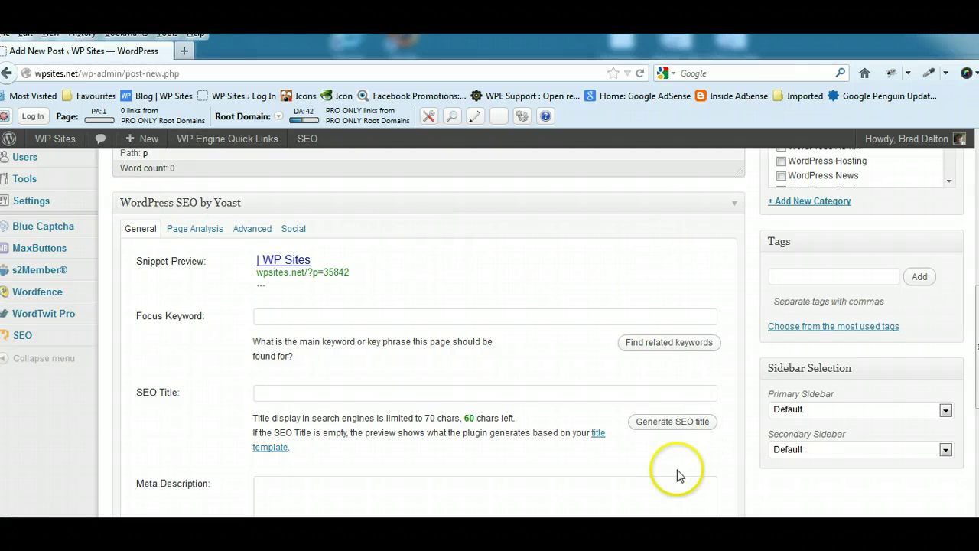
pyautogui.scroll(5, 973, 329)
pyautogui.scroll(5, 973, 329)
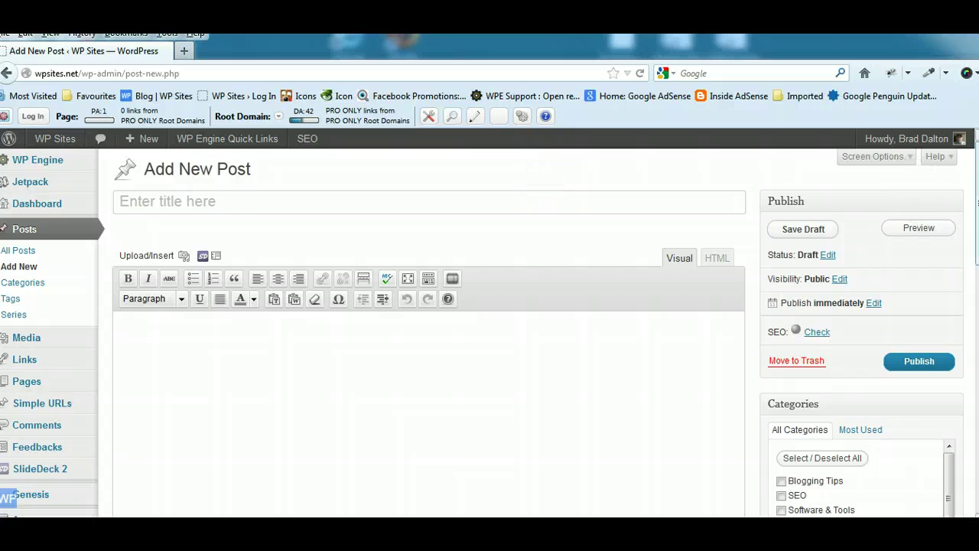
pyautogui.scroll(-10, 922, 377)
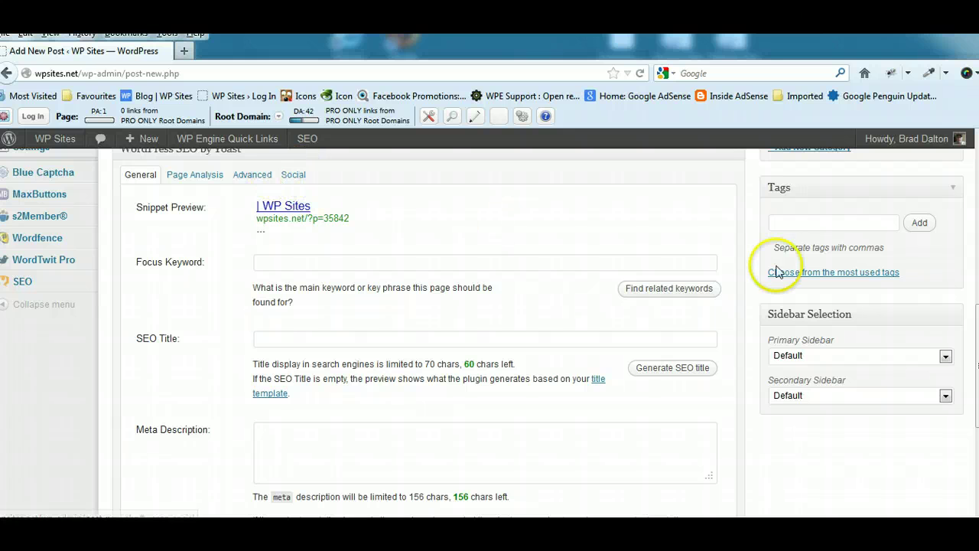
pyautogui.scroll(-3, 918, 344)
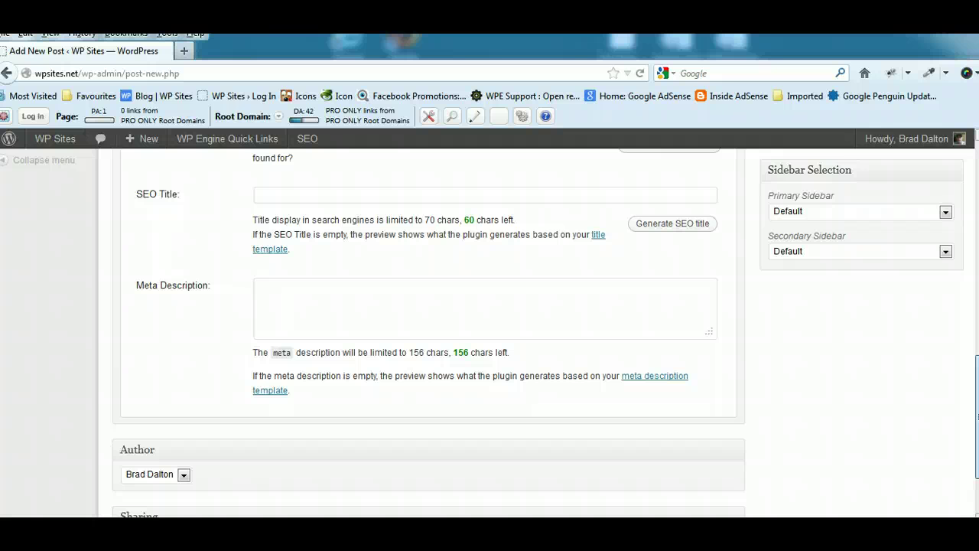
pyautogui.scroll(2, 489, 333)
pyautogui.scroll(3, 490, 333)
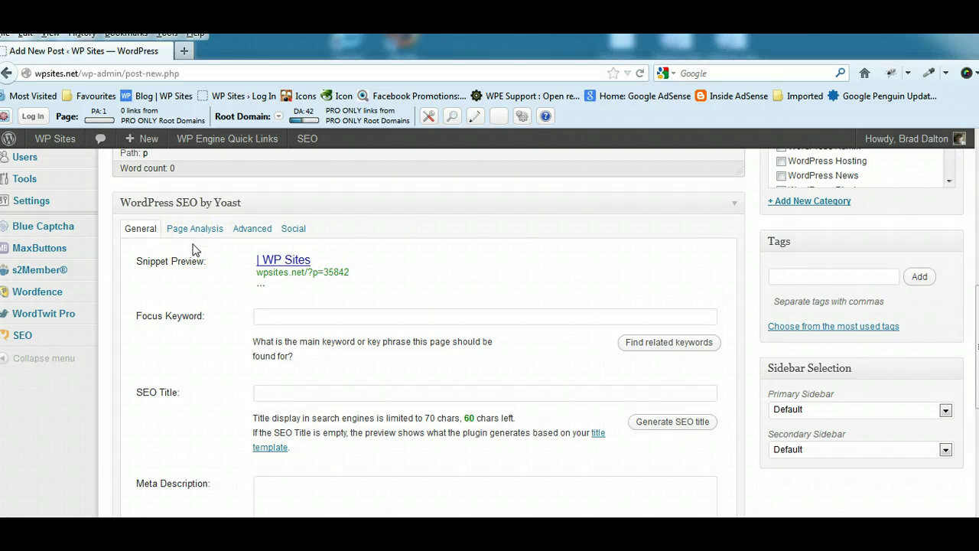
# Step: Inspect the new post's Focus Keyword field in relation to the title and content areas
pyautogui.click(288, 316)
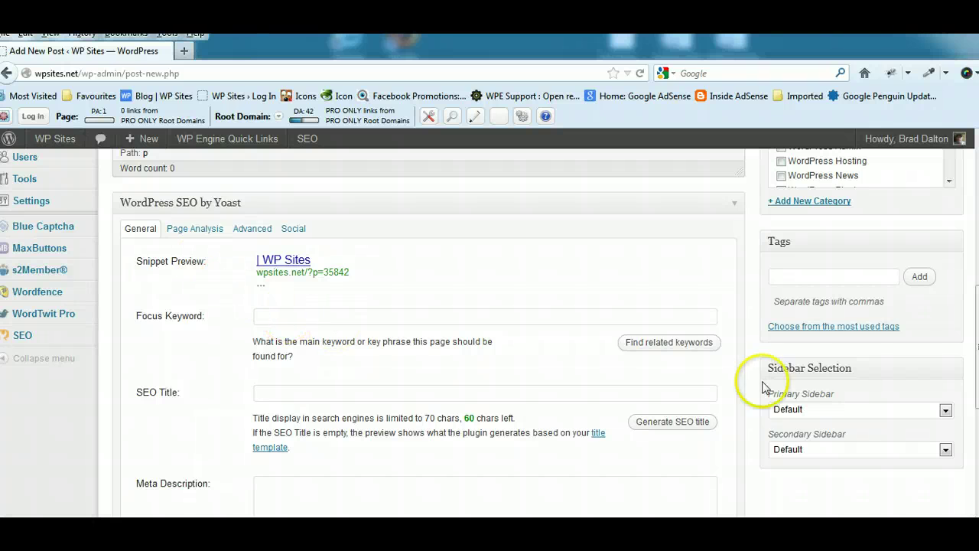
pyautogui.scroll(10, 763, 388)
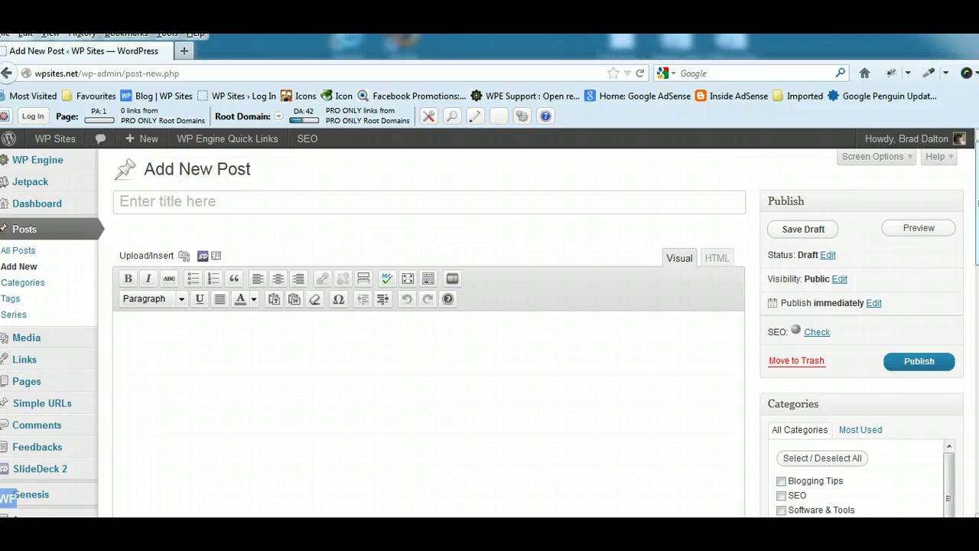
pyautogui.scroll(-4, 917, 257)
pyautogui.scroll(-3, 489, 324)
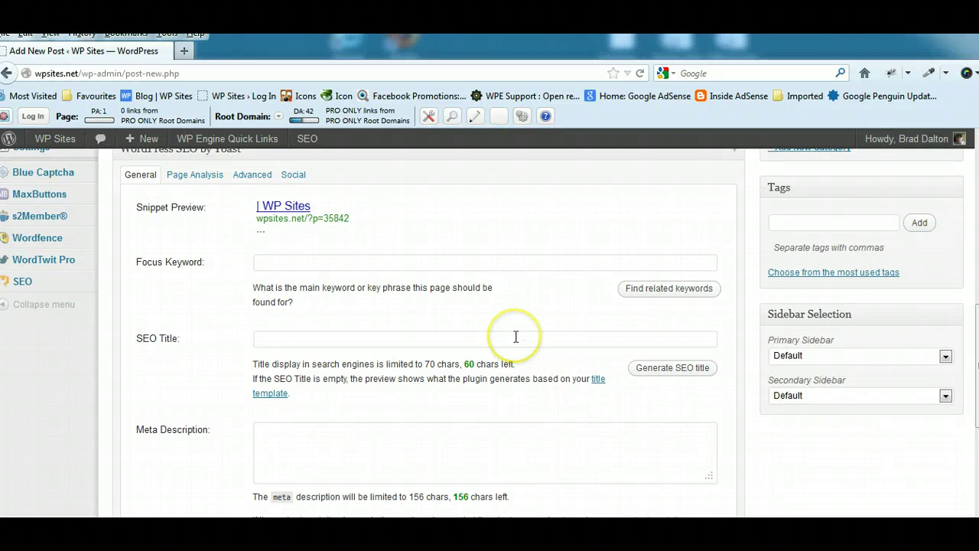
pyautogui.click(324, 261)
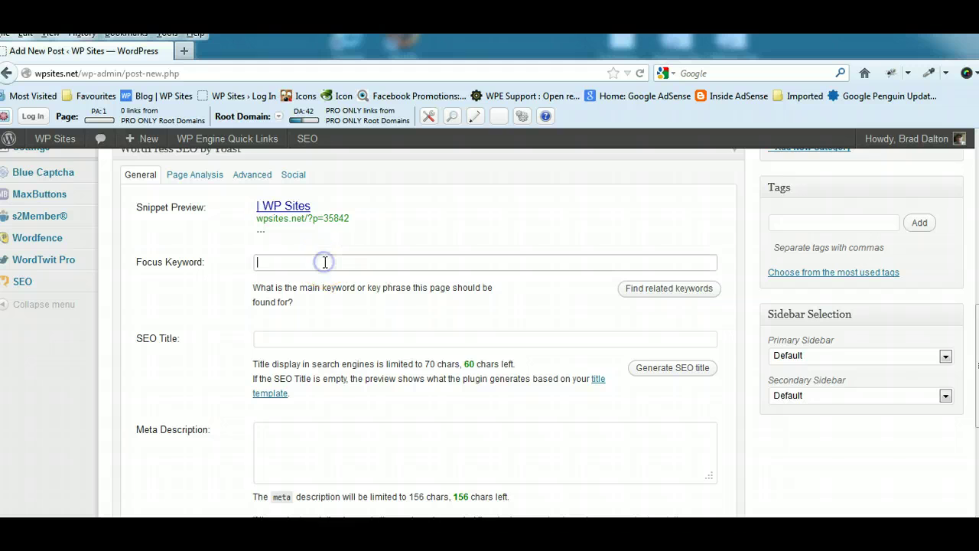
pyautogui.scroll(10, 429, 332)
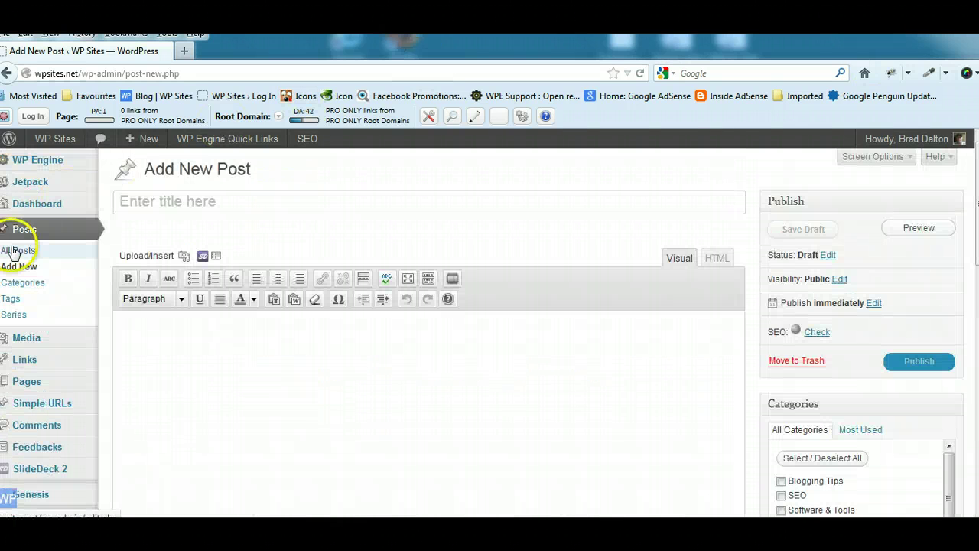
# Step: Open the post "Guide To WordPress SEO by Yoast On Page Plugin Settings (Part 2)" for editing from the list of all posts
pyautogui.click(12, 252)
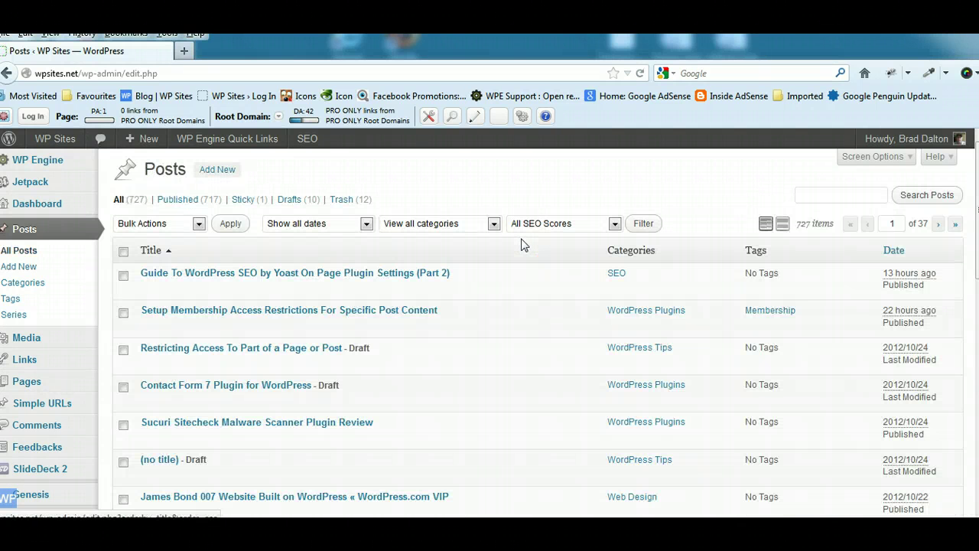
pyautogui.click(322, 273)
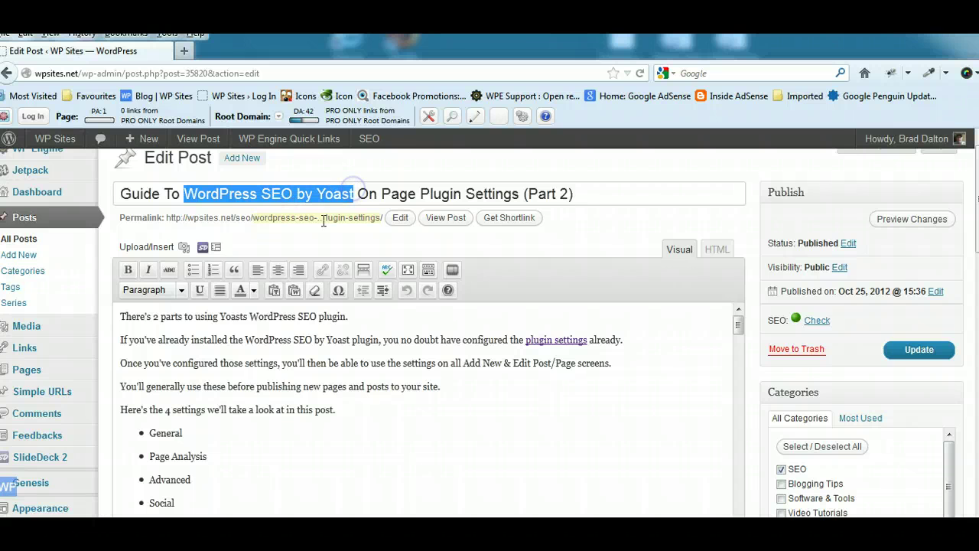
pyautogui.click(294, 239)
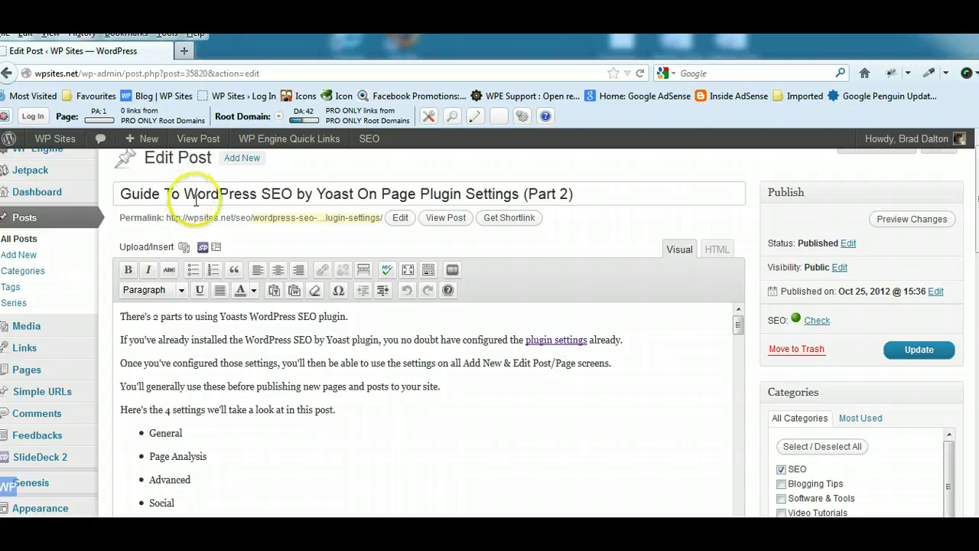
# Step: Examine the post's snippet preview and where its focus keyword is found, comparing them with the title, permalink and content
pyautogui.scroll(-10, 763, 333)
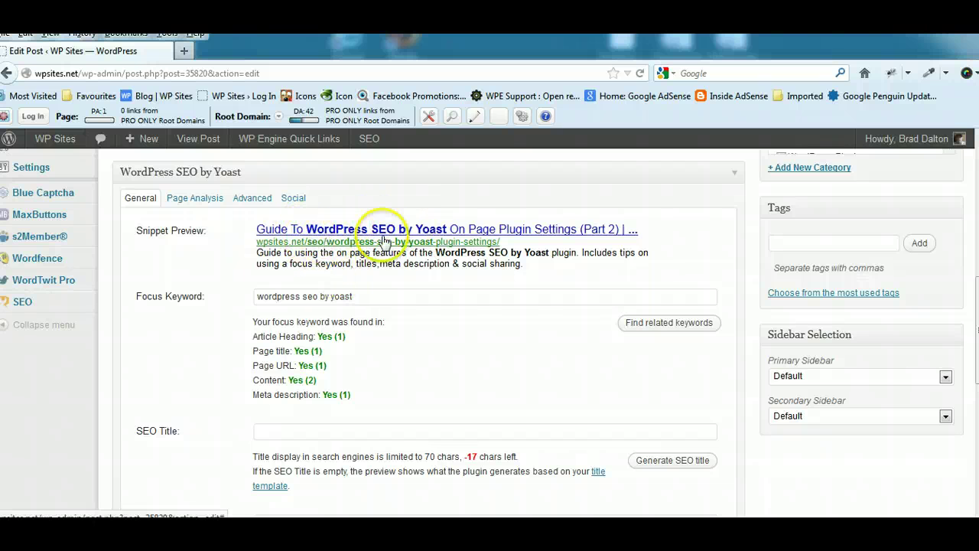
pyautogui.moveTo(369, 299); pyautogui.dragTo(263, 297)
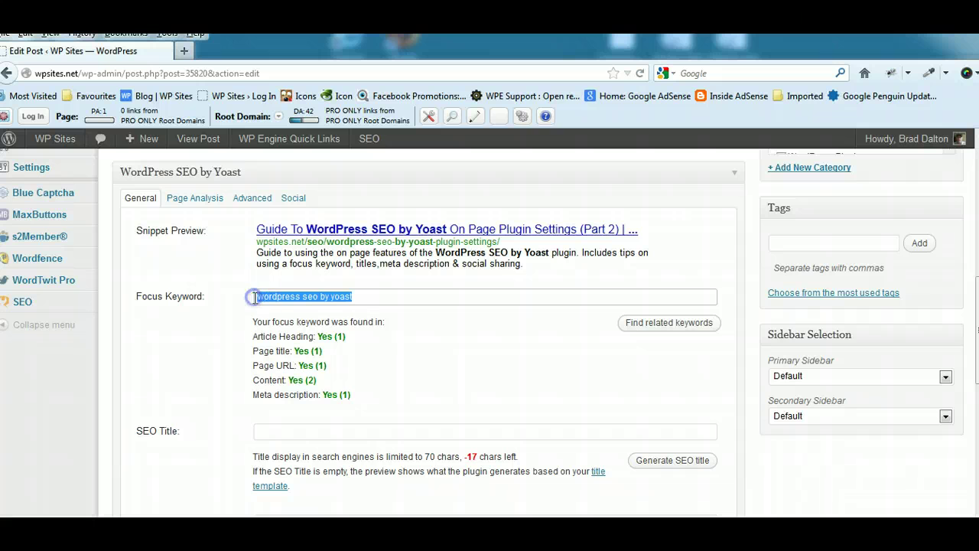
pyautogui.click(432, 296)
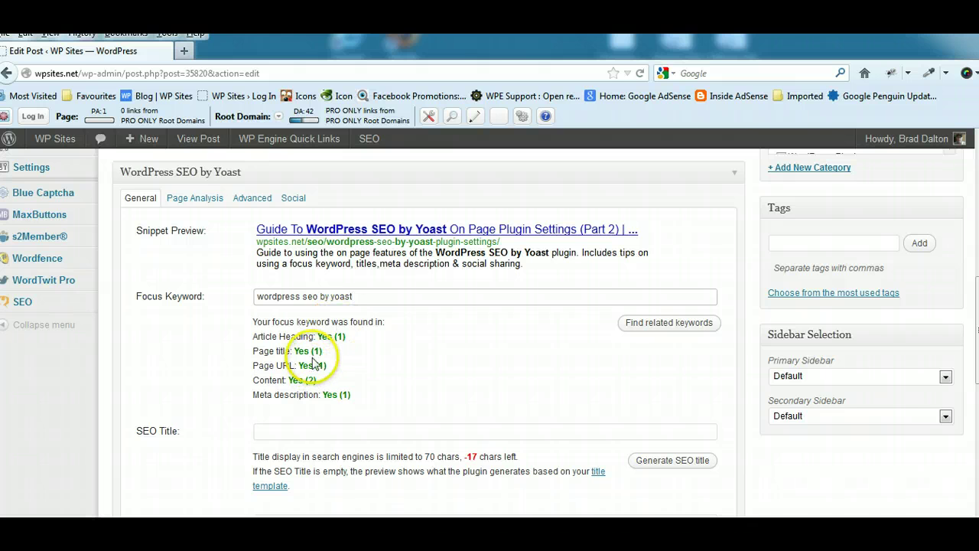
pyautogui.scroll(2, 392, 310)
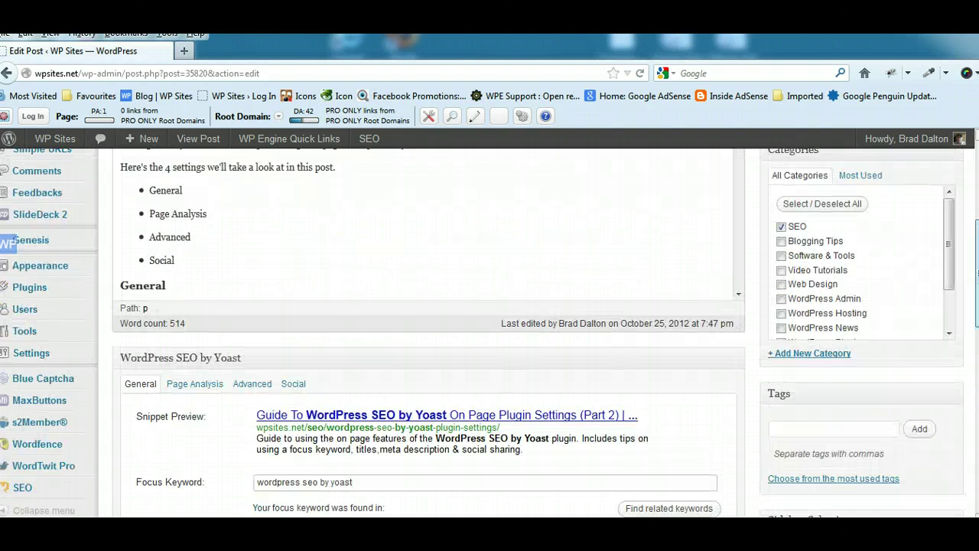
pyautogui.scroll(-1, 393, 310)
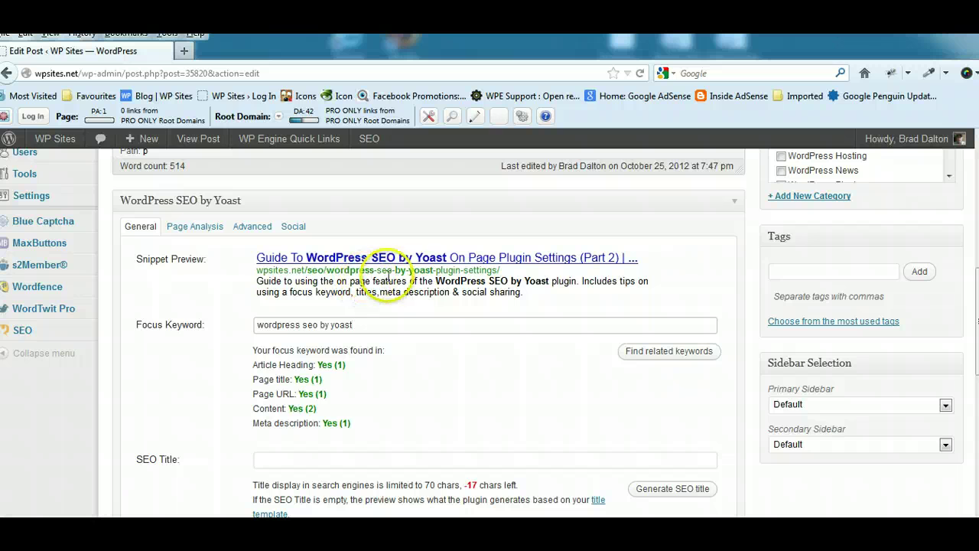
pyautogui.scroll(-3, 429, 329)
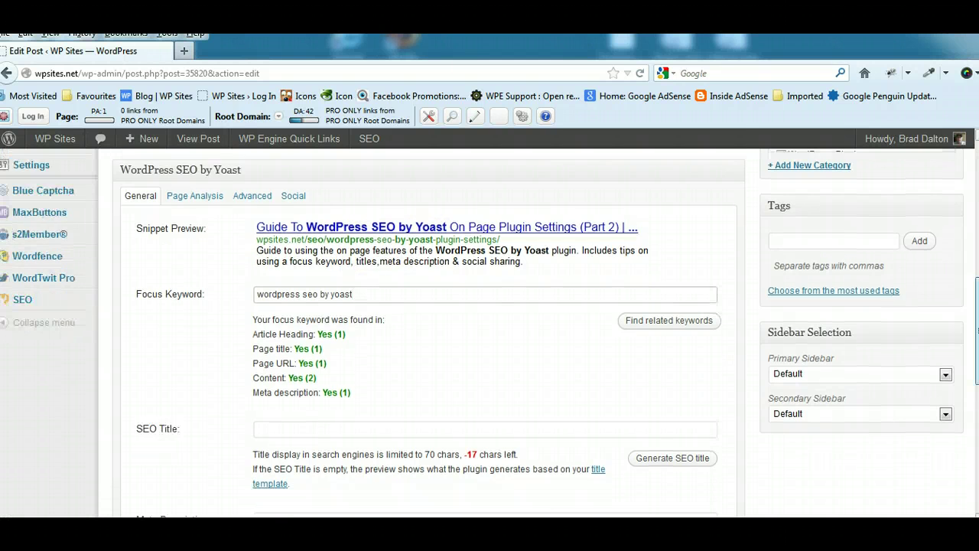
pyautogui.scroll(8, 428, 329)
pyautogui.scroll(3, 798, 247)
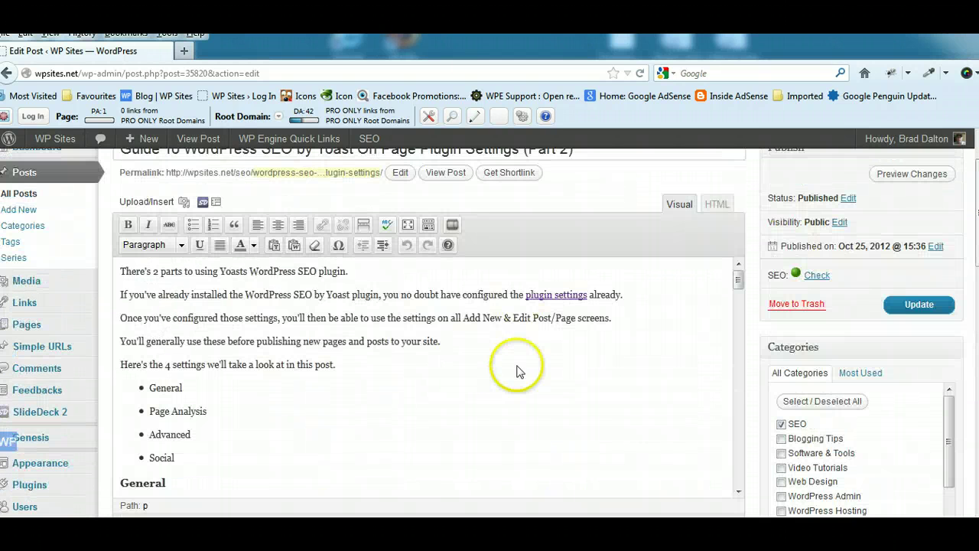
# Step: Examine the post's SEO Title and Meta Description fields and their character limits
pyautogui.scroll(-6, 520, 372)
pyautogui.scroll(-5, 429, 329)
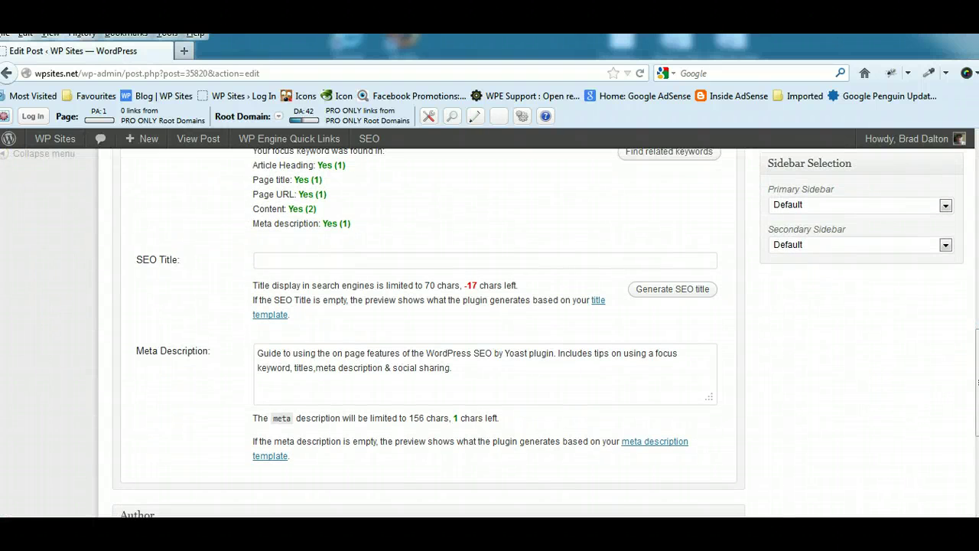
pyautogui.scroll(1, 490, 333)
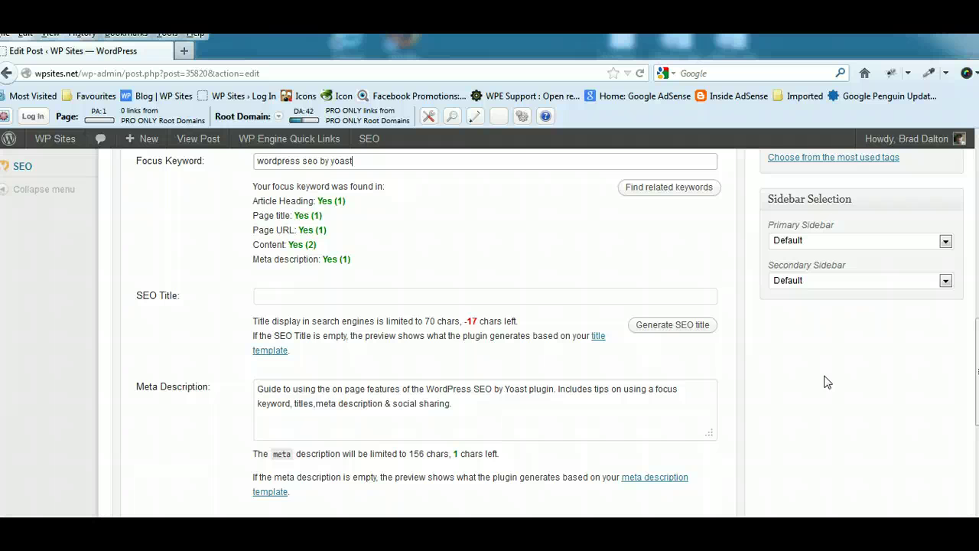
pyautogui.scroll(-3, 976, 367)
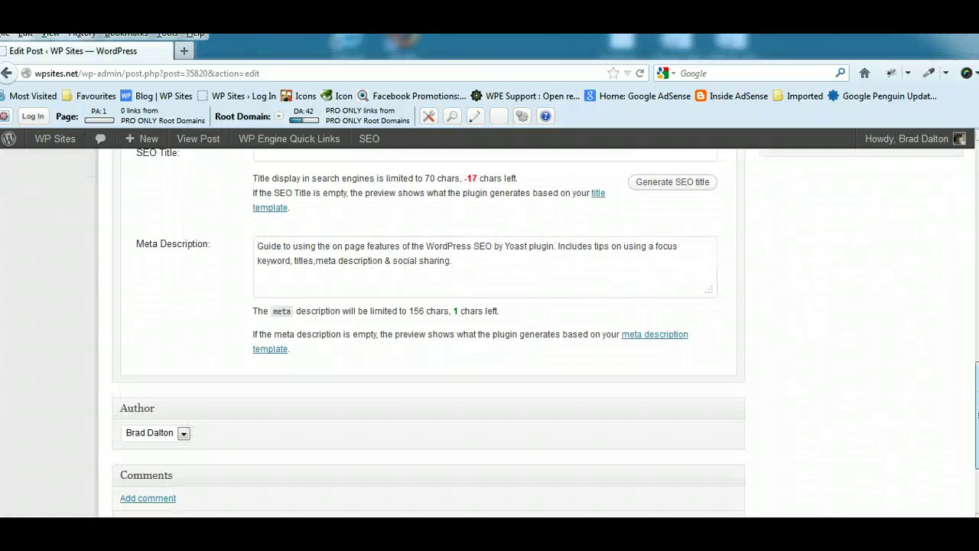
pyautogui.scroll(3, 977, 368)
pyautogui.moveTo(474, 400); pyautogui.dragTo(294, 391)
pyautogui.click(451, 409)
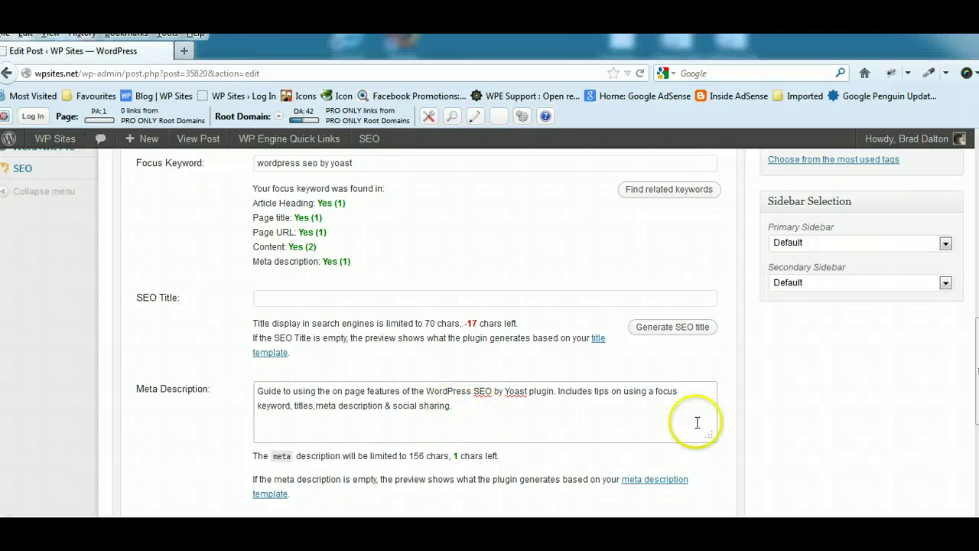
# Step: Recheck the focus keyword against the snippet preview, the list of matches and the meta description
pyautogui.scroll(10, 611, 252)
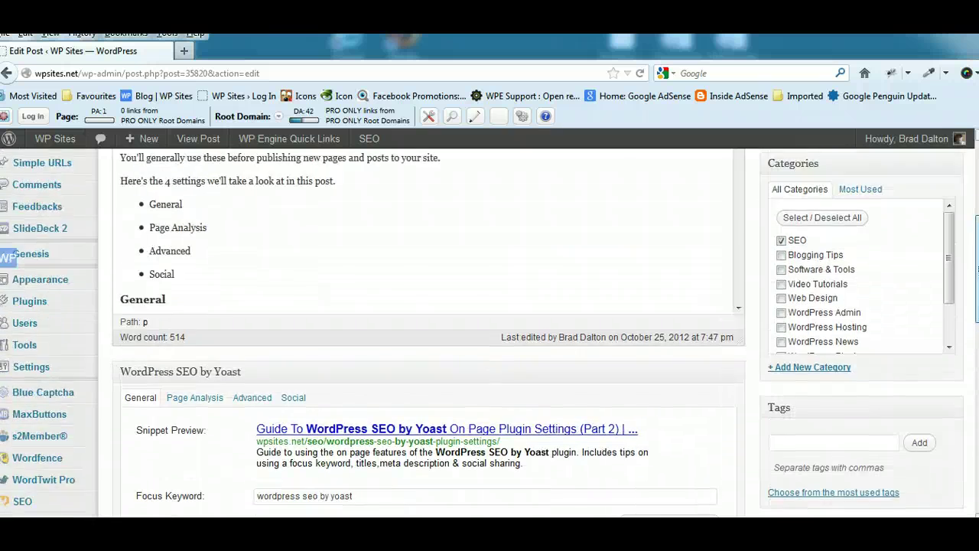
pyautogui.moveTo(977, 228); pyautogui.dragTo(977, 335)
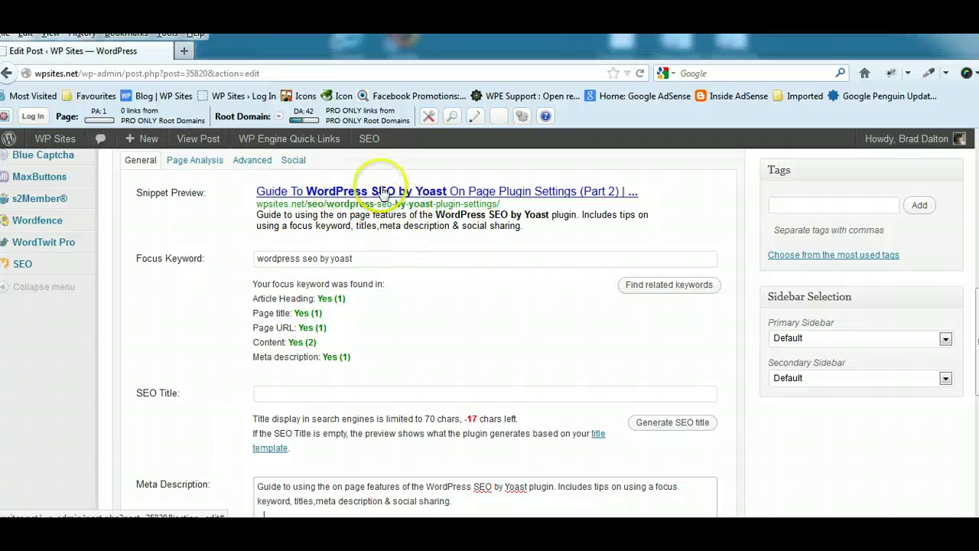
pyautogui.click(389, 260)
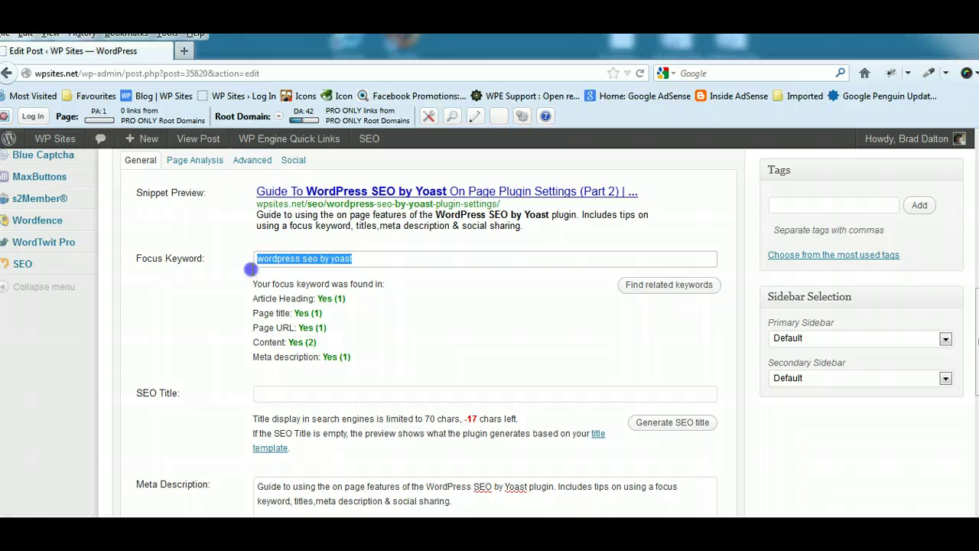
pyautogui.click(378, 260)
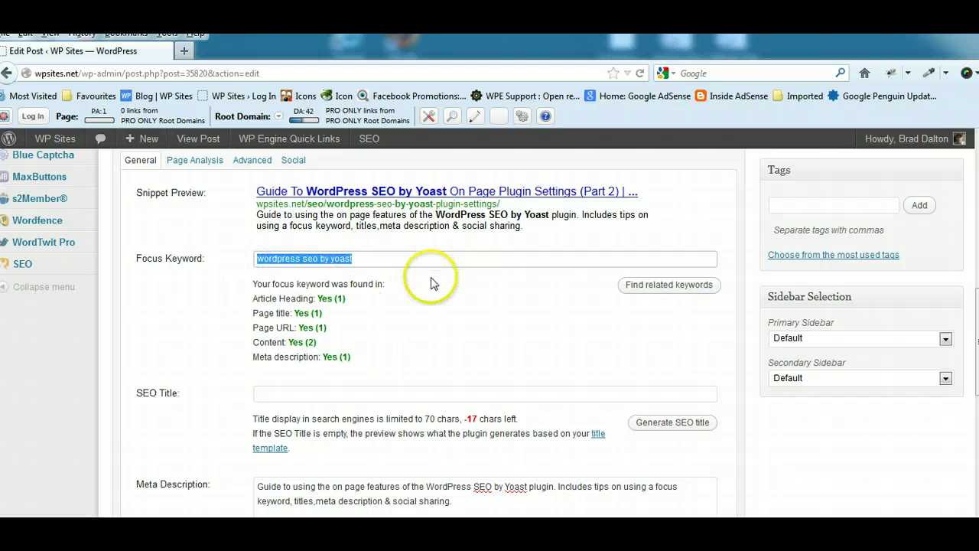
pyautogui.click(441, 297)
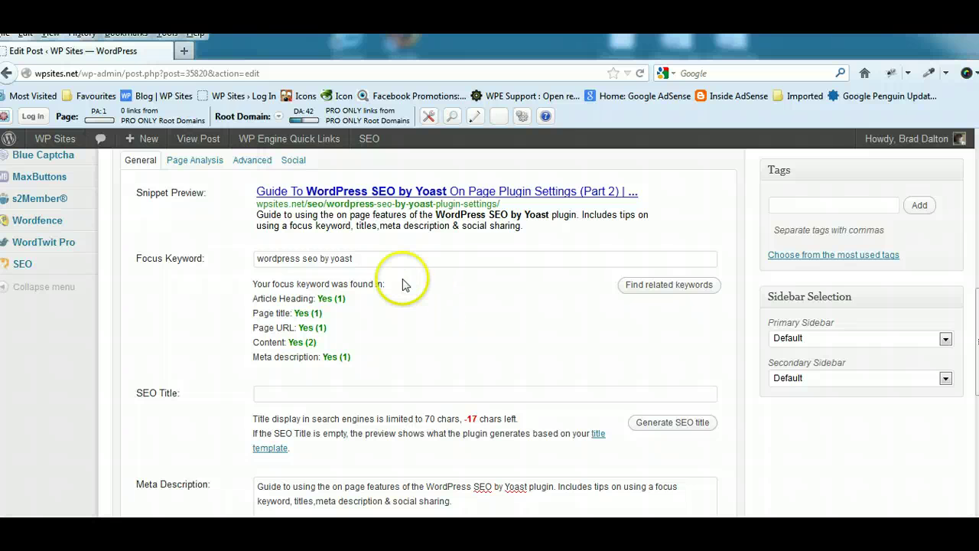
pyautogui.scroll(-1, 976, 344)
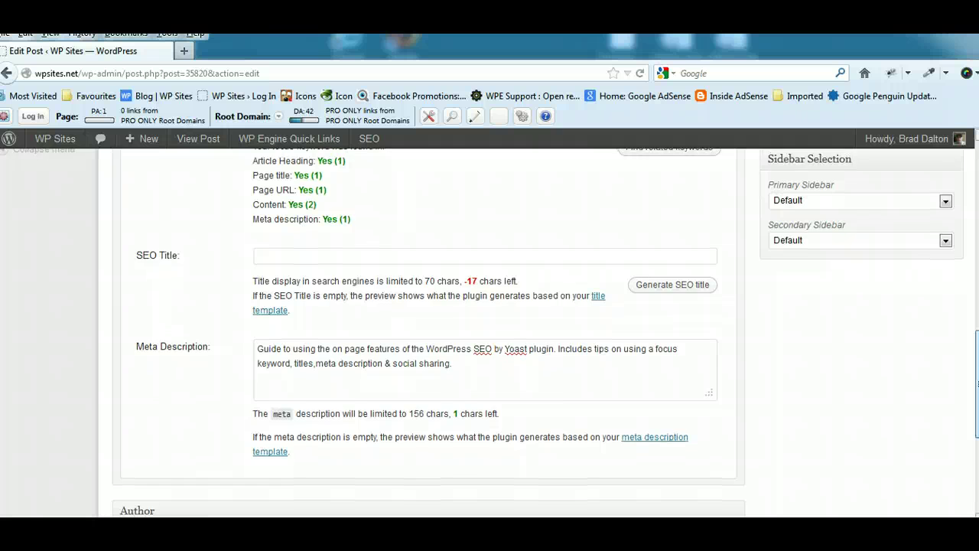
# Step: Copy the post title into the SEO Title field and shorten it to "Guide To WordPress SEO"
pyautogui.scroll(2, 490, 332)
pyautogui.click(309, 331)
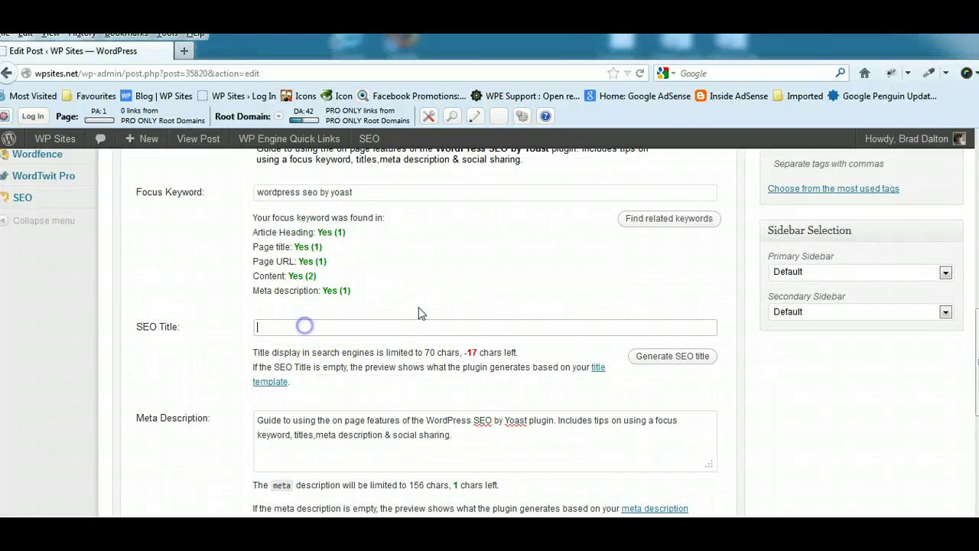
pyautogui.scroll(15, 310, 330)
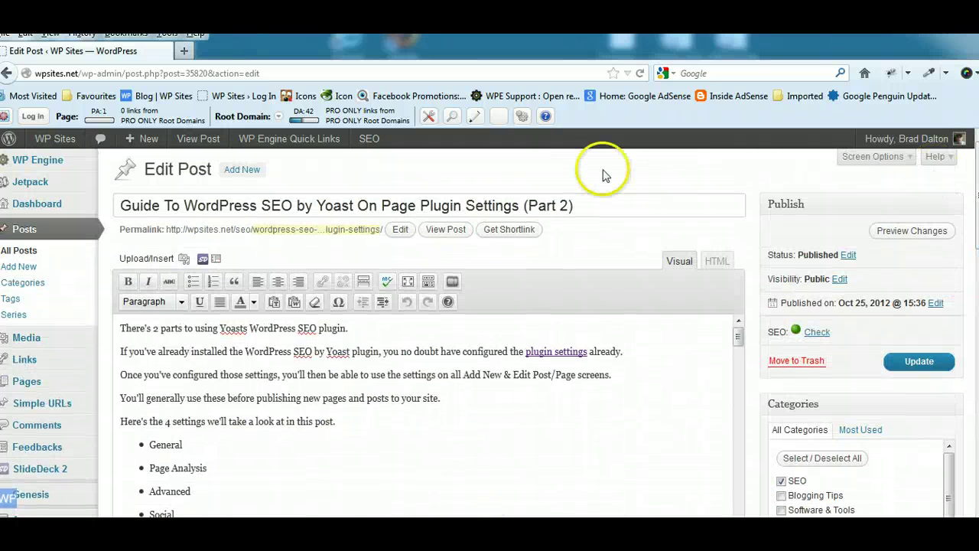
pyautogui.moveTo(586, 203); pyautogui.dragTo(135, 247)
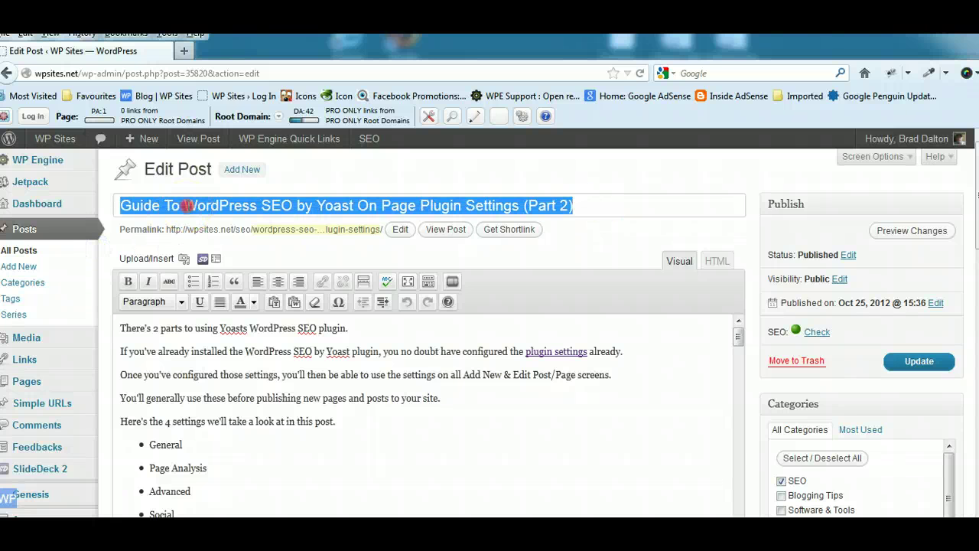
pyautogui.rightClick(190, 205)
pyautogui.click(220, 254)
pyautogui.scroll(-15, 429, 329)
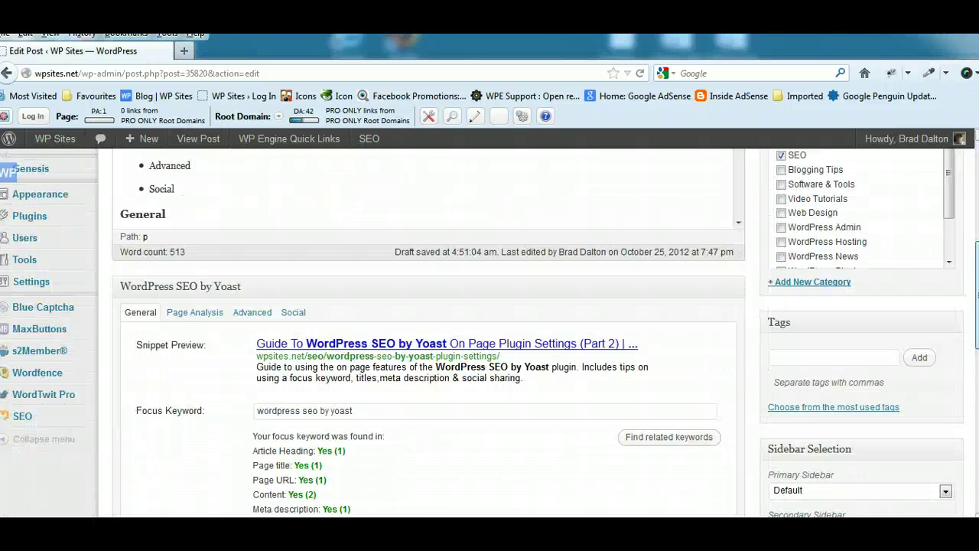
pyautogui.click(330, 280)
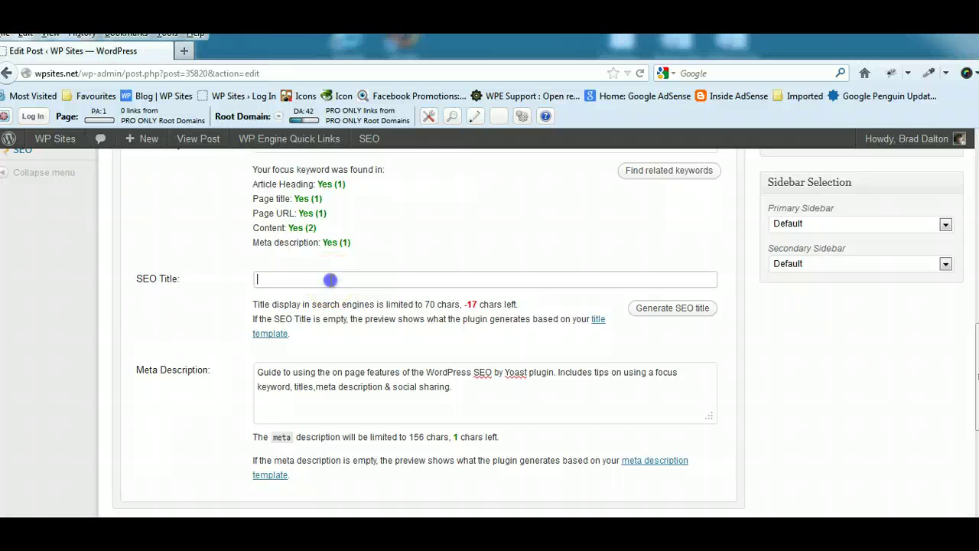
pyautogui.rightClick(337, 277)
pyautogui.click(371, 337)
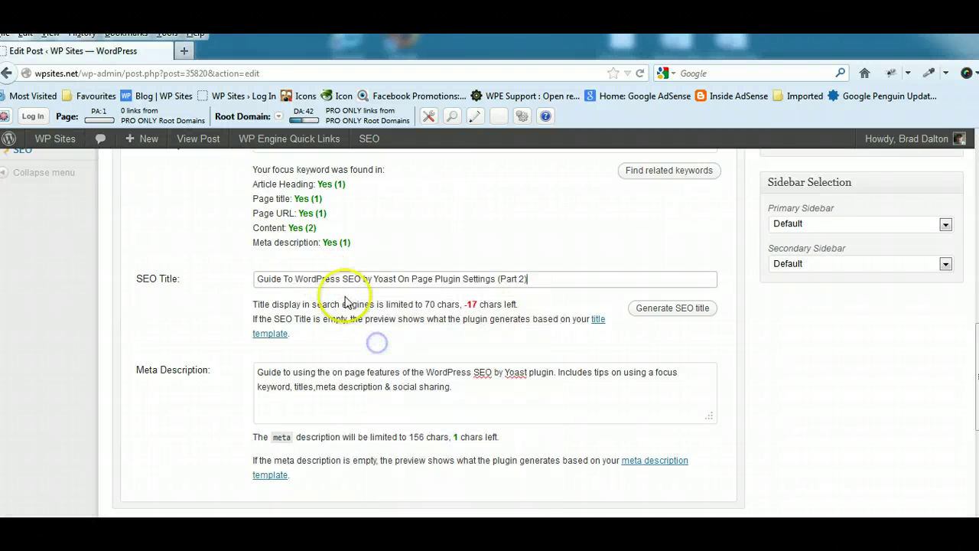
pyautogui.moveTo(362, 278); pyautogui.dragTo(612, 292)
pyautogui.press('BackSpace')
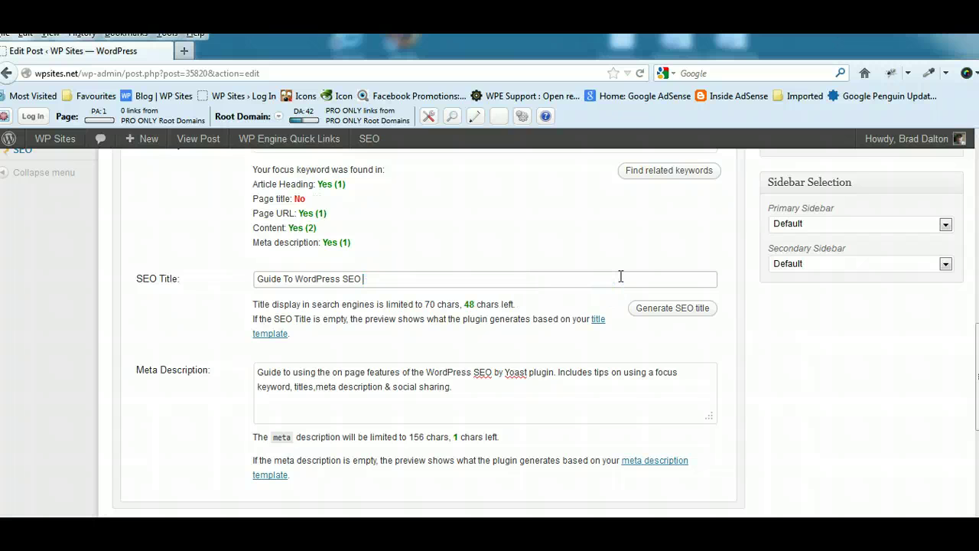
# Step: Compare the custom SEO title with the post title and snippet preview, and clear the SEO Title field
pyautogui.moveTo(504, 278); pyautogui.dragTo(232, 278)
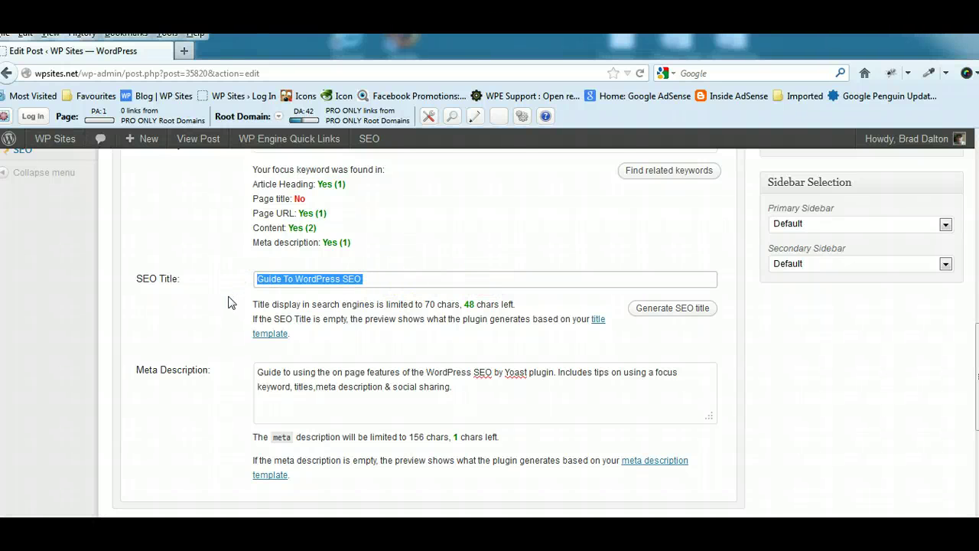
pyautogui.scroll(12, 230, 303)
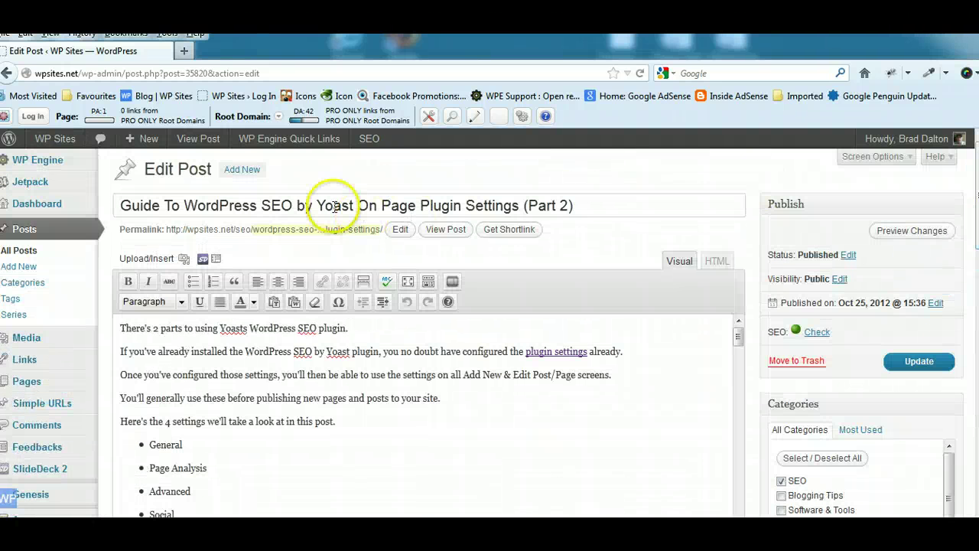
pyautogui.scroll(-12, 918, 306)
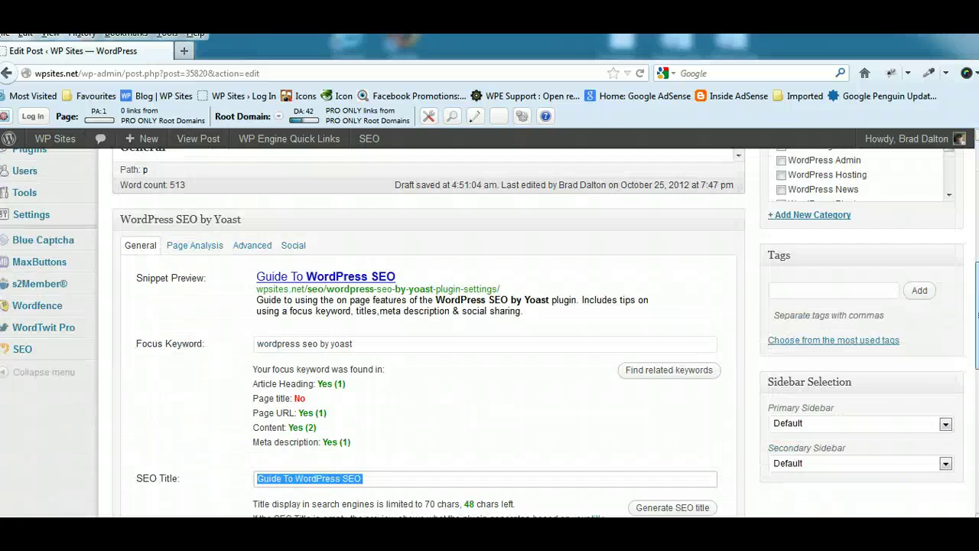
pyautogui.scroll(-5, 594, 332)
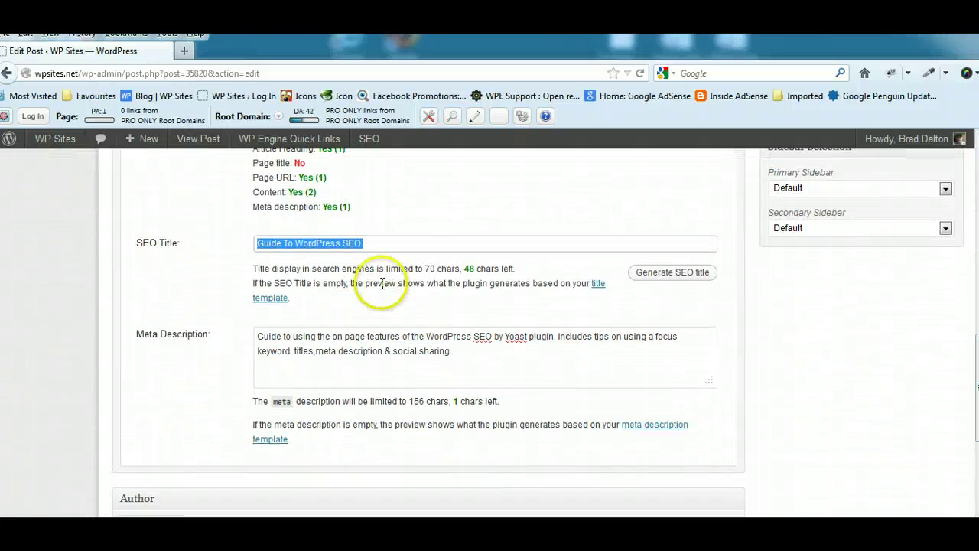
pyautogui.press('BackSpace')
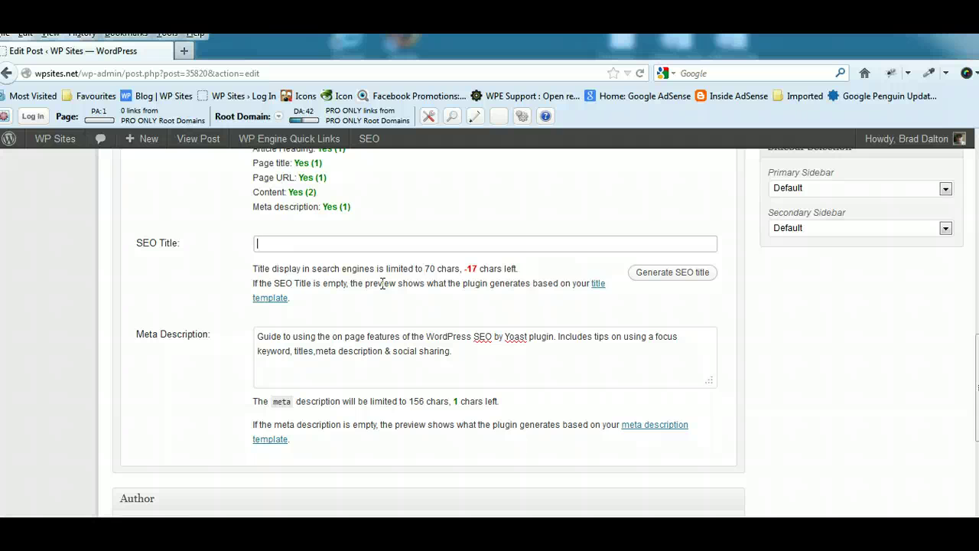
# Step: Examine the text of the post's Meta Description
pyautogui.moveTo(496, 364); pyautogui.dragTo(236, 341)
pyautogui.click(519, 370)
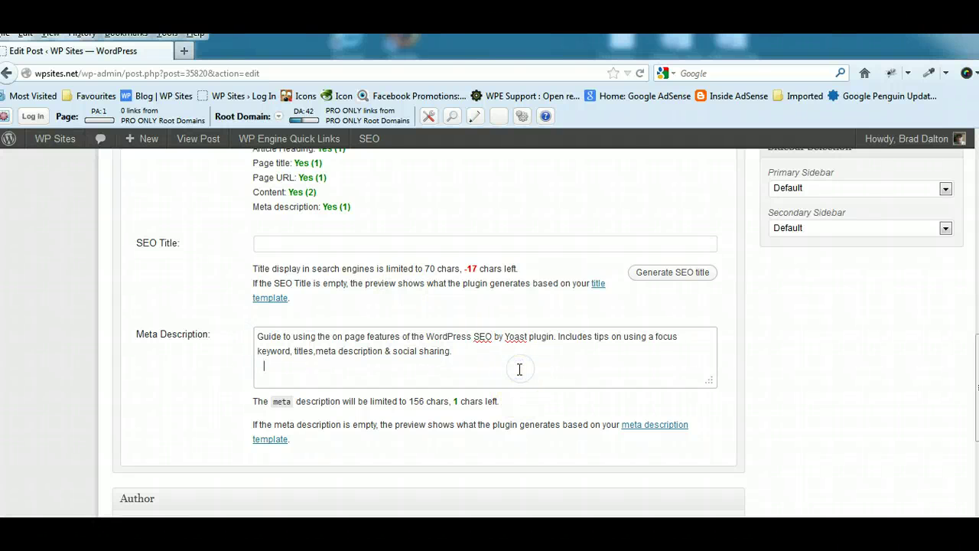
pyautogui.click(512, 364)
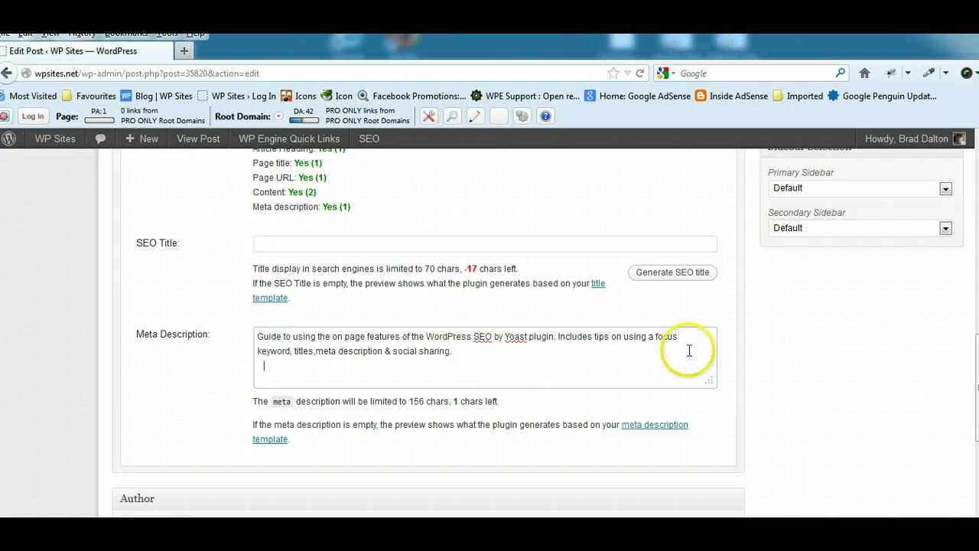
# Step: Switch to the published post's window and read its notes on the focus keyword, SEO title and meta description
pyautogui.click(192, 535)
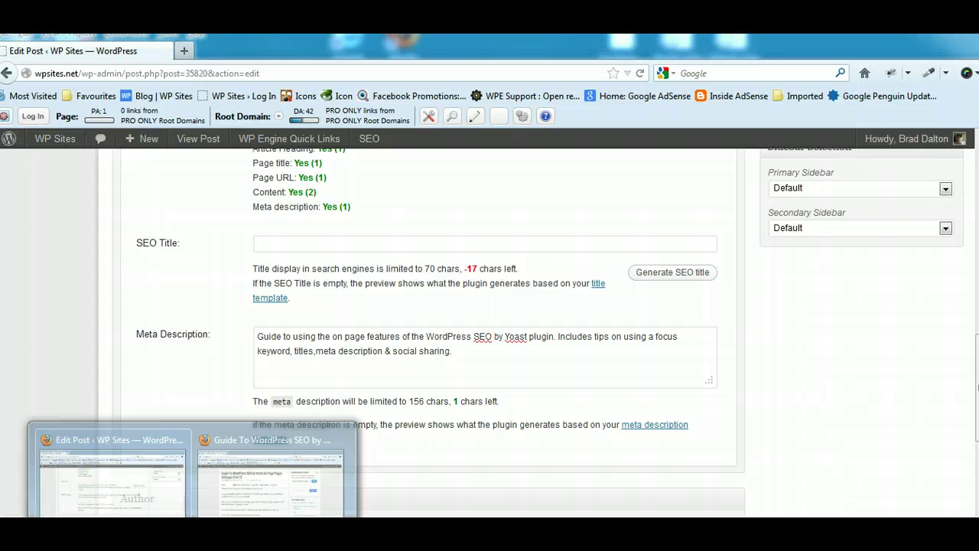
pyautogui.click(257, 502)
pyautogui.scroll(-10, 490, 333)
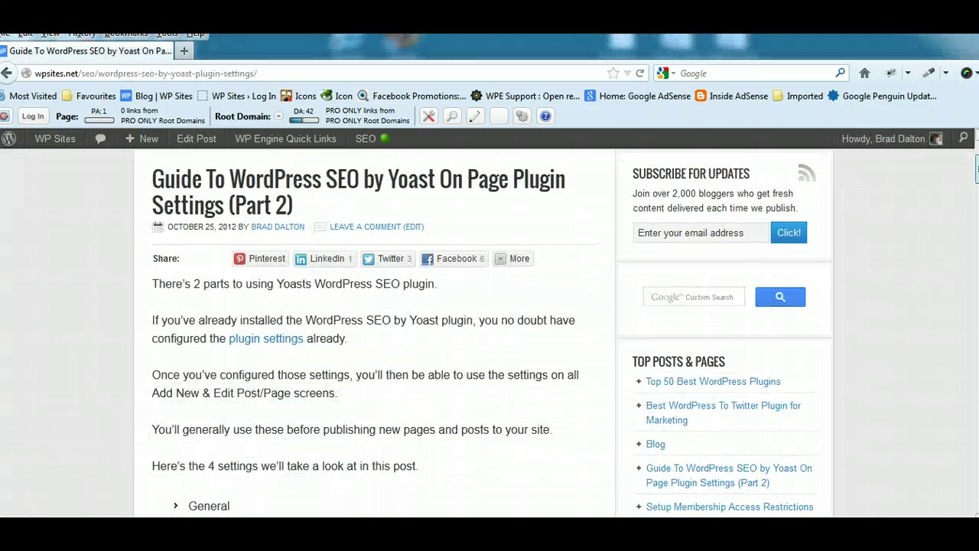
pyautogui.scroll(-2, 490, 334)
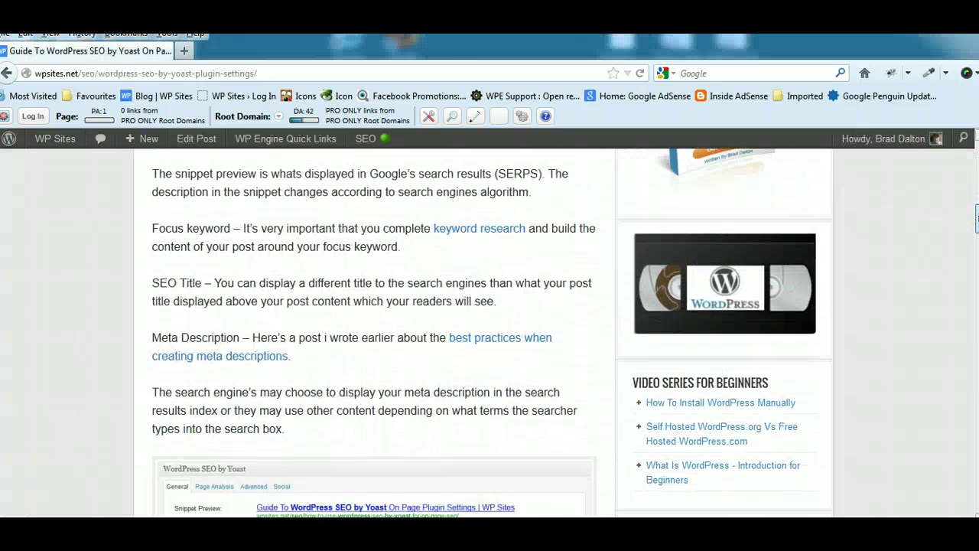
pyautogui.scroll(-1, 505, 337)
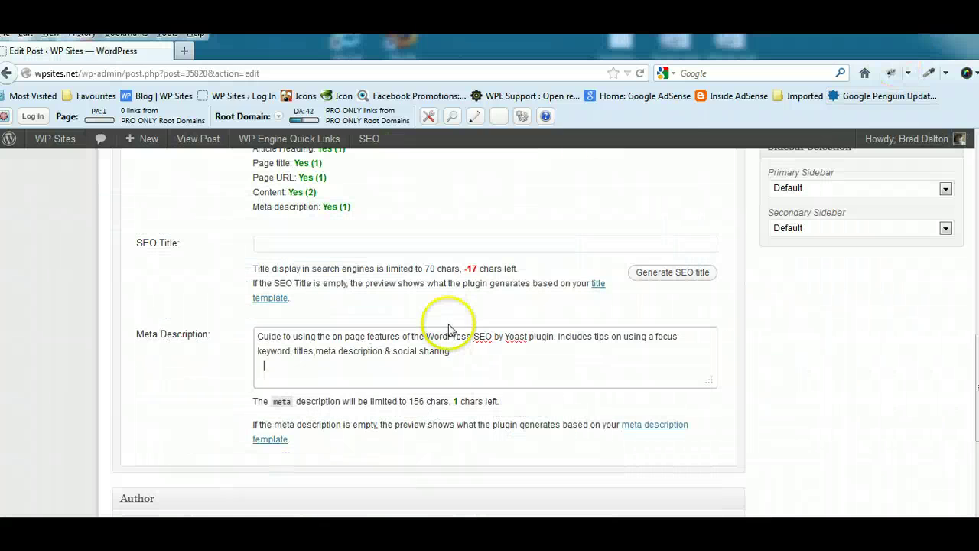
# Step: Return to the post editor and look over the General and Page Analysis sections of the WordPress SEO by Yoast settings
pyautogui.scroll(-1, 972, 397)
pyautogui.scroll(-2, 490, 329)
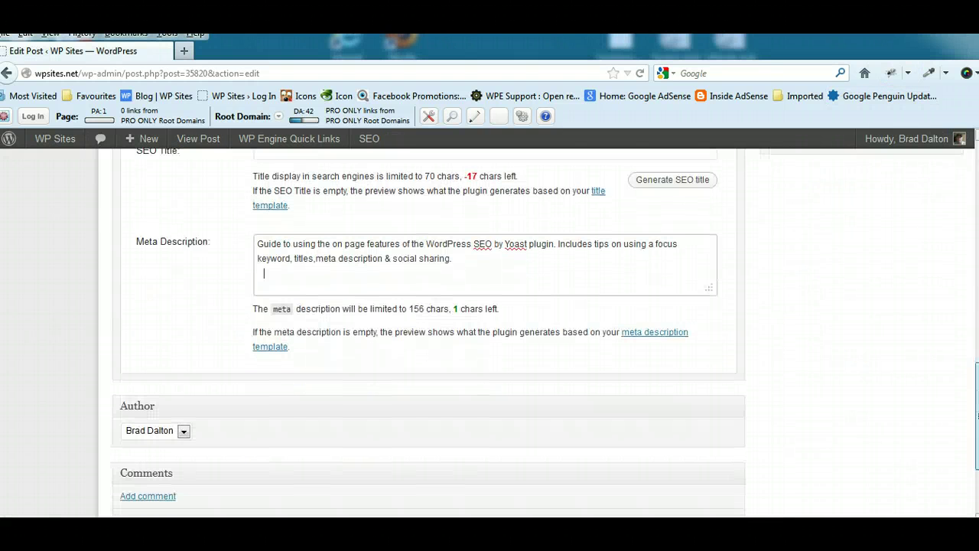
pyautogui.scroll(6, 489, 328)
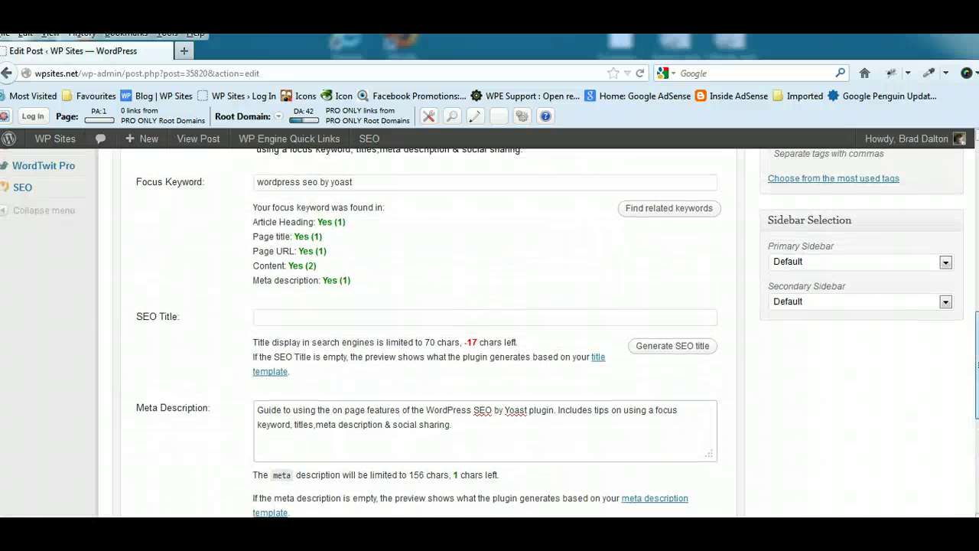
pyautogui.scroll(3, 208, 298)
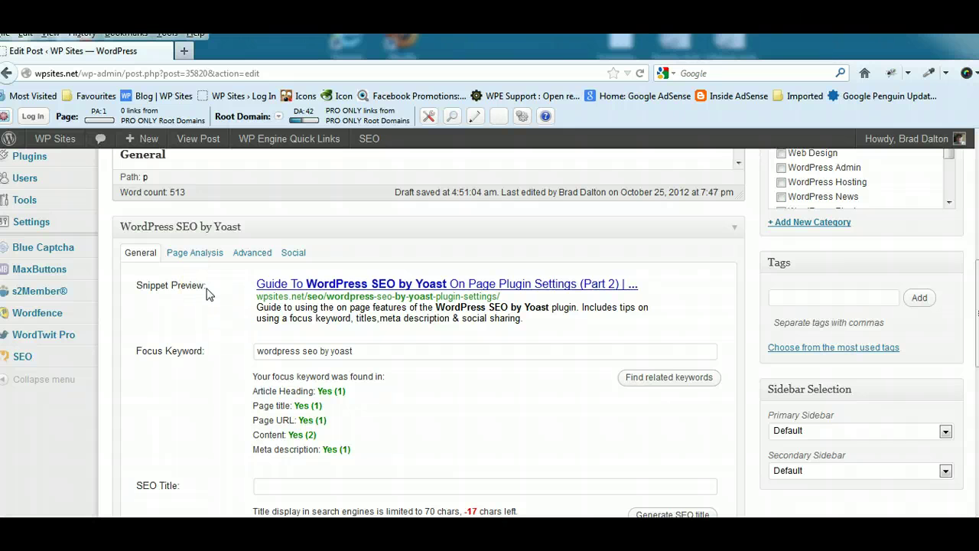
pyautogui.click(190, 255)
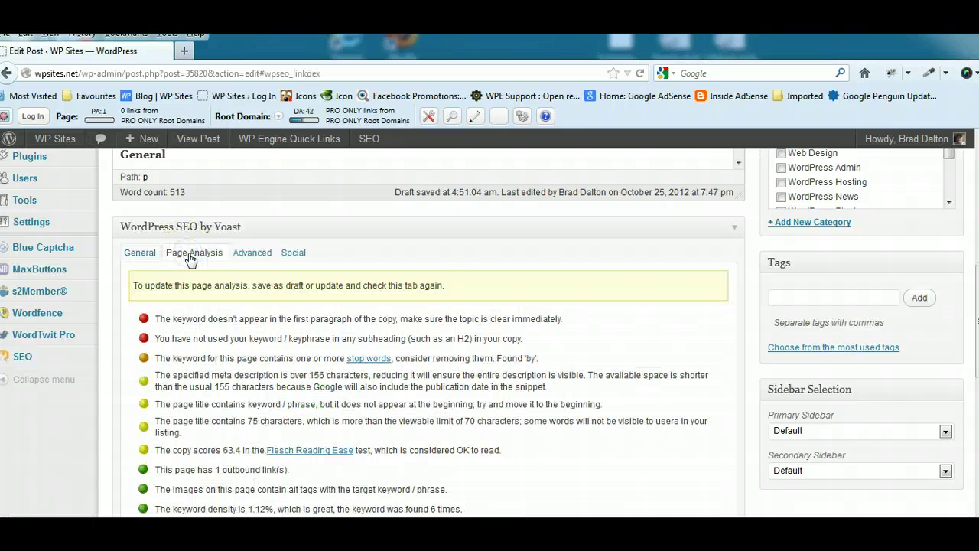
pyautogui.click(140, 253)
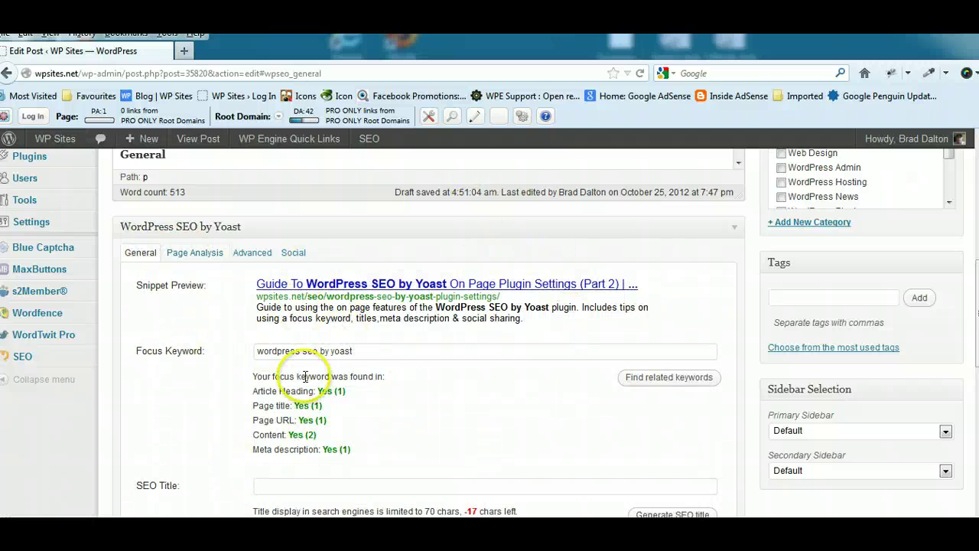
pyautogui.scroll(5, 809, 196)
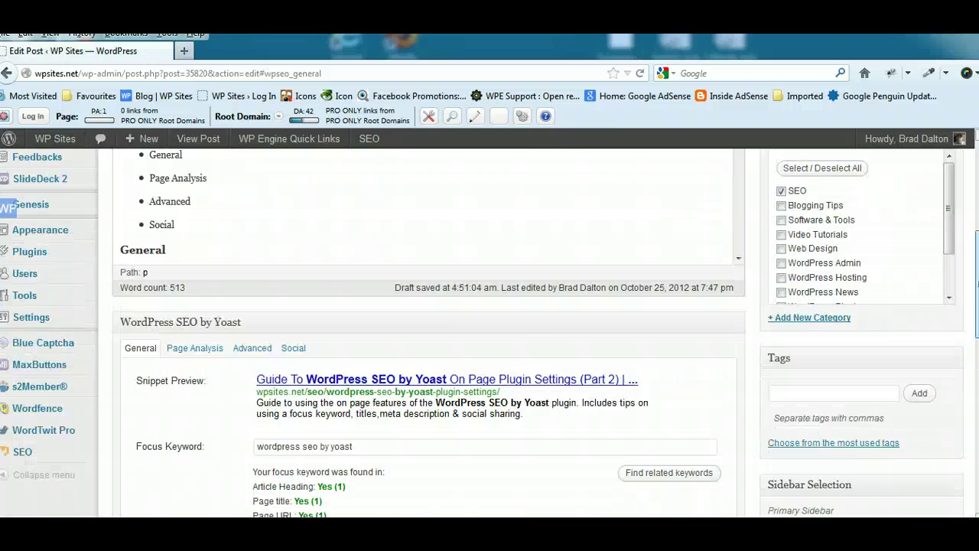
pyautogui.scroll(-3, 809, 197)
pyautogui.scroll(5, 490, 334)
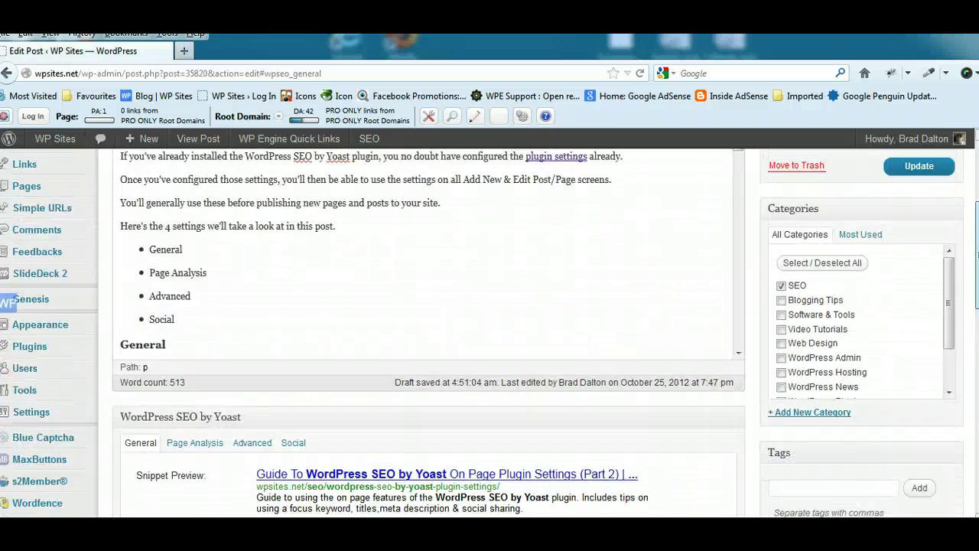
pyautogui.scroll(-5, 970, 316)
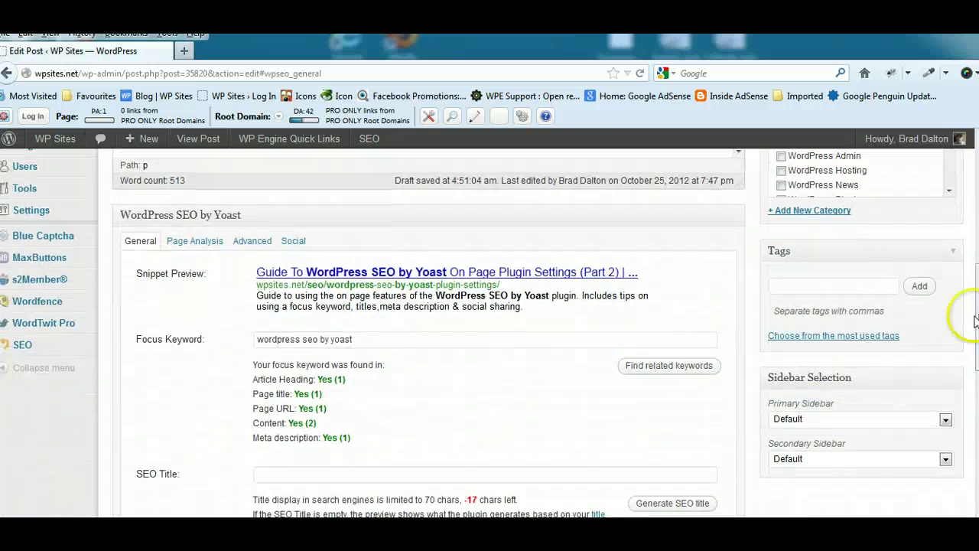
# Step: Open the post's Page Analysis and examine its keyword, title, meta description and content checks
pyautogui.click(201, 243)
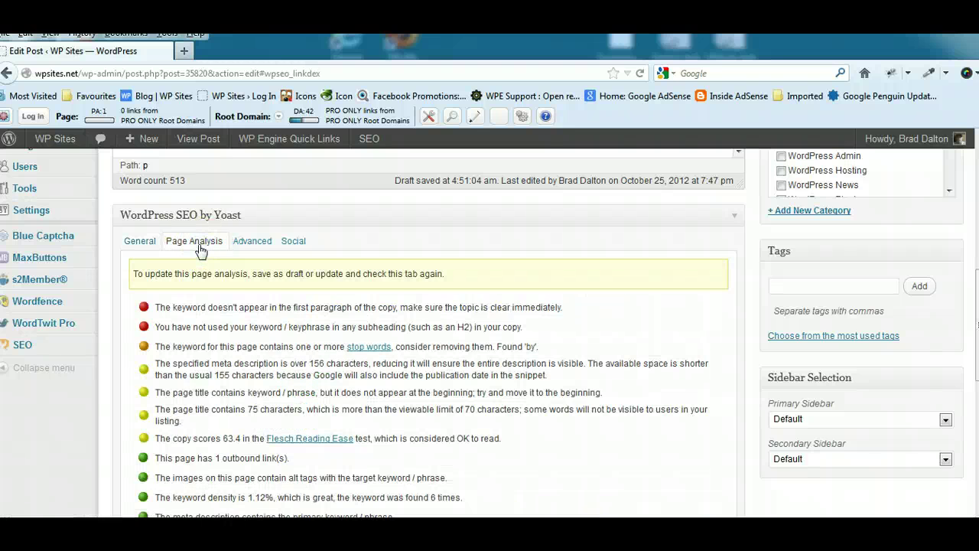
pyautogui.scroll(-3, 977, 321)
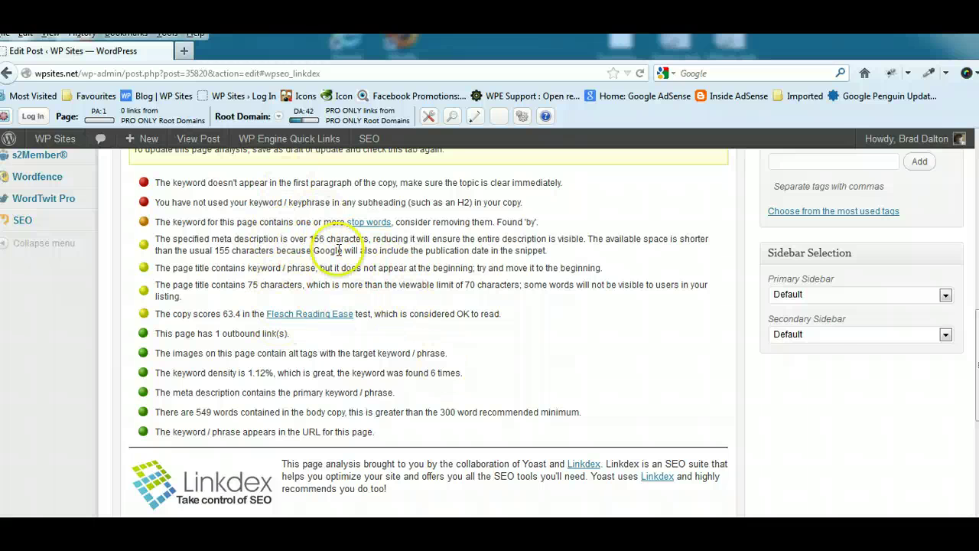
pyautogui.scroll(1, 950, 356)
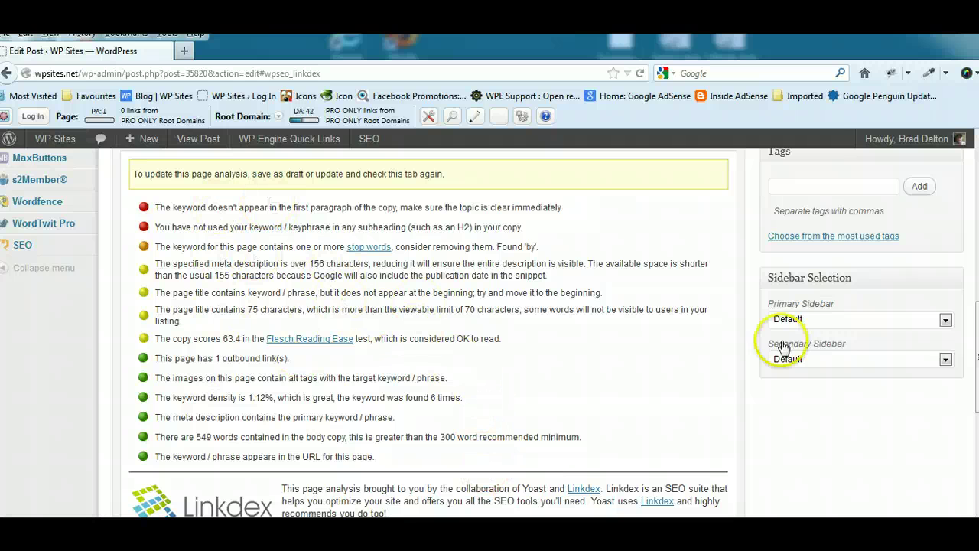
pyautogui.scroll(2, 970, 336)
pyautogui.scroll(7, 489, 334)
pyautogui.scroll(-8, 489, 333)
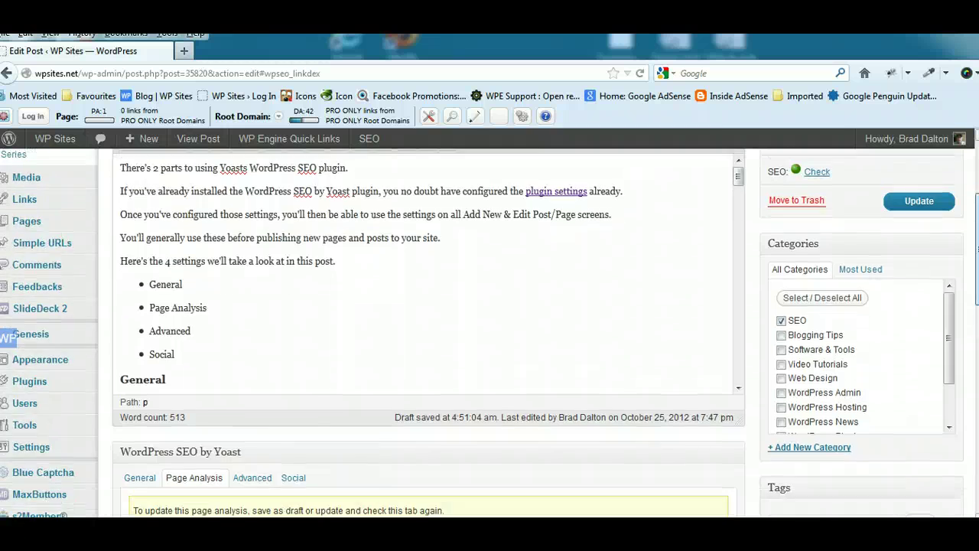
pyautogui.scroll(-2, 429, 334)
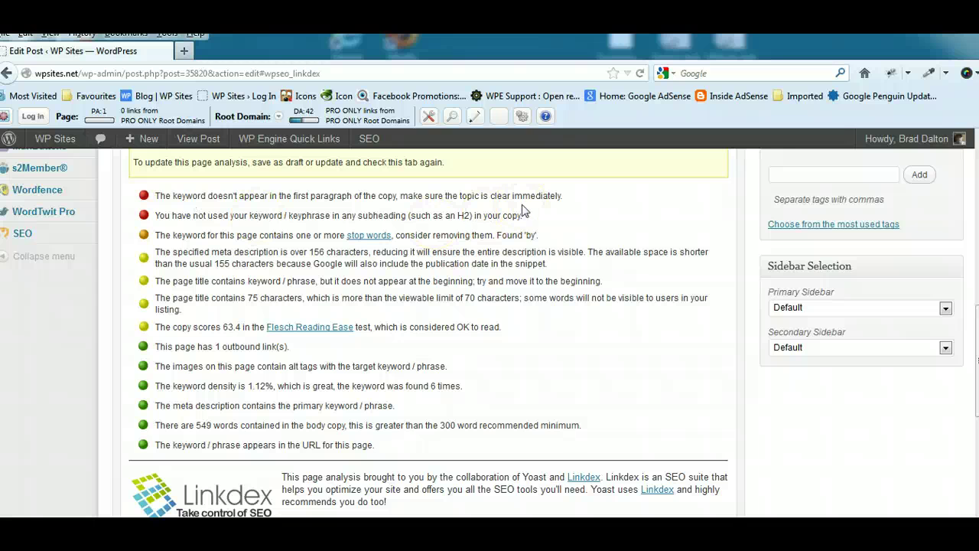
# Step: Check the post's first paragraph for the focus keyword against the page analysis and the post title
pyautogui.scroll(10, 940, 306)
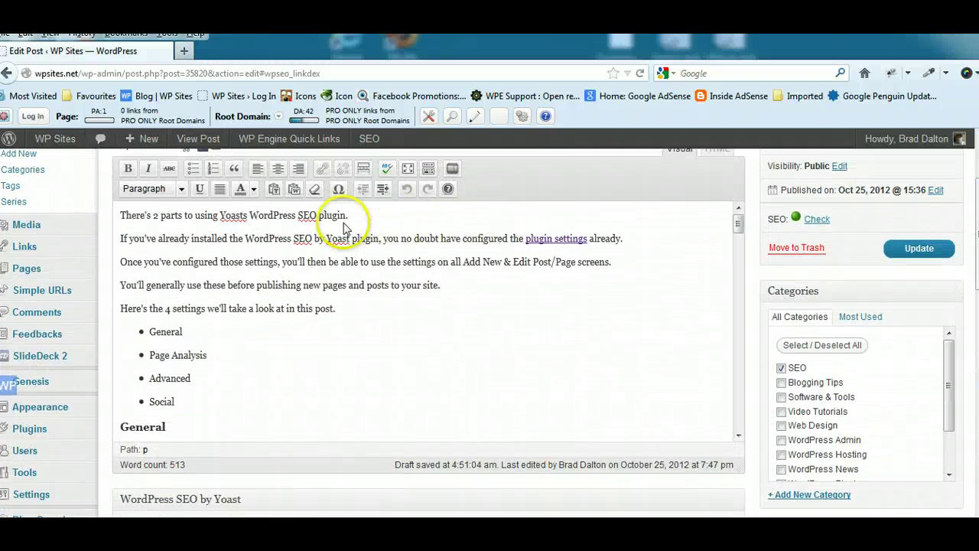
pyautogui.scroll(2, 924, 245)
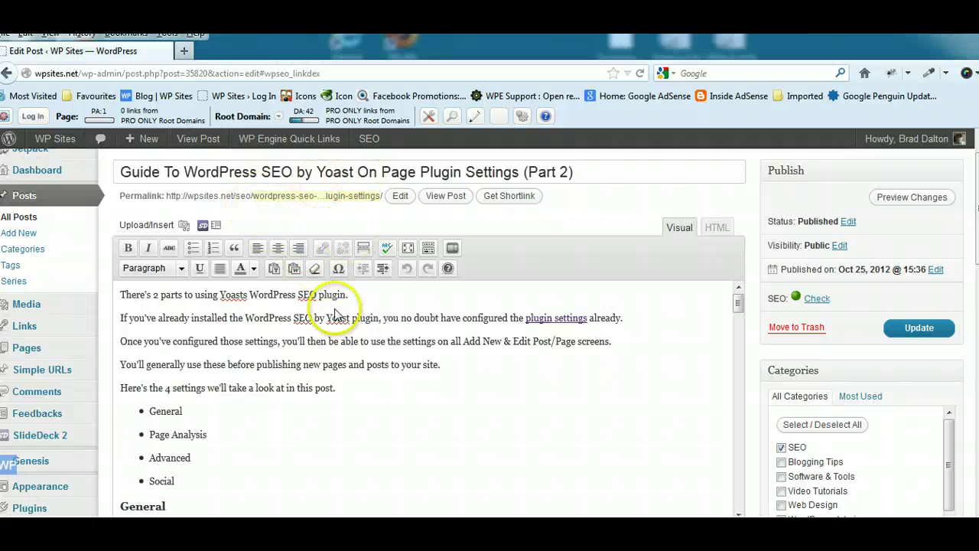
pyautogui.moveTo(347, 294); pyautogui.dragTo(240, 295)
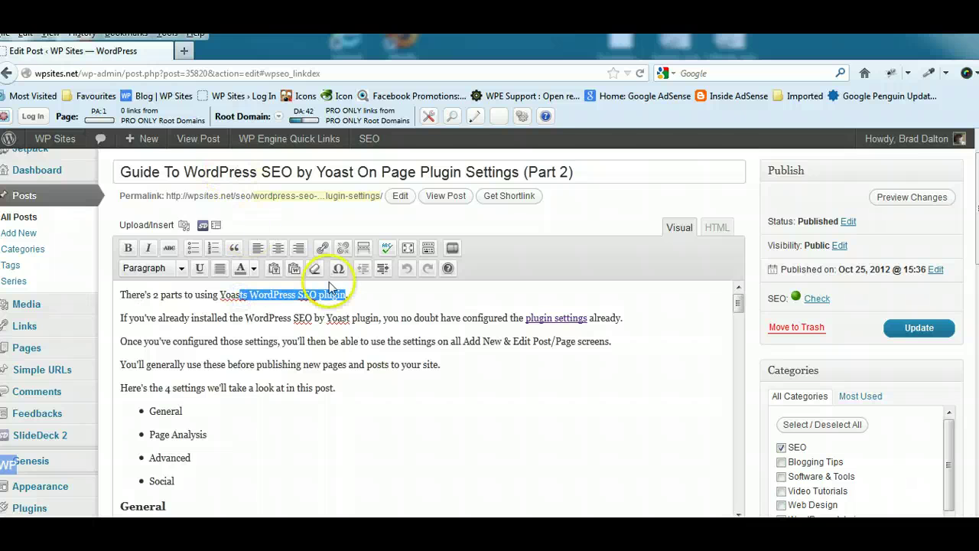
pyautogui.click(368, 301)
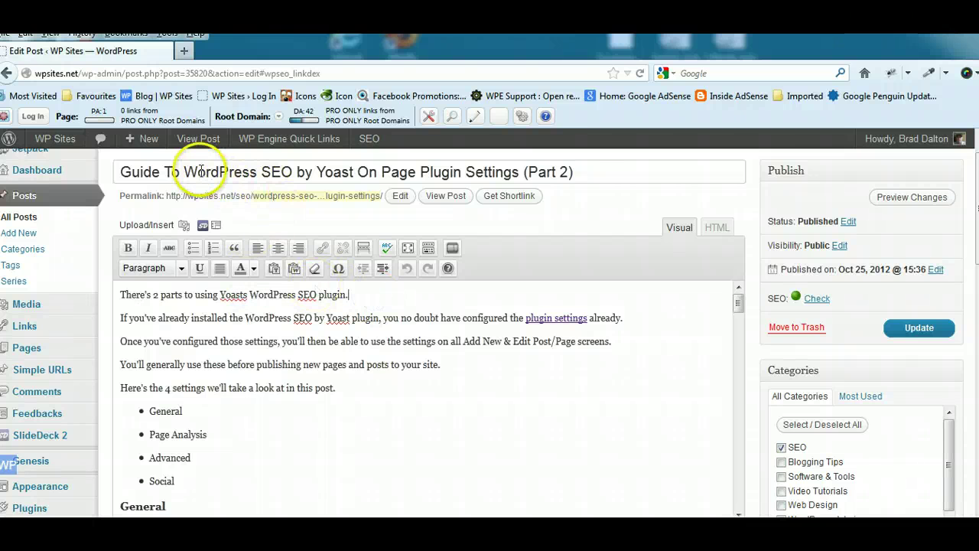
# Step: Compare the keyword wording in the post title with the wording of the first paragraph
pyautogui.tripleClick(291, 180)
pyautogui.click(294, 295)
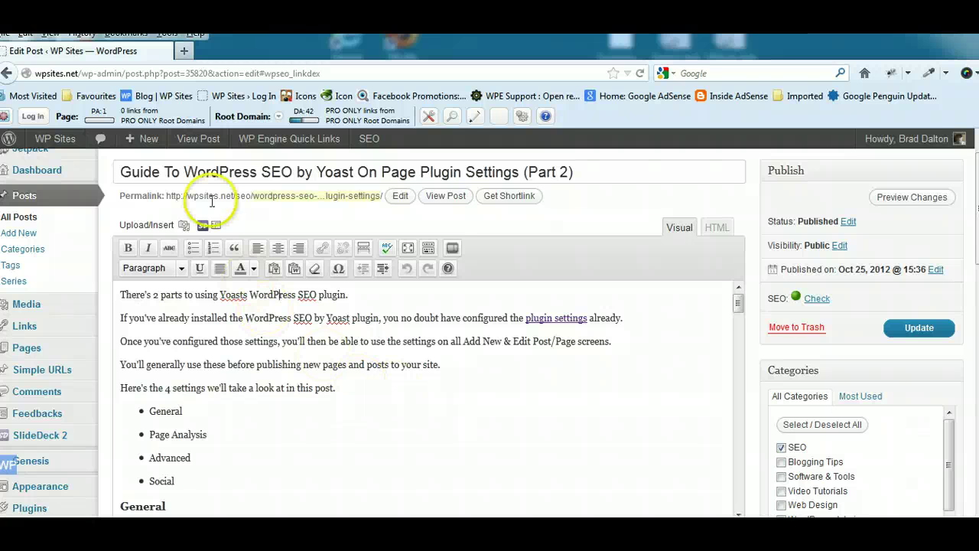
pyautogui.tripleClick(214, 174)
pyautogui.moveTo(214, 174); pyautogui.dragTo(358, 182)
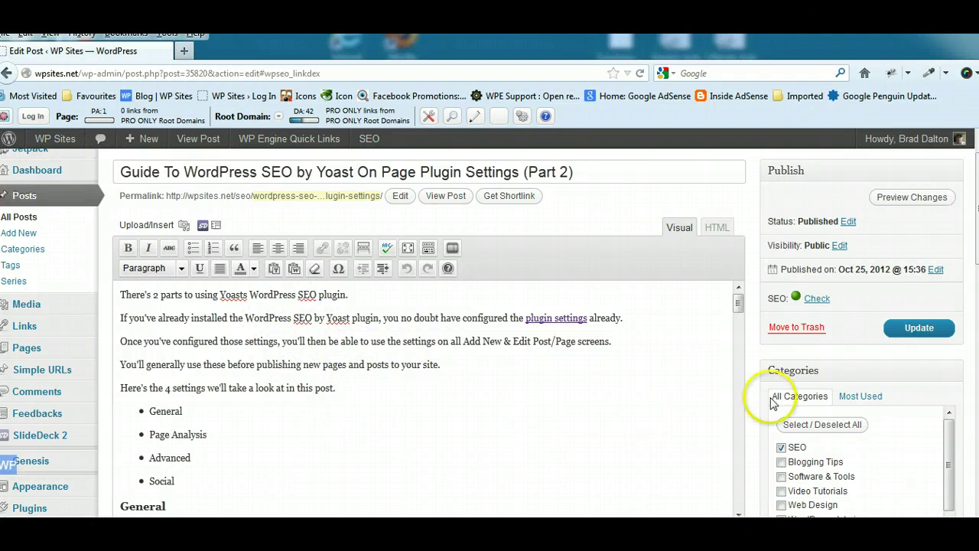
# Step: Review the first-paragraph keyword check in the page analysis against the opening of the published post
pyautogui.moveTo(976, 201); pyautogui.dragTo(976, 328)
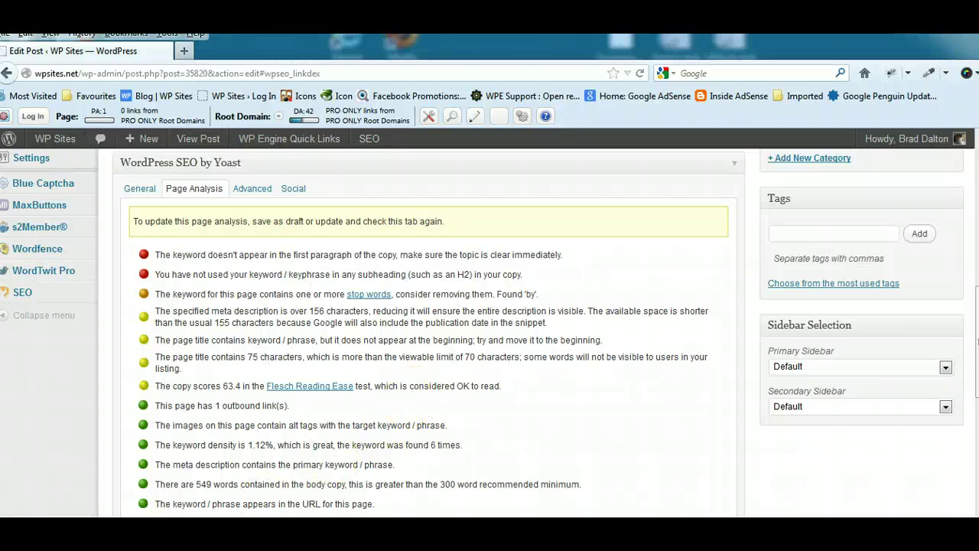
pyautogui.click(234, 501)
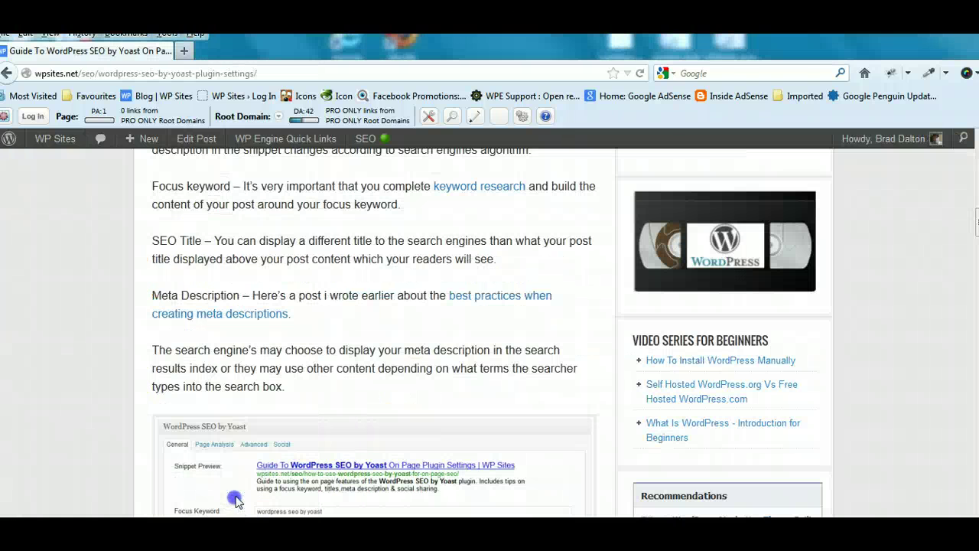
pyautogui.moveTo(977, 230); pyautogui.dragTo(977, 156)
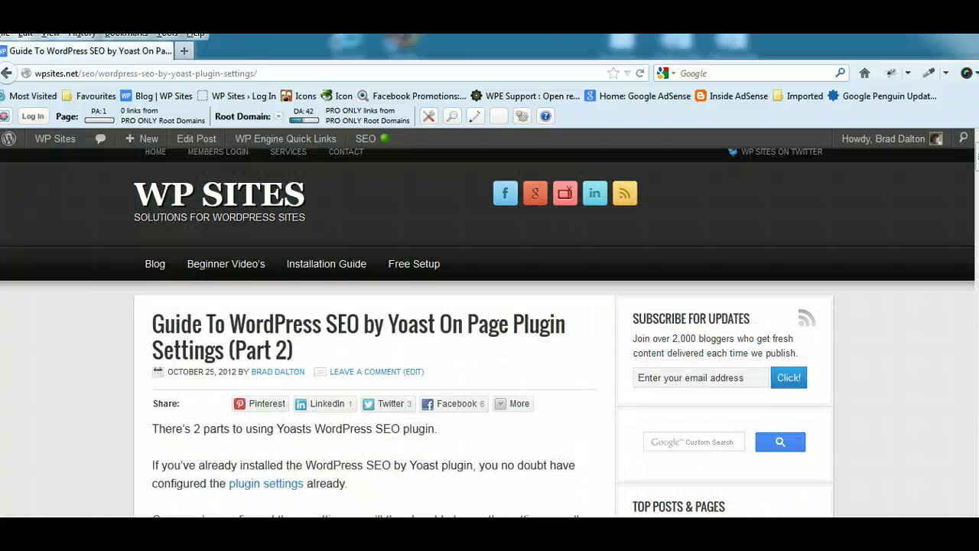
pyautogui.click(182, 496)
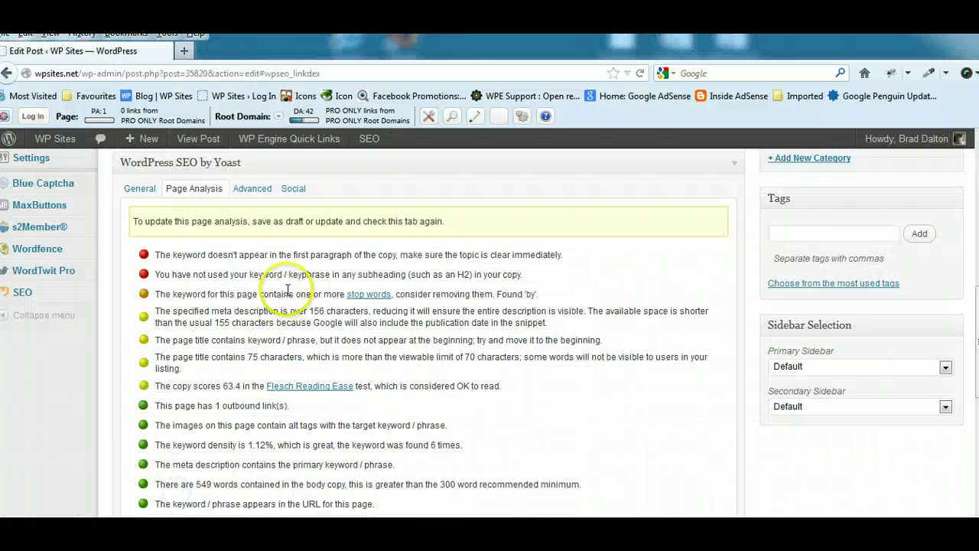
pyautogui.moveTo(561, 257); pyautogui.dragTo(244, 256)
pyautogui.click(636, 262)
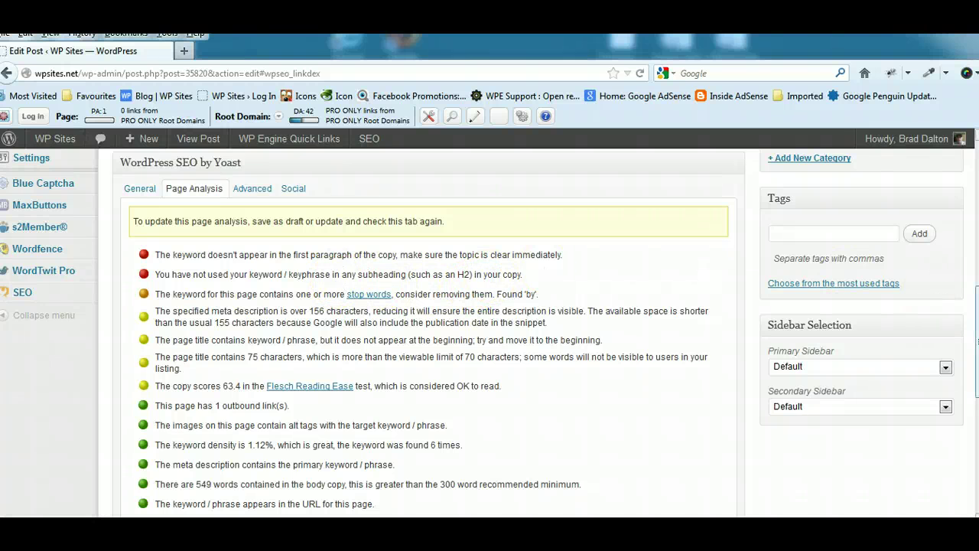
# Step: Examine the Page Analysis subheading in the post content against the check for the keyword in H2 subheadings
pyautogui.scroll(5, 248, 420)
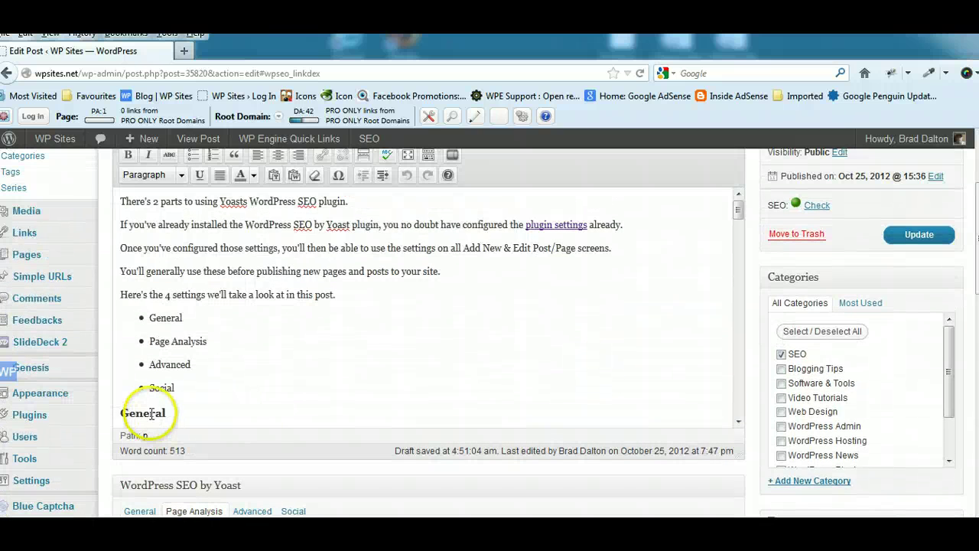
pyautogui.moveTo(739, 209); pyautogui.dragTo(750, 293)
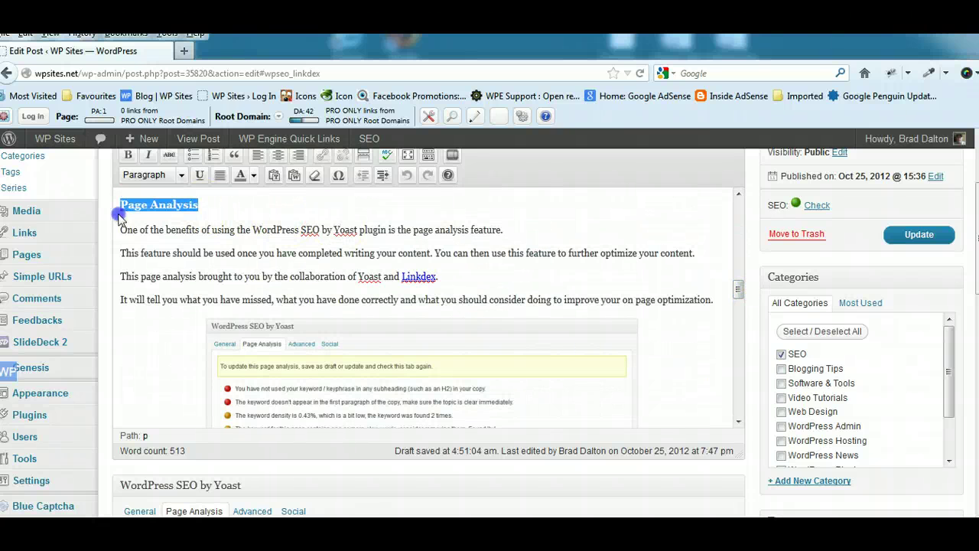
pyautogui.click(446, 273)
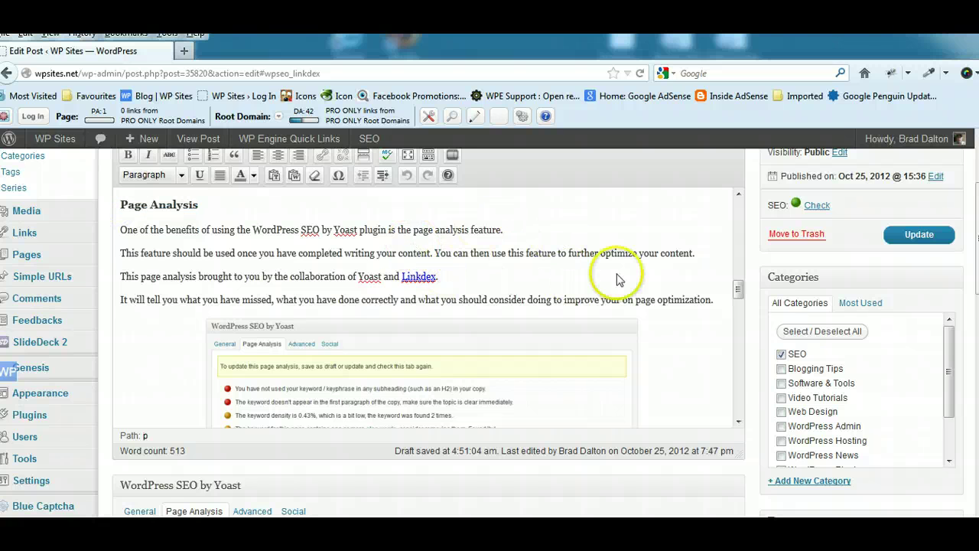
pyautogui.moveTo(739, 289); pyautogui.dragTo(739, 278)
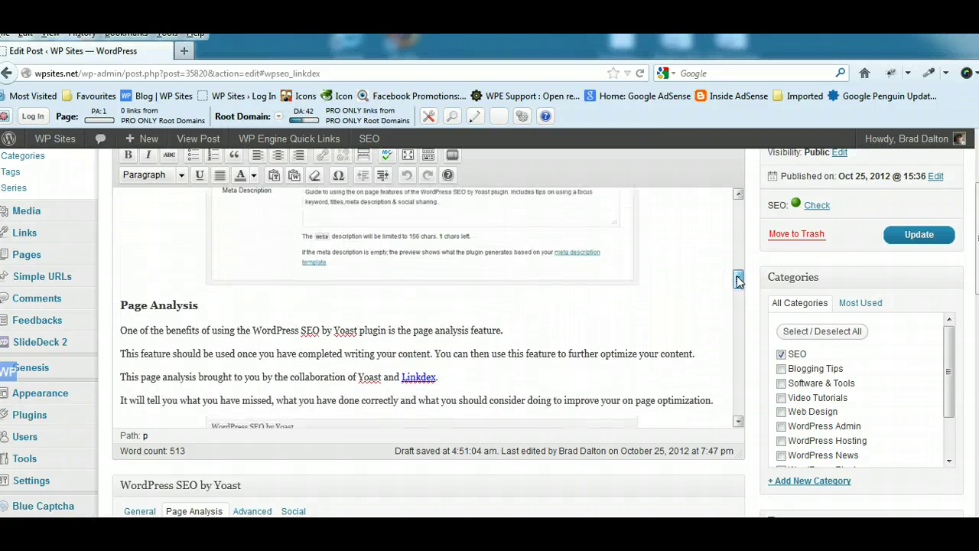
pyautogui.click(197, 307)
pyautogui.click(399, 330)
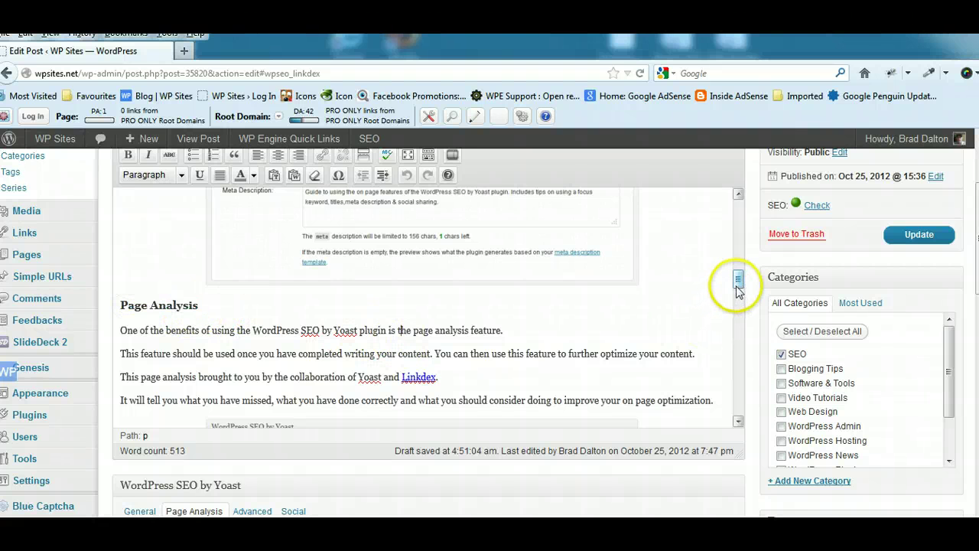
pyautogui.moveTo(738, 285); pyautogui.dragTo(741, 296)
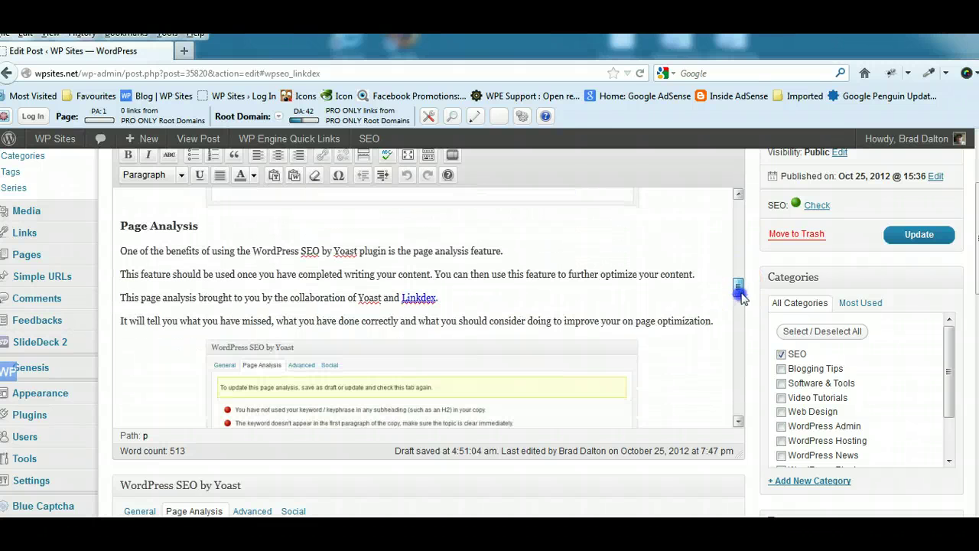
pyautogui.scroll(-5, 352, 306)
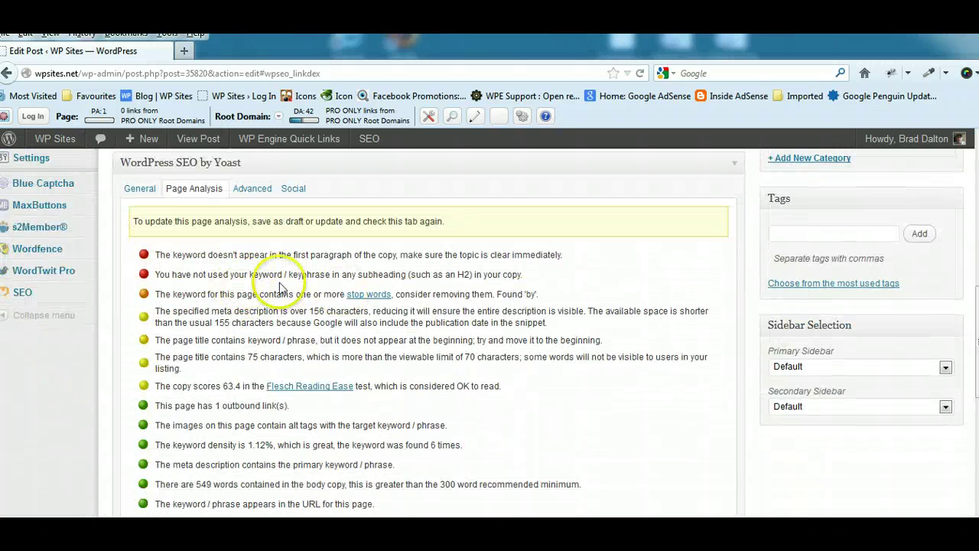
pyautogui.click(476, 273)
# Step: Examine the stop-word check and locate the word "by" in the post title and the permalink
pyautogui.moveTo(505, 282); pyautogui.dragTo(547, 283)
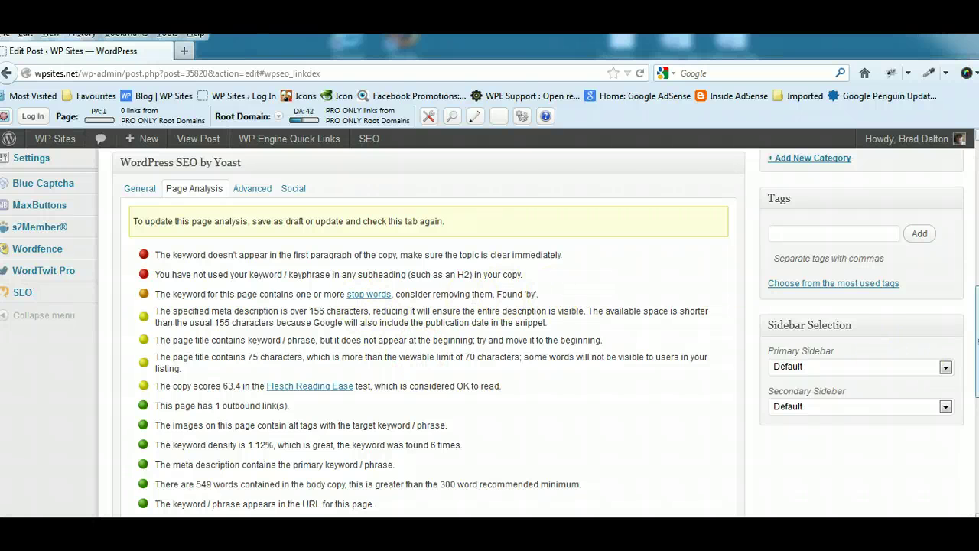
pyautogui.scroll(5, 976, 341)
pyautogui.scroll(4, 976, 306)
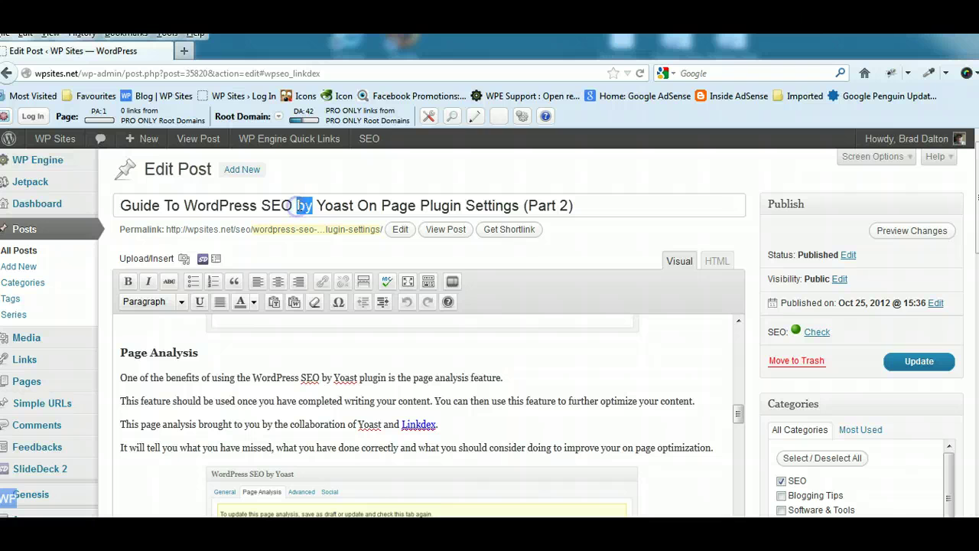
pyautogui.doubleClick(303, 205)
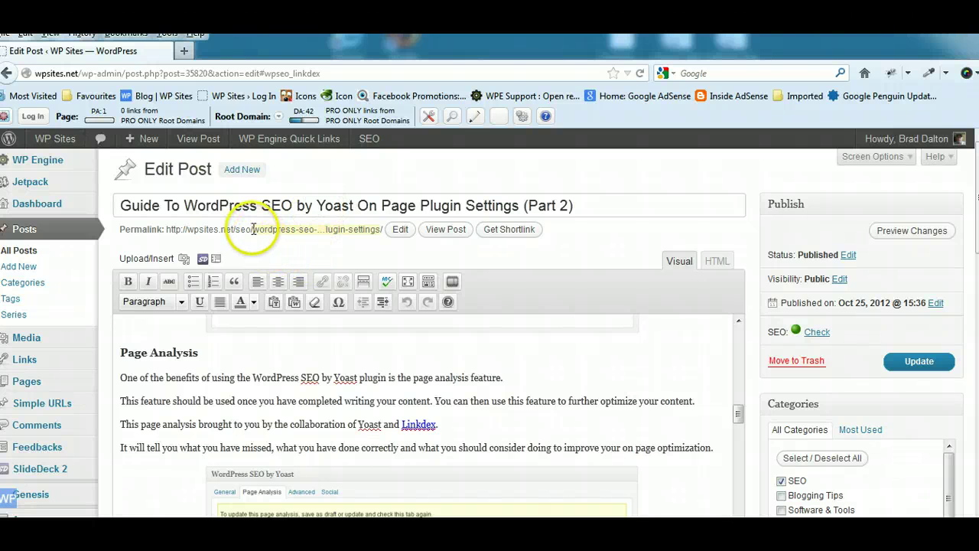
pyautogui.moveTo(253, 228); pyautogui.dragTo(354, 239)
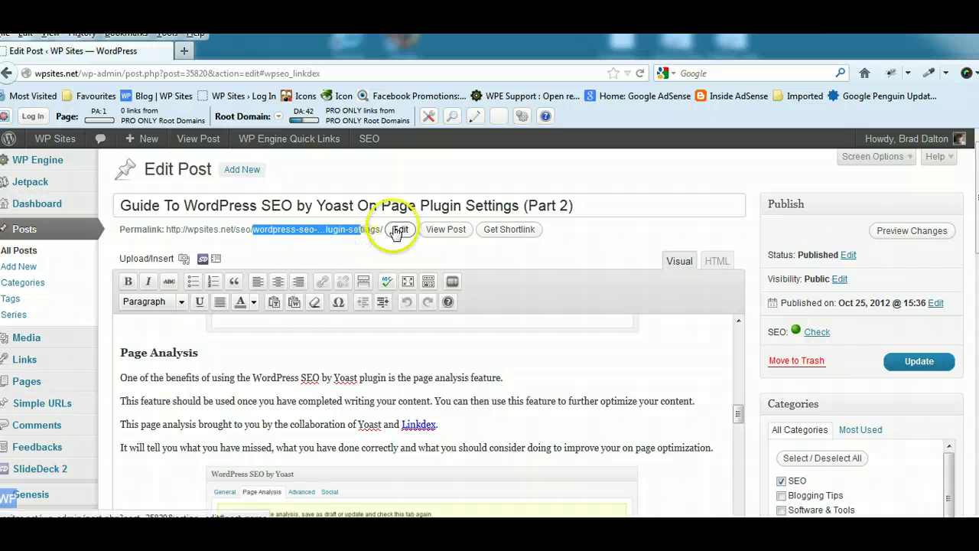
pyautogui.click(469, 258)
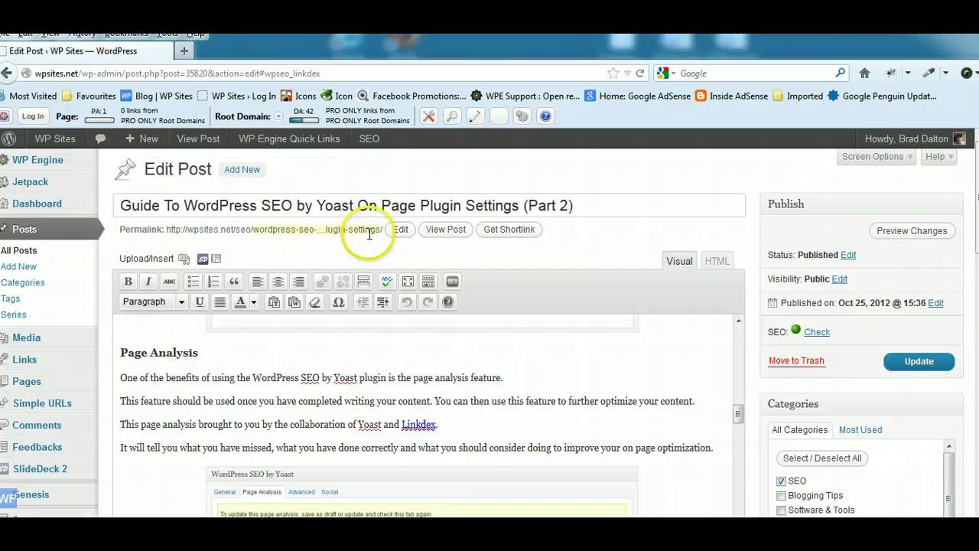
pyautogui.click(312, 205)
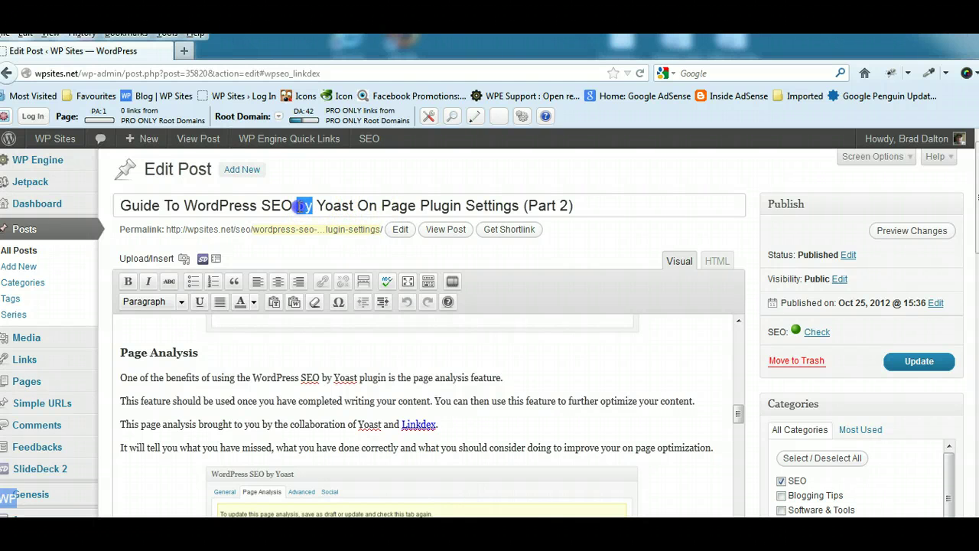
pyautogui.click(327, 255)
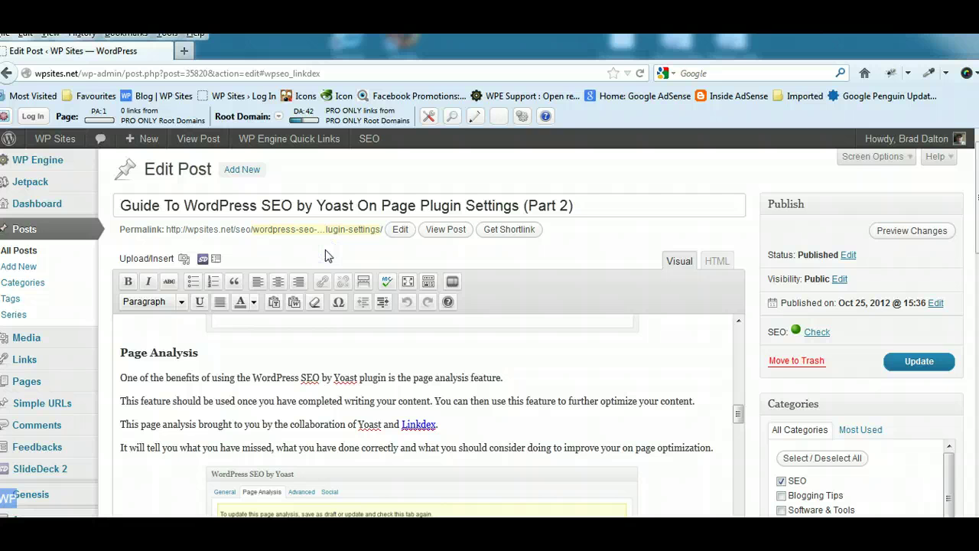
pyautogui.click(316, 207)
# Step: Insert a More tag within the first sentence below the Page Analysis heading in the post content
pyautogui.click(367, 284)
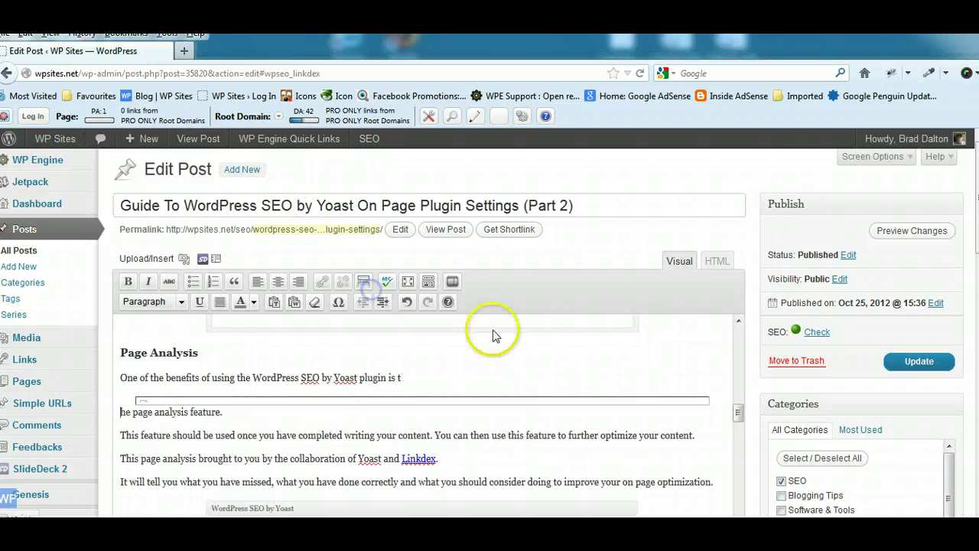
pyautogui.click(490, 328)
# Step: Look over the remaining page analysis checks, including the one on the meta description's length
pyautogui.scroll(-10, 950, 237)
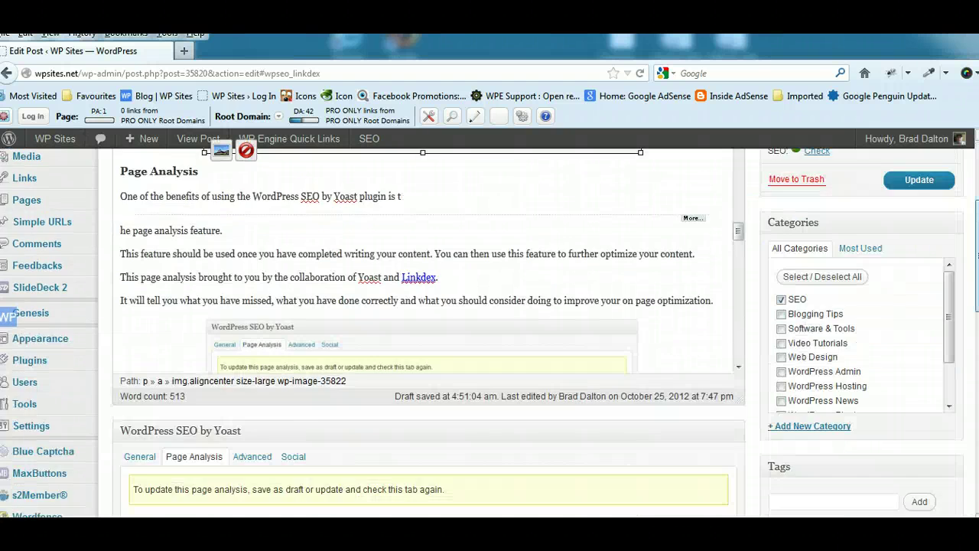
pyautogui.scroll(-1, 840, 362)
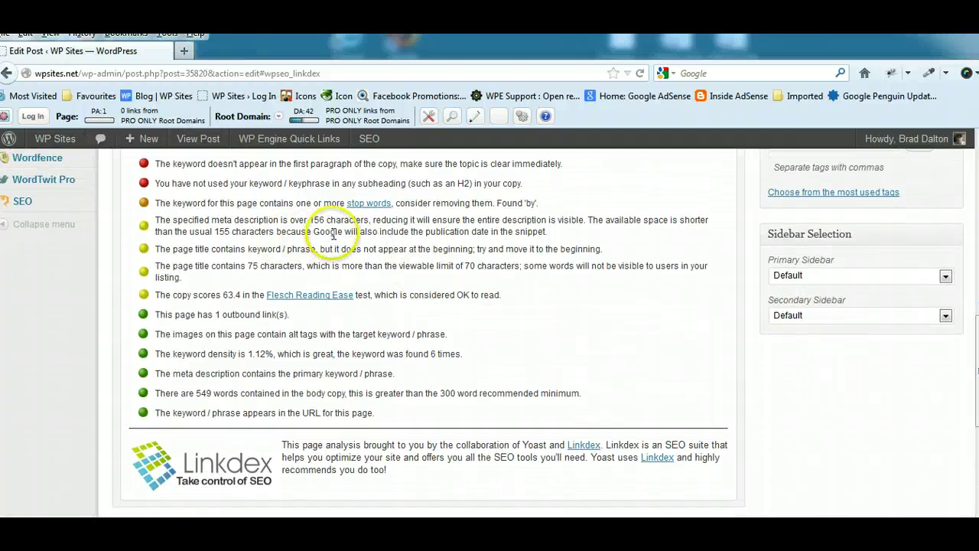
pyautogui.scroll(-6, 429, 329)
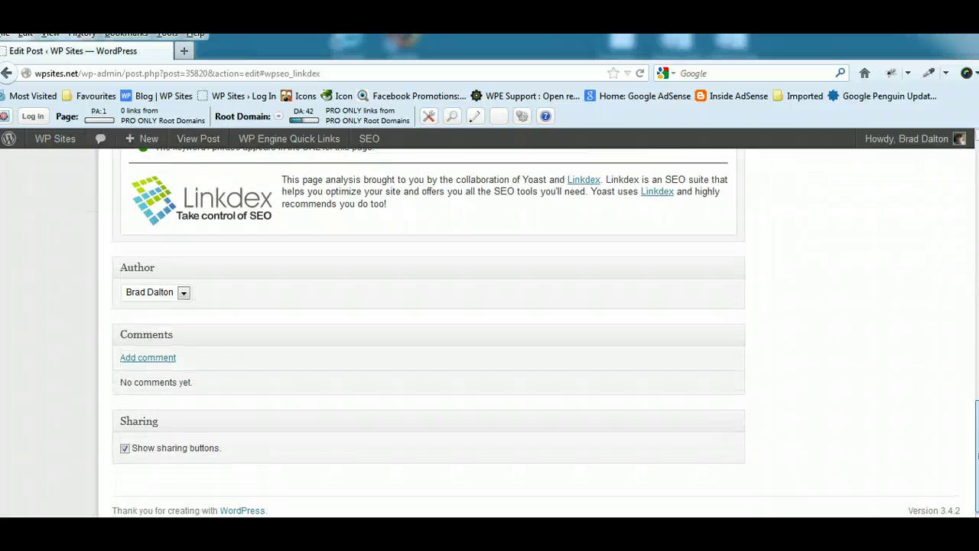
pyautogui.scroll(8, 429, 329)
pyautogui.scroll(4, 816, 288)
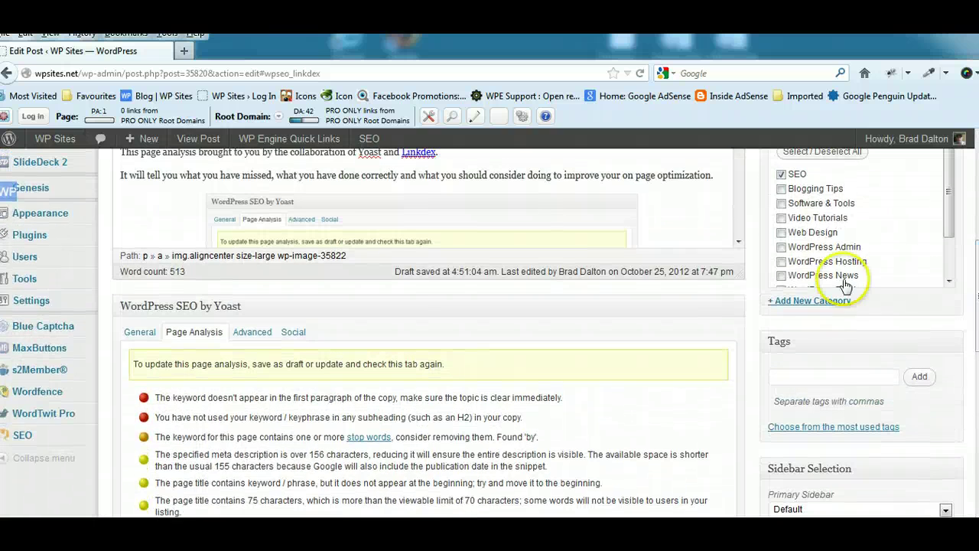
# Step: Open the General SEO settings of the post and examine the Meta Description text and its character limit
pyautogui.click(142, 332)
pyautogui.scroll(-7, 658, 344)
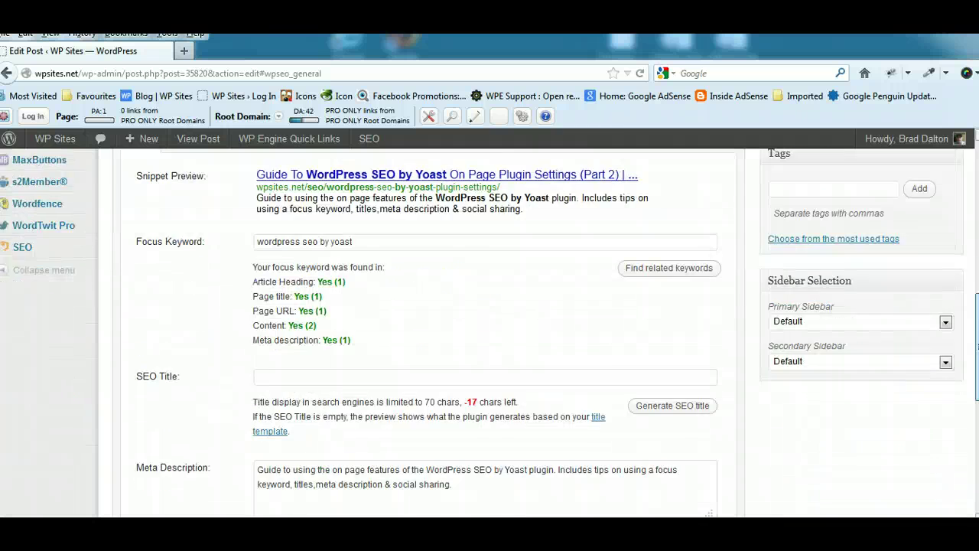
pyautogui.click(483, 260)
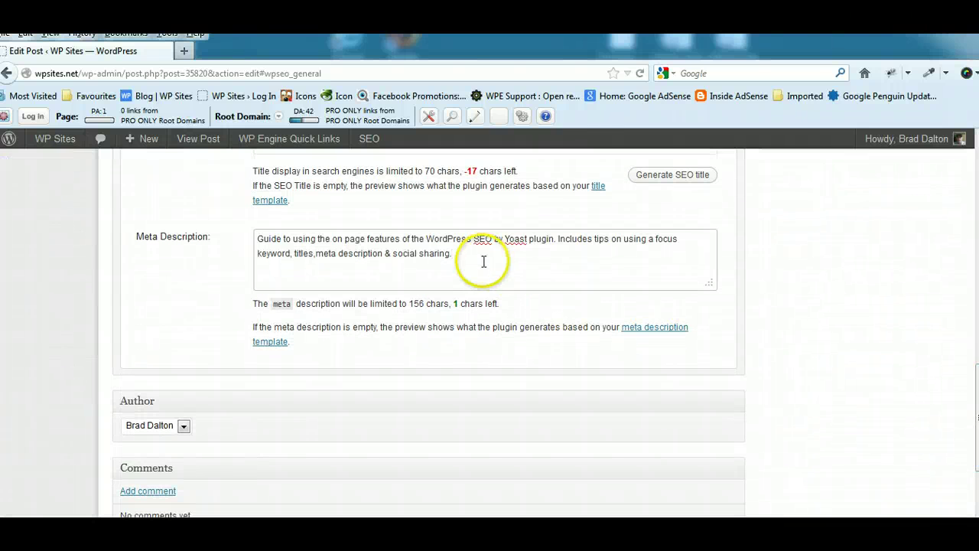
pyautogui.click(369, 252)
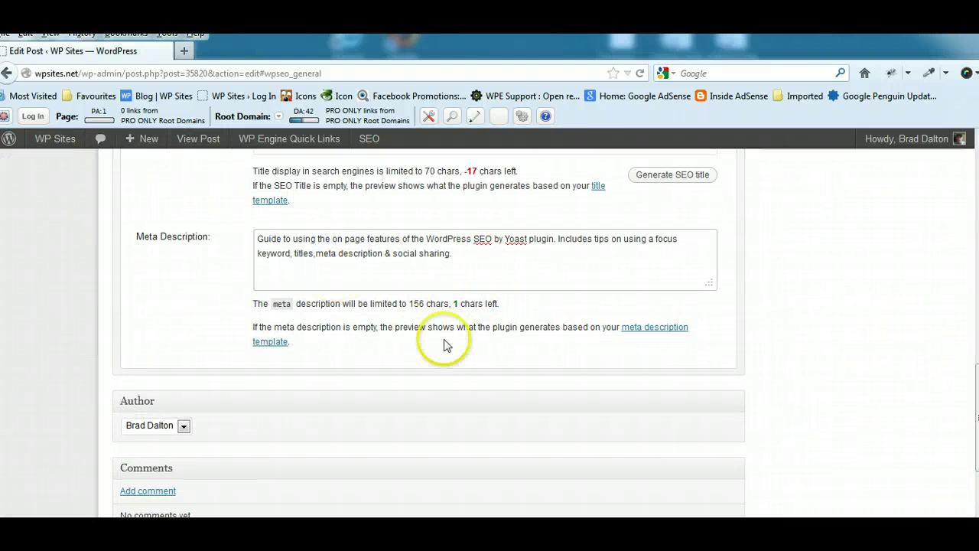
pyautogui.click(464, 259)
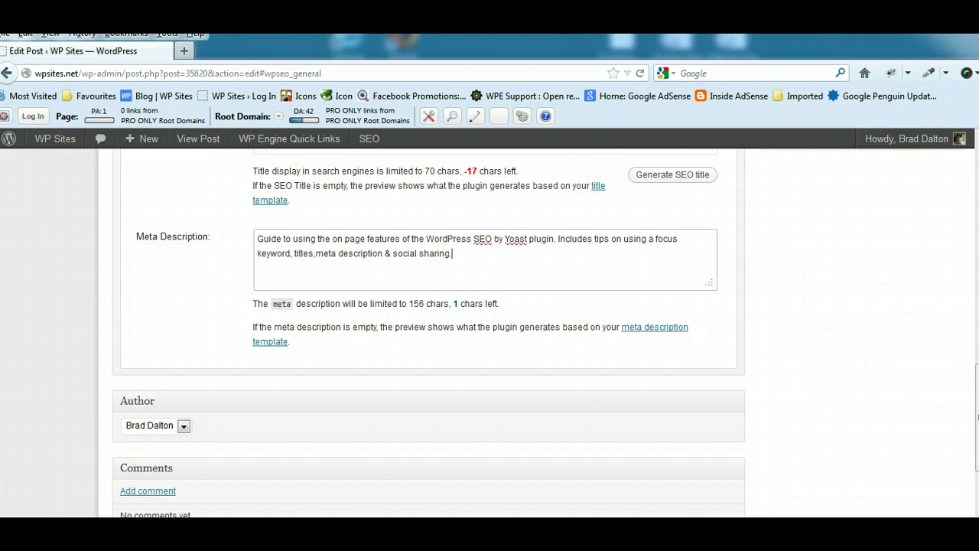
pyautogui.scroll(1, 429, 333)
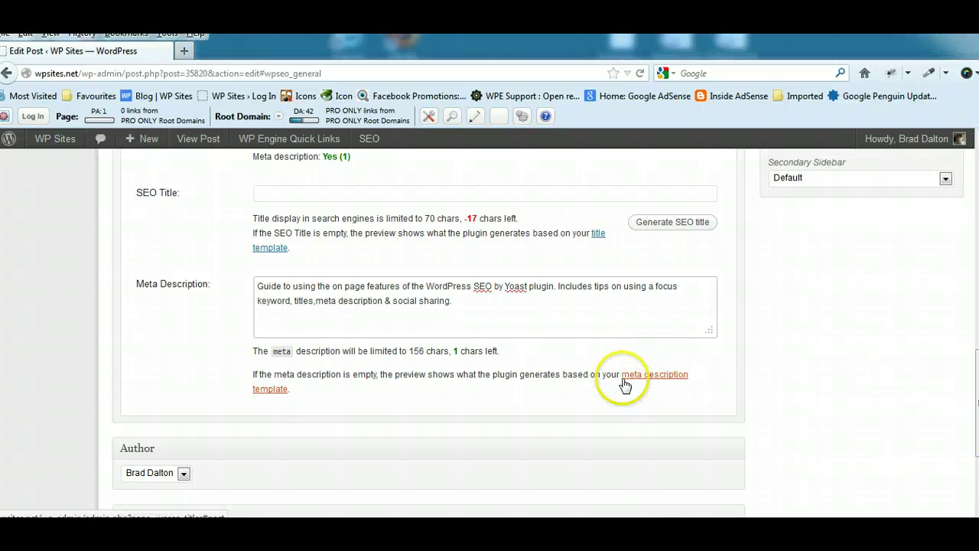
pyautogui.scroll(5, 317, 403)
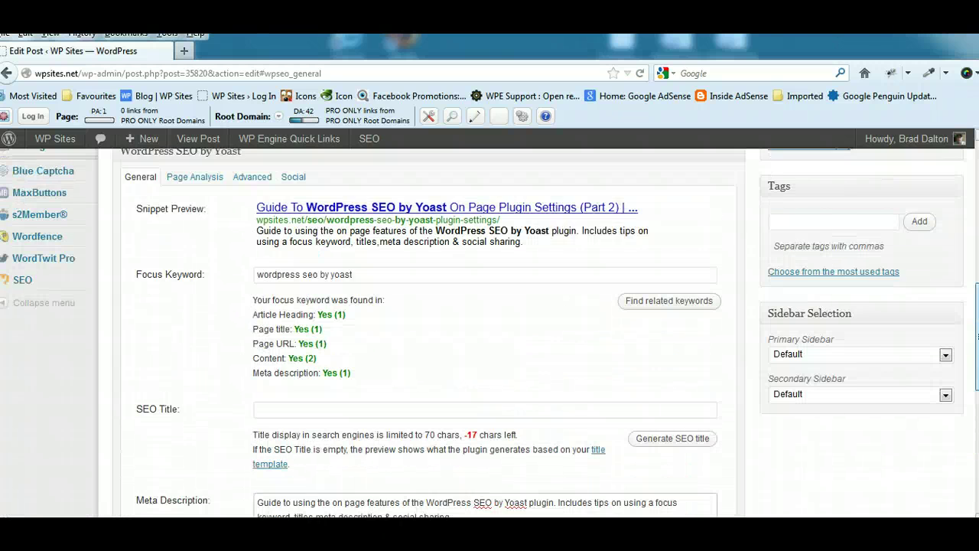
# Step: Look at the SEO plugin's list of settings pages and return to the post's SEO Title and Meta Description fields
pyautogui.moveTo(22, 284)
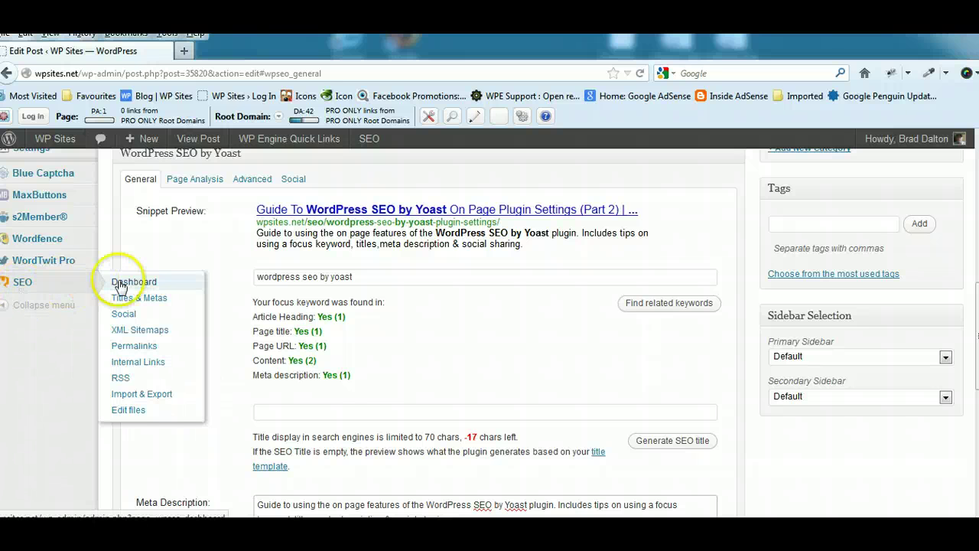
pyautogui.scroll(1, 946, 421)
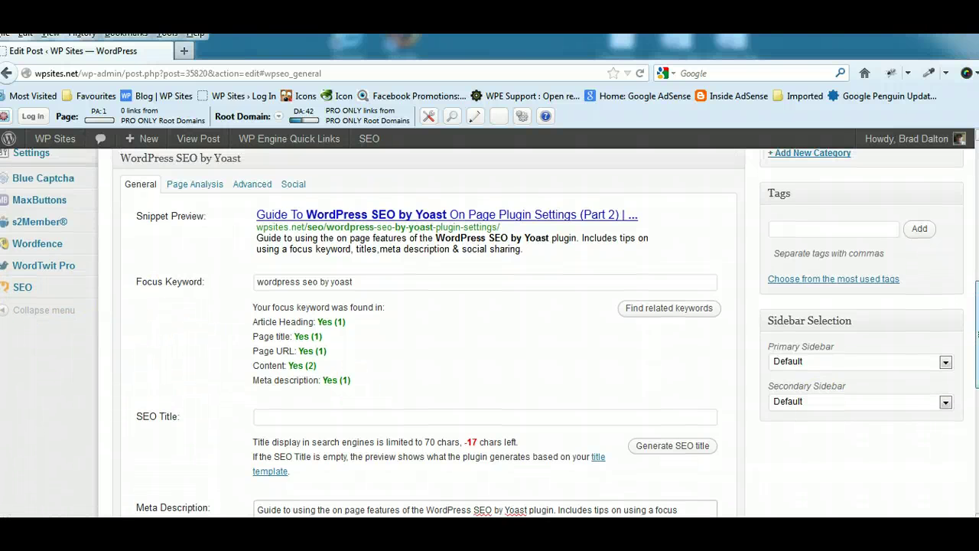
pyautogui.scroll(-4, 490, 332)
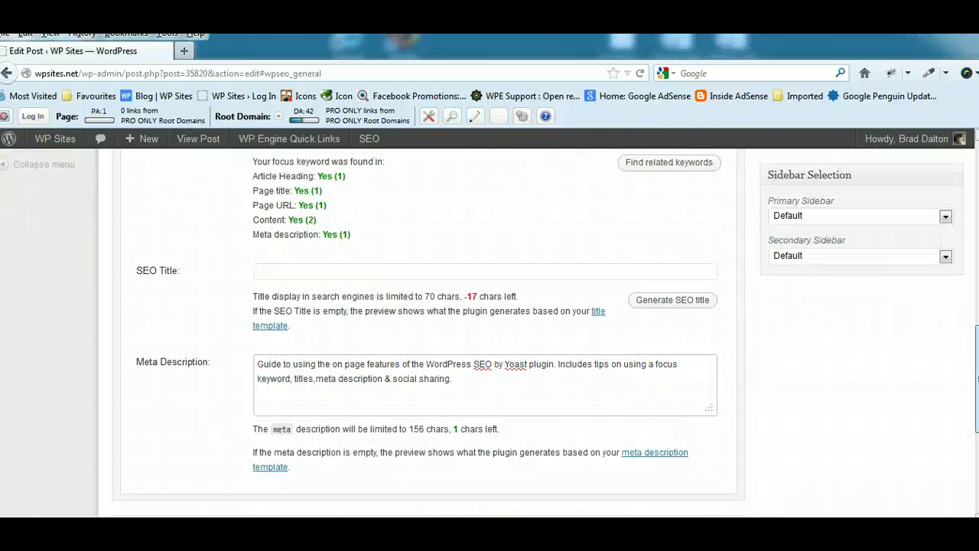
# Step: Open the post's Page Analysis and compare the check on page title length with the post title
pyautogui.scroll(5, 489, 332)
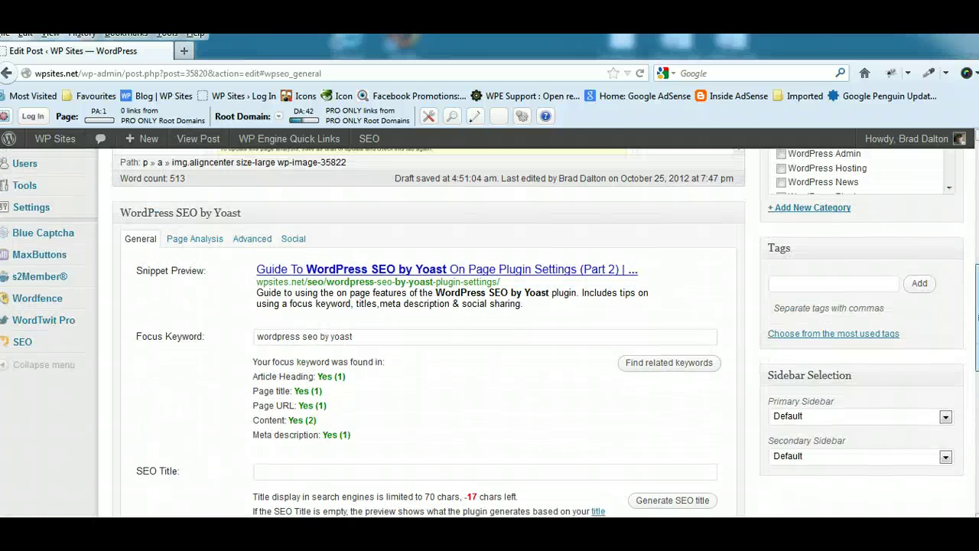
pyautogui.click(195, 239)
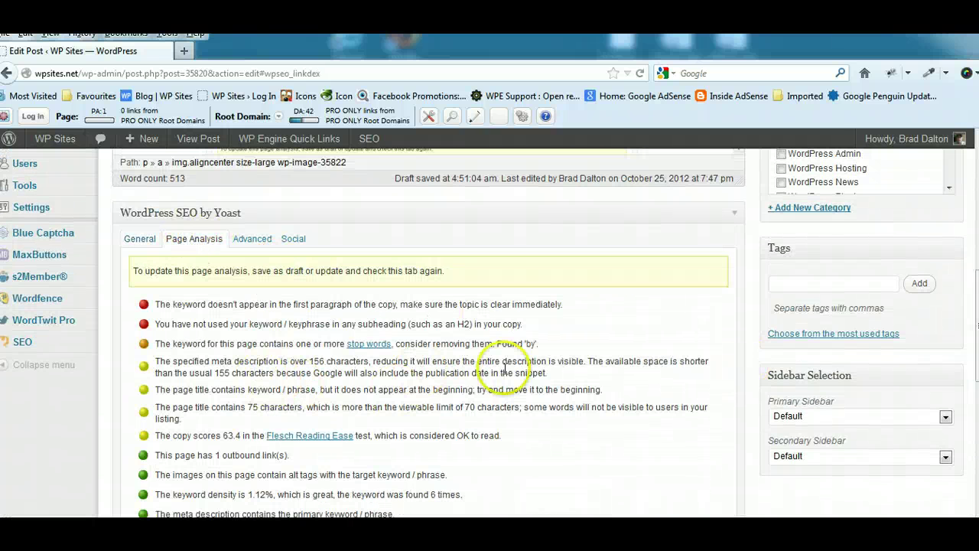
pyautogui.scroll(-4, 554, 292)
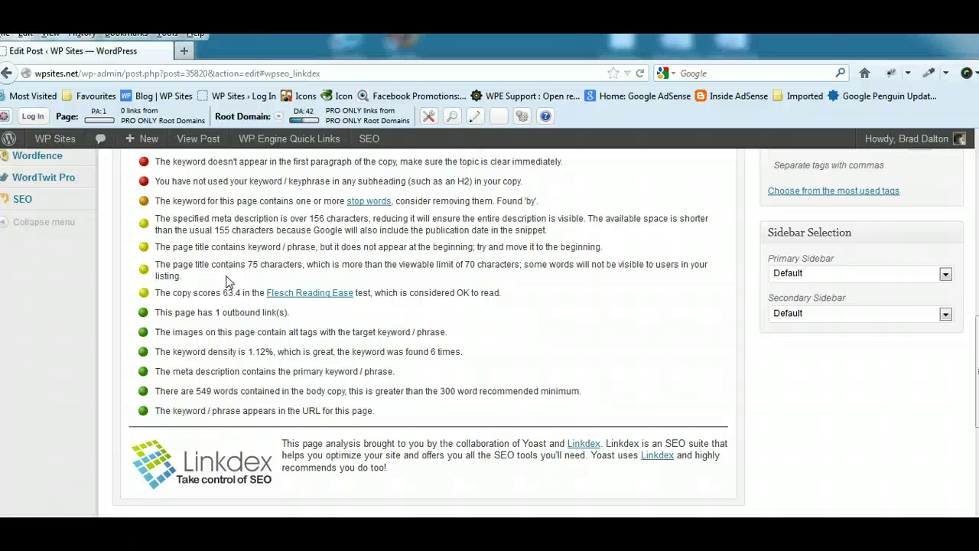
pyautogui.moveTo(976, 371); pyautogui.dragTo(977, 229)
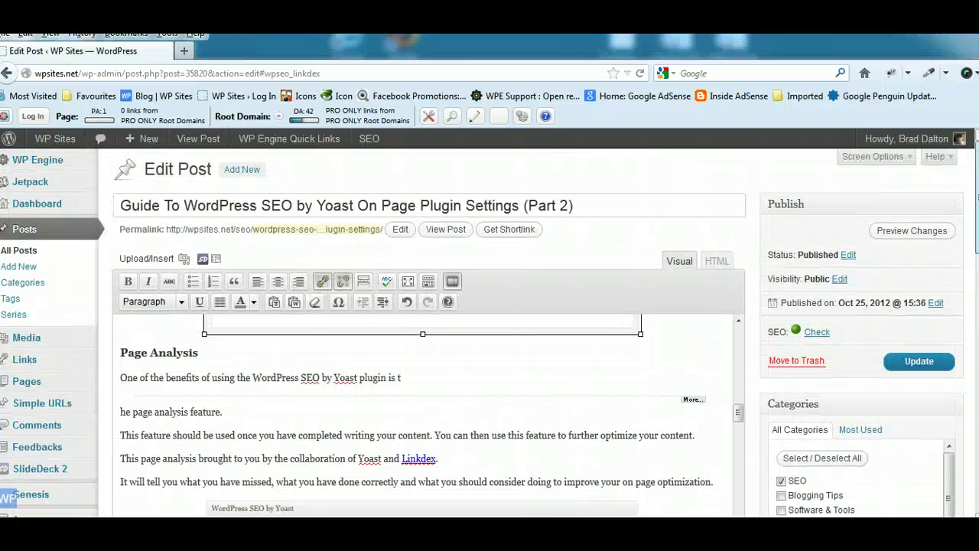
pyautogui.scroll(-10, 505, 350)
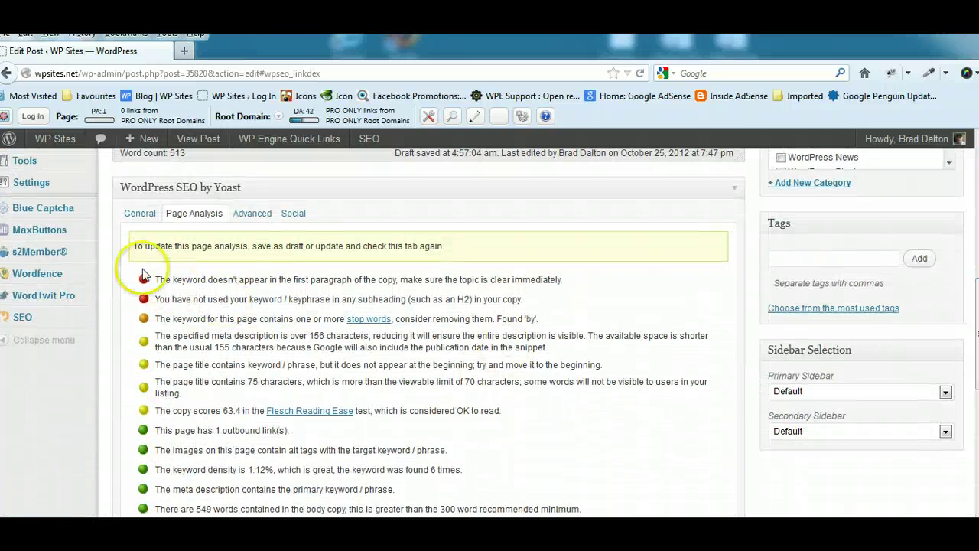
# Step: Copy "Guide To WordPress SEO by Yoast On Page Plugin Settings" from the post title into the SEO Title field of the General SEO settings
pyautogui.click(134, 214)
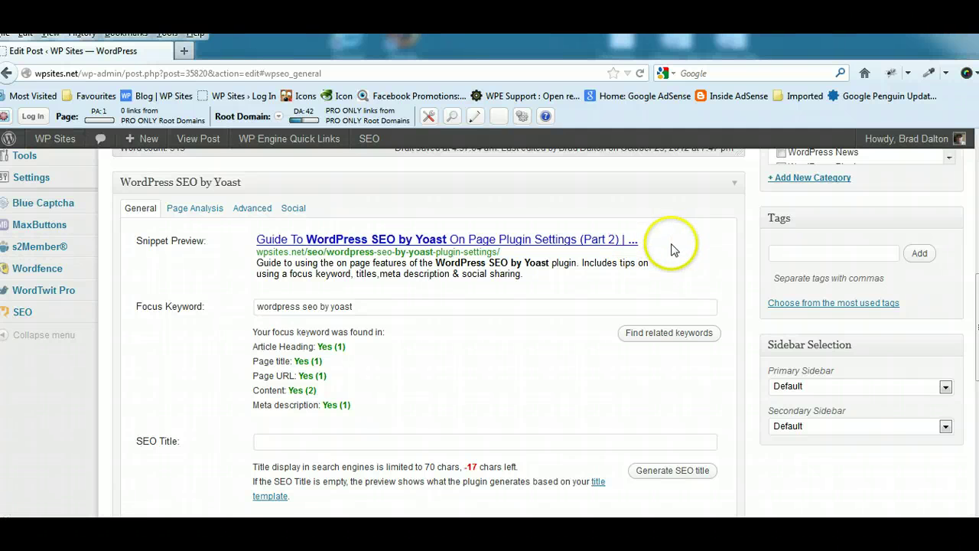
pyautogui.scroll(-1, 955, 323)
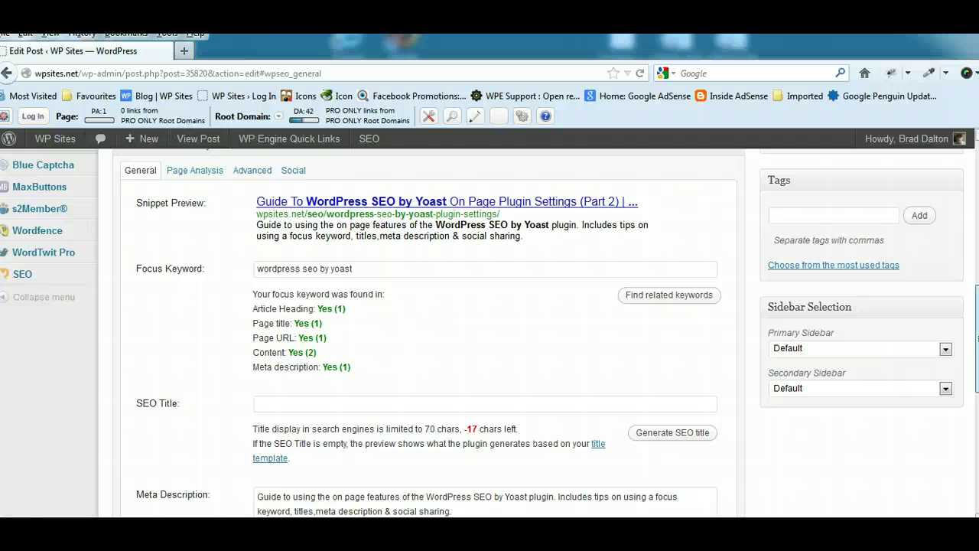
pyautogui.scroll(5, 956, 324)
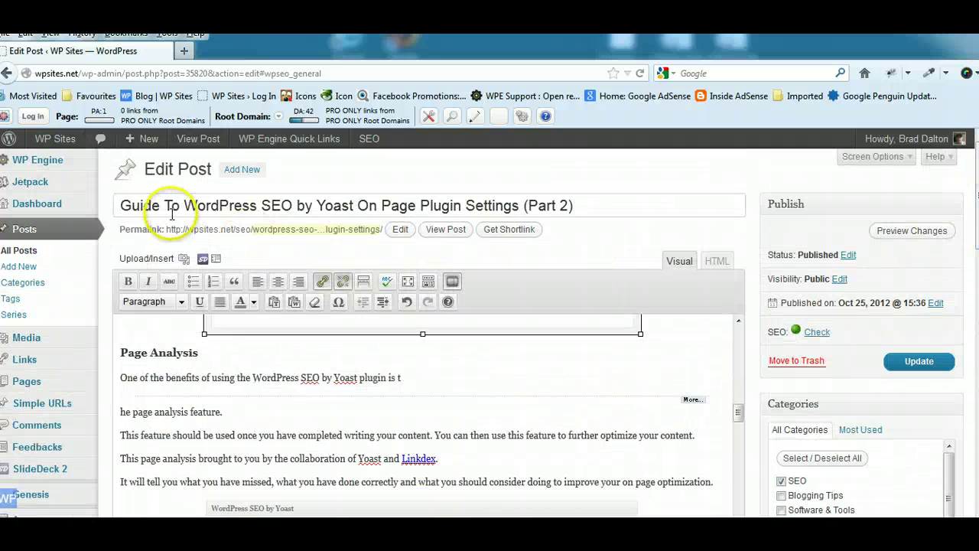
pyautogui.moveTo(183, 205); pyautogui.dragTo(405, 205)
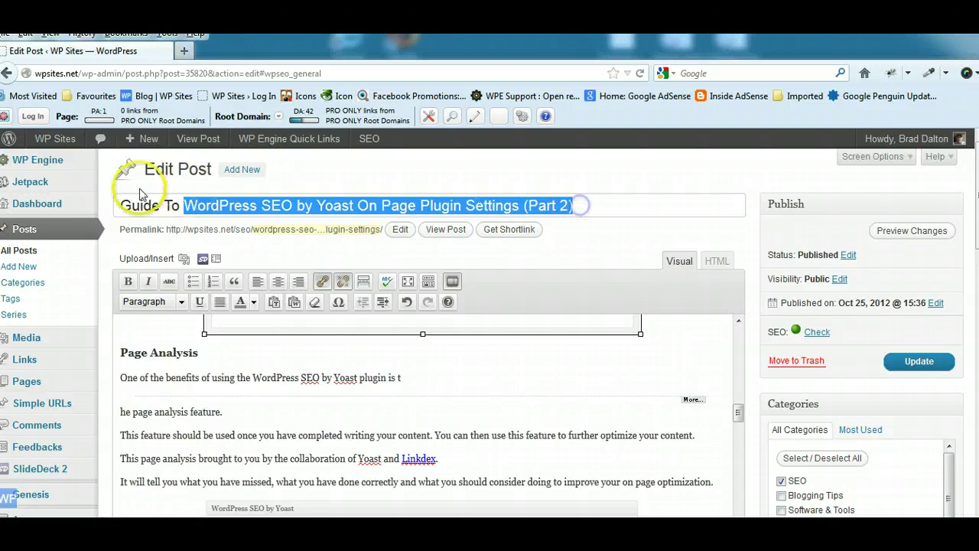
pyautogui.moveTo(116, 205); pyautogui.dragTo(511, 205)
pyautogui.rightClick(496, 205)
pyautogui.click(524, 253)
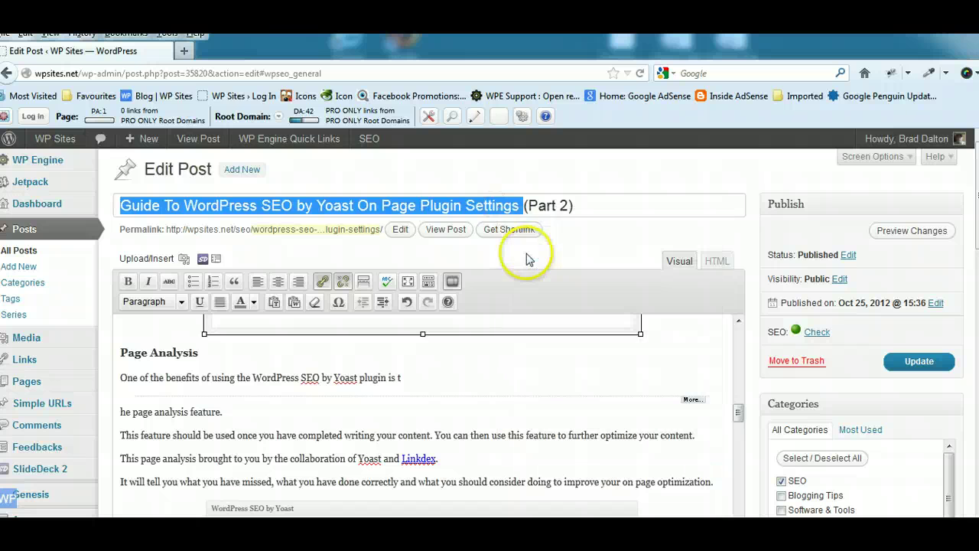
pyautogui.scroll(-15, 433, 355)
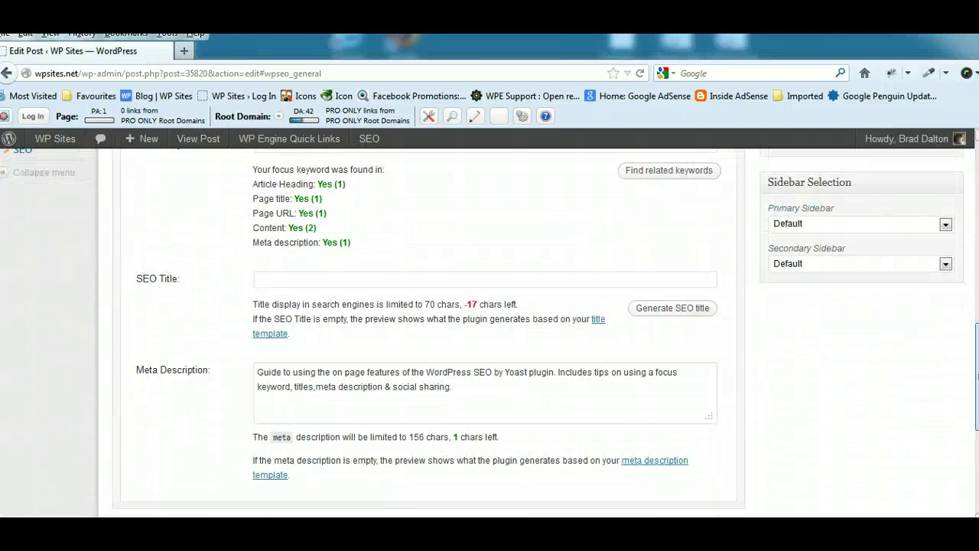
pyautogui.click(324, 279)
pyautogui.rightClick(326, 279)
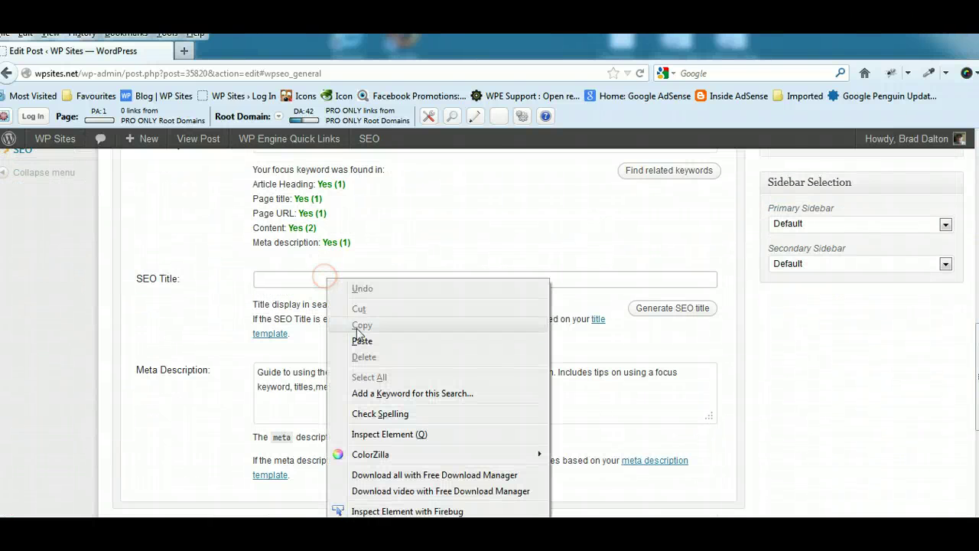
pyautogui.click(363, 341)
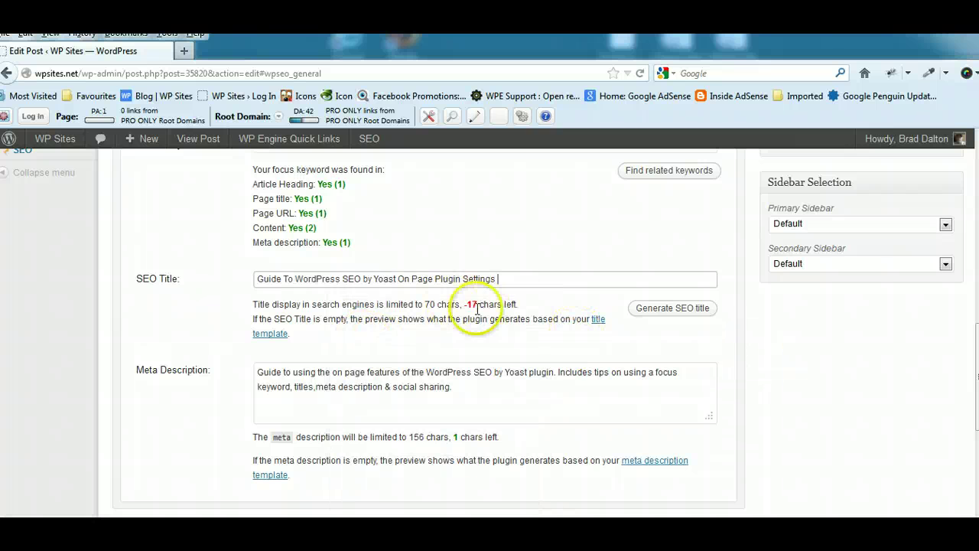
# Step: Update the published post to save its new SEO title
pyautogui.scroll(15, 428, 329)
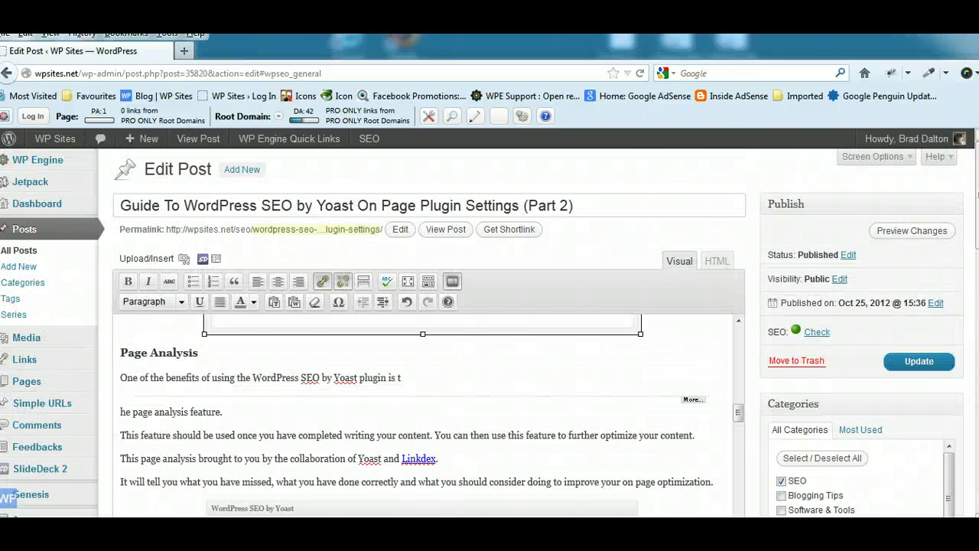
pyautogui.scroll(-8, 721, 405)
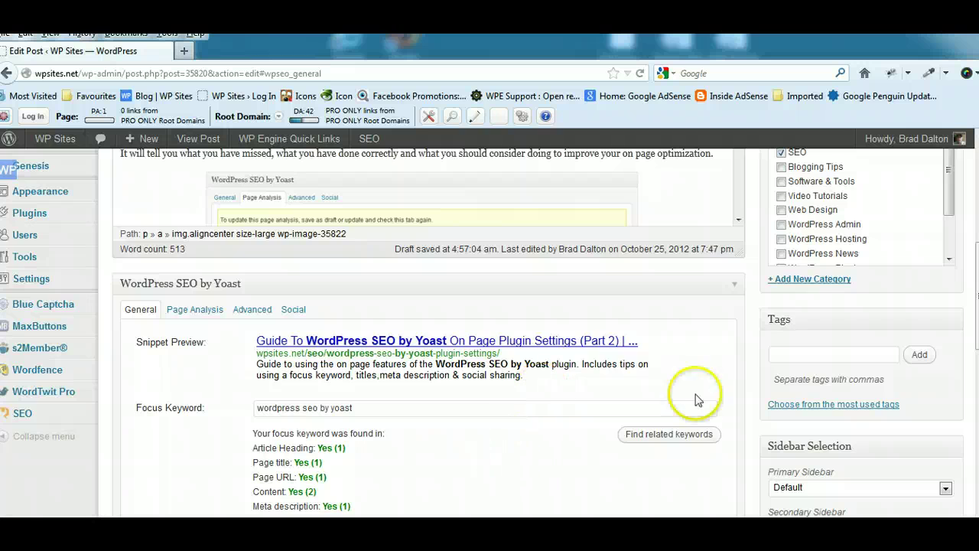
pyautogui.scroll(-5, 695, 399)
pyautogui.scroll(8, 695, 398)
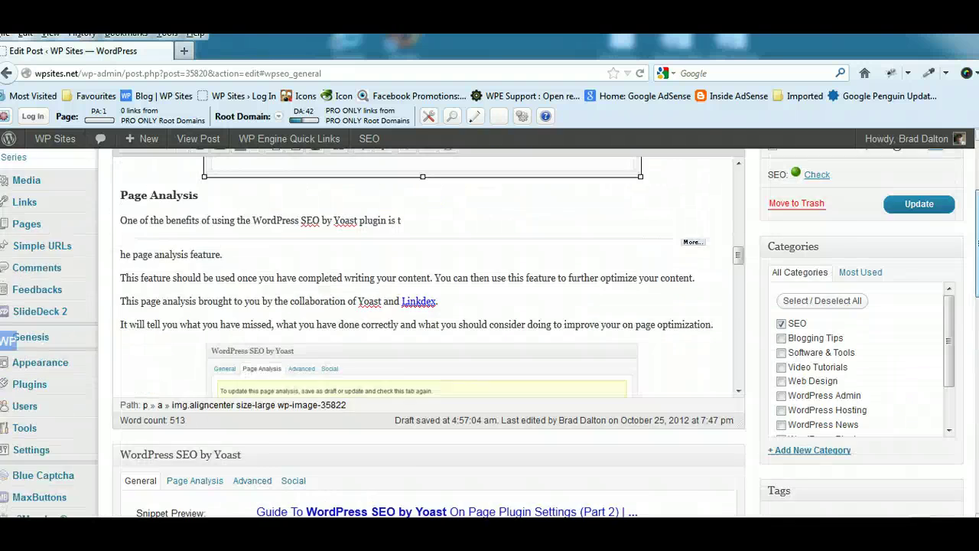
pyautogui.scroll(3, 859, 258)
pyautogui.moveTo(736, 388); pyautogui.dragTo(739, 274)
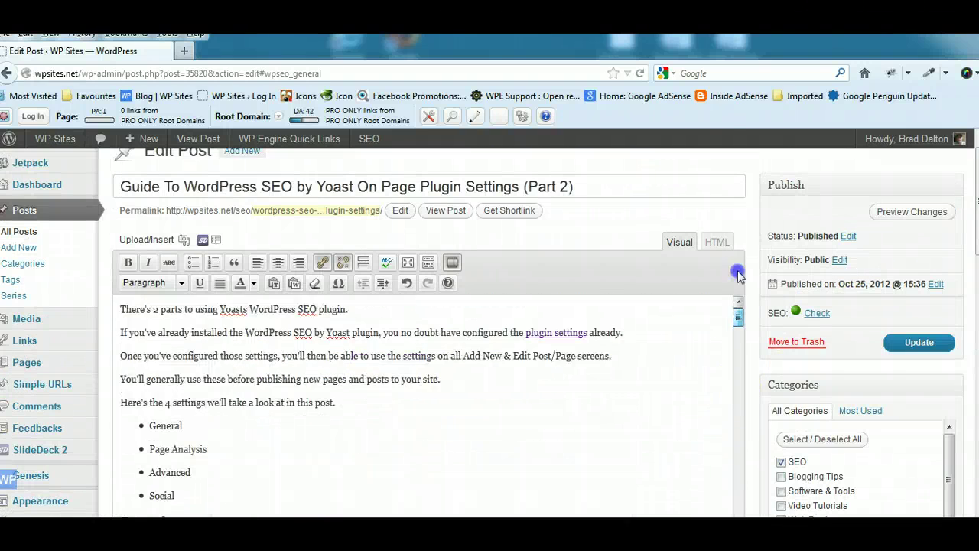
pyautogui.click(899, 343)
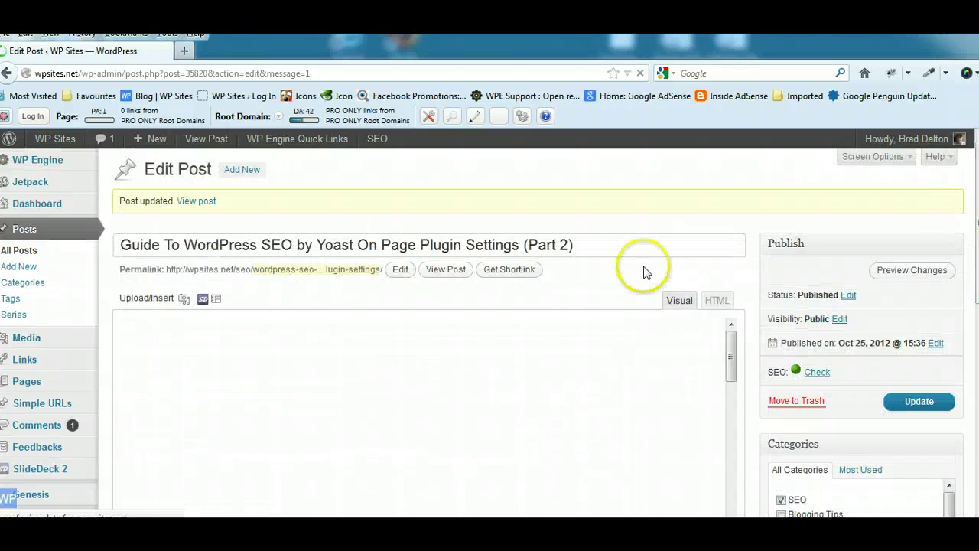
# Step: Examine the saved SEO Title, its character limit and the Snippet Preview in the post's General SEO settings
pyautogui.scroll(-10, 429, 336)
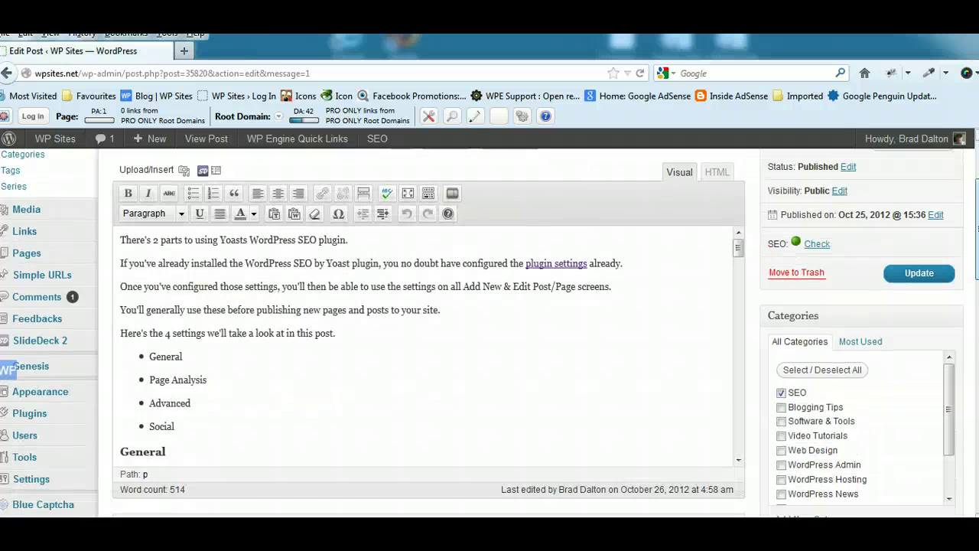
pyautogui.scroll(-10, 429, 337)
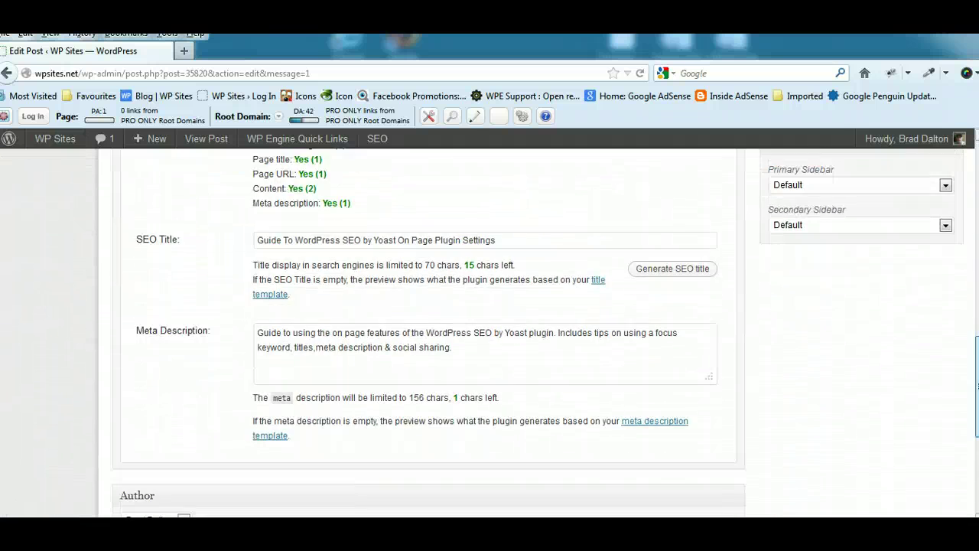
pyautogui.scroll(6, 428, 336)
pyautogui.scroll(1, 428, 337)
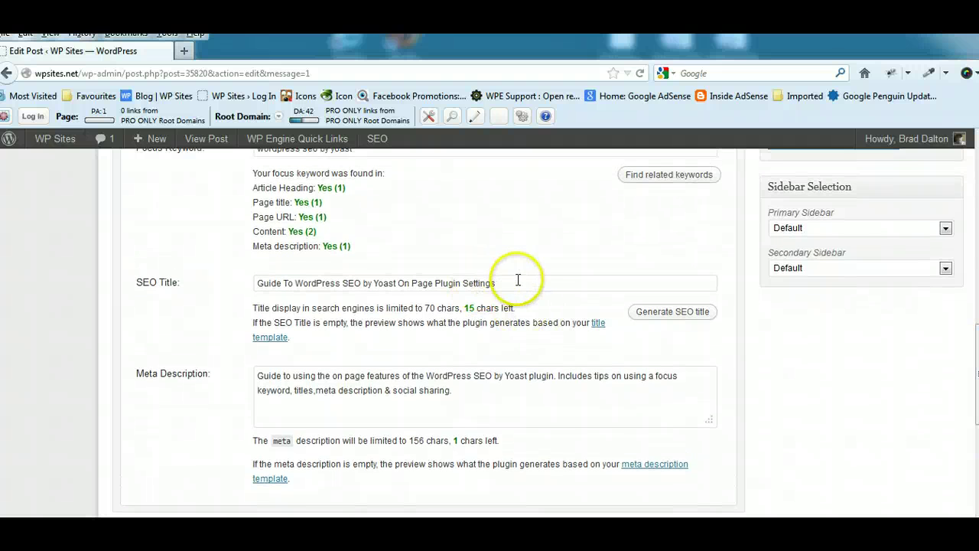
pyautogui.scroll(5, 429, 336)
pyautogui.scroll(-2, 429, 336)
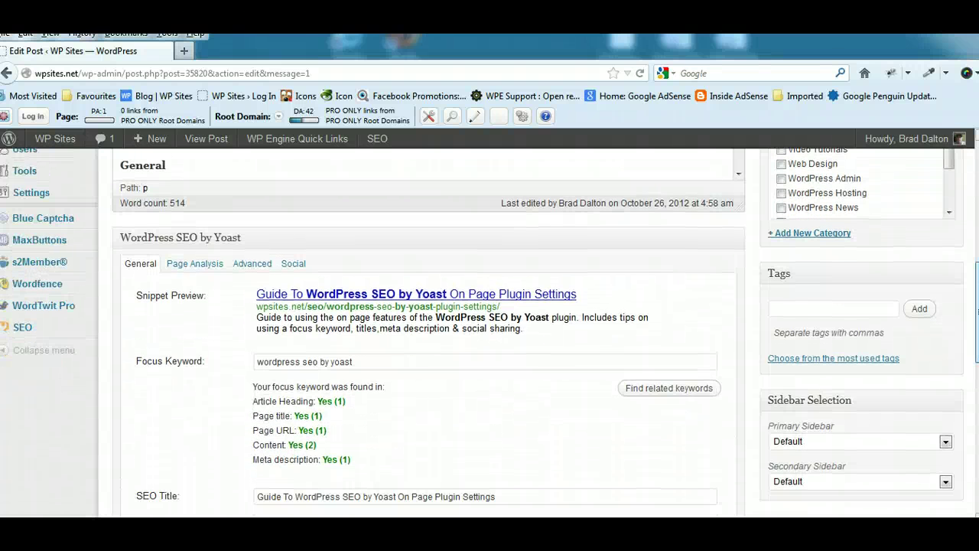
pyautogui.scroll(-1, 428, 336)
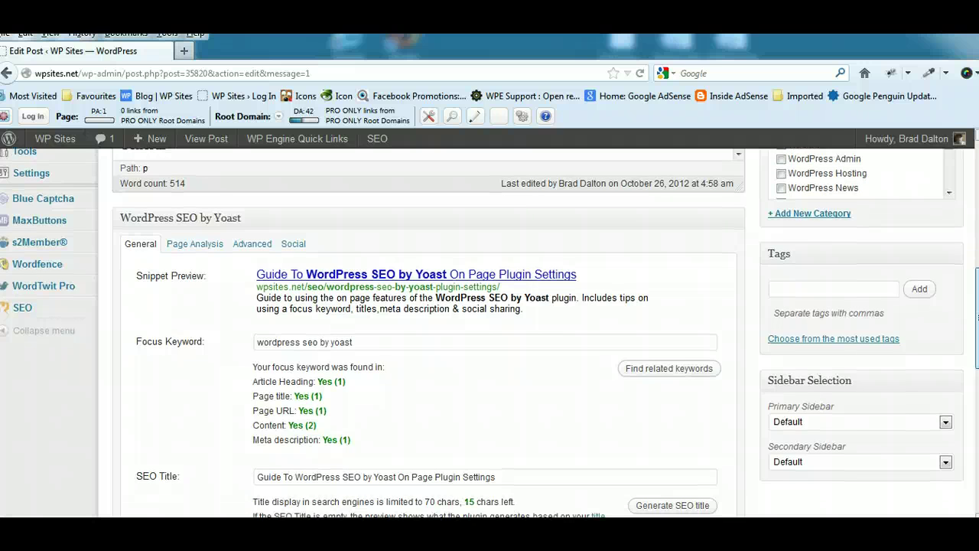
pyautogui.scroll(3, 417, 295)
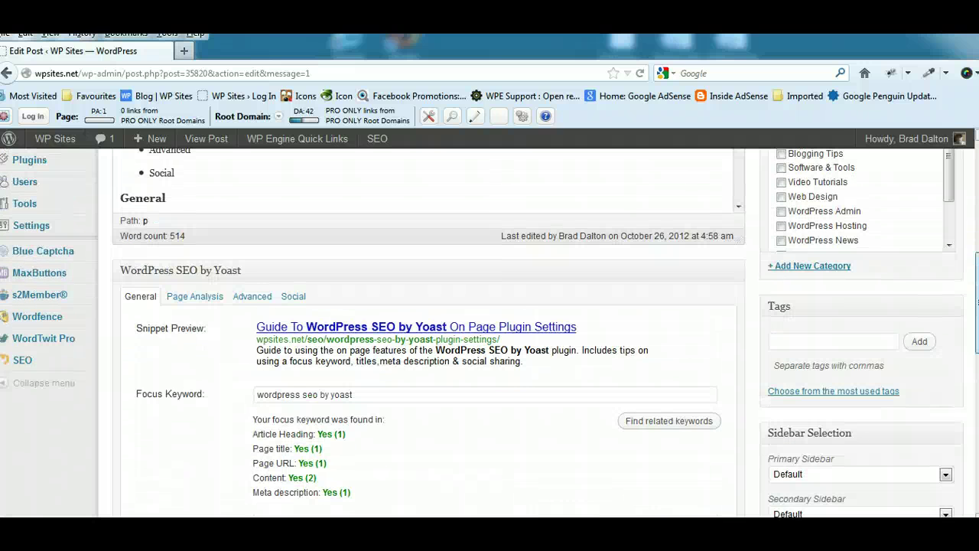
# Step: Open the refreshed Page Analysis and review its checks, including those on image alt tags and outbound links
pyautogui.click(187, 302)
pyautogui.scroll(-5, 429, 337)
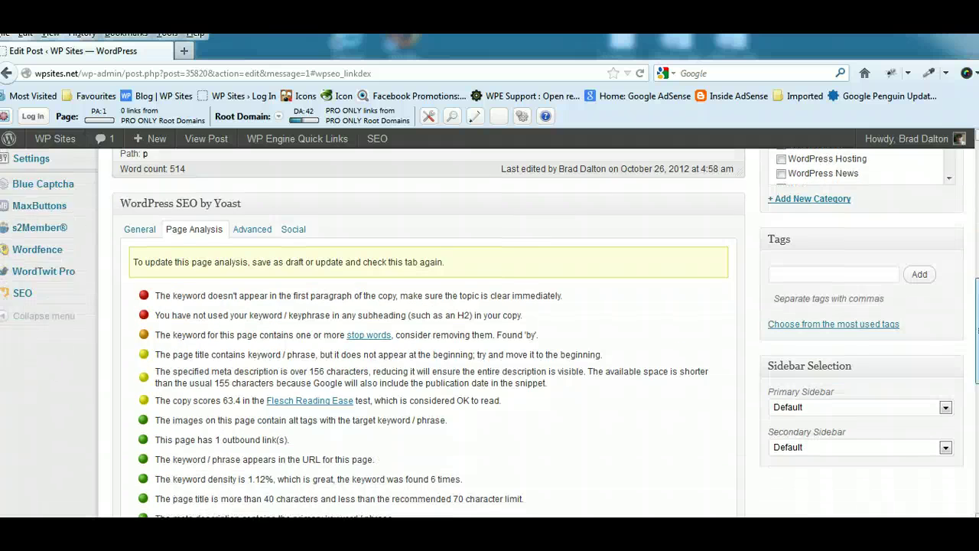
pyautogui.scroll(-1, 819, 422)
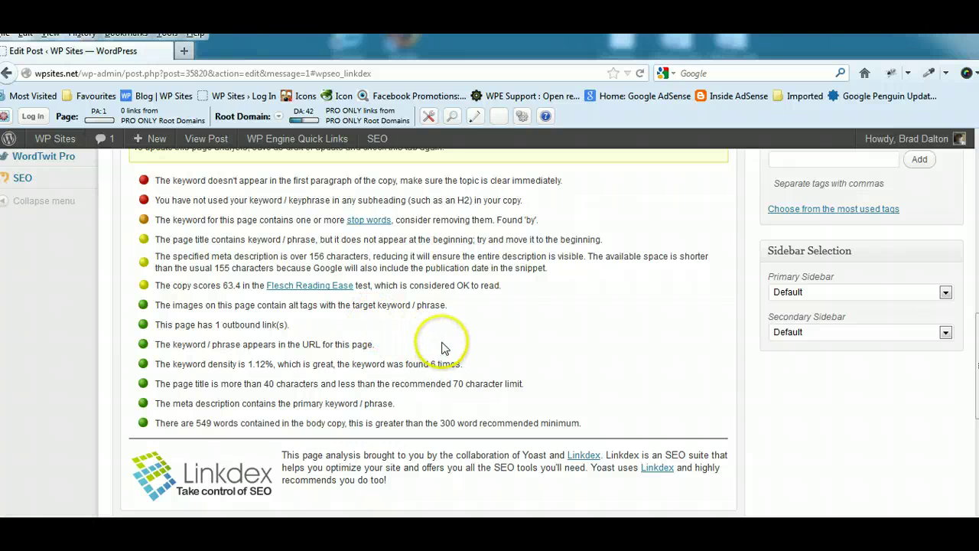
pyautogui.moveTo(450, 306); pyautogui.dragTo(163, 314)
pyautogui.click(314, 325)
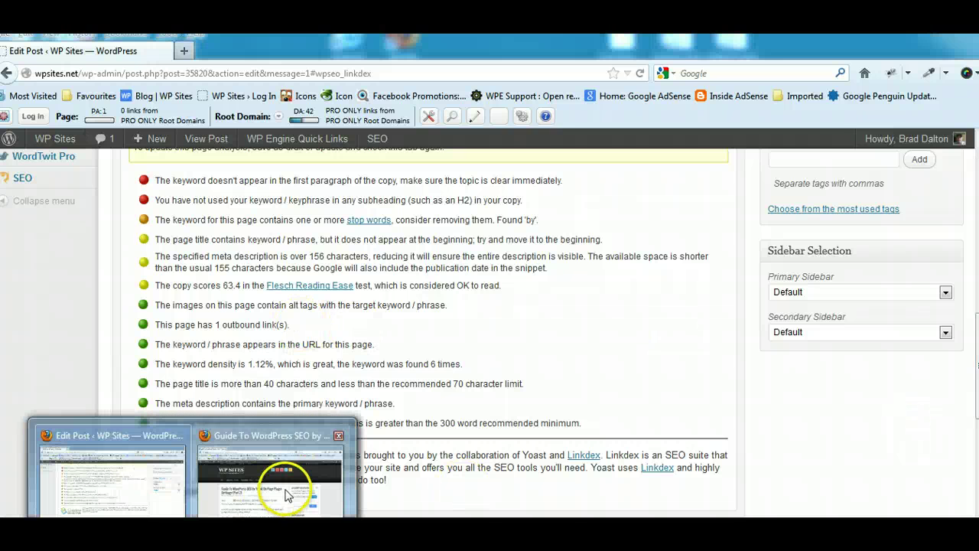
# Step: Switch to the browser window with the published post and look through its text, links and images
pyautogui.click(272, 459)
pyautogui.scroll(-5, 490, 329)
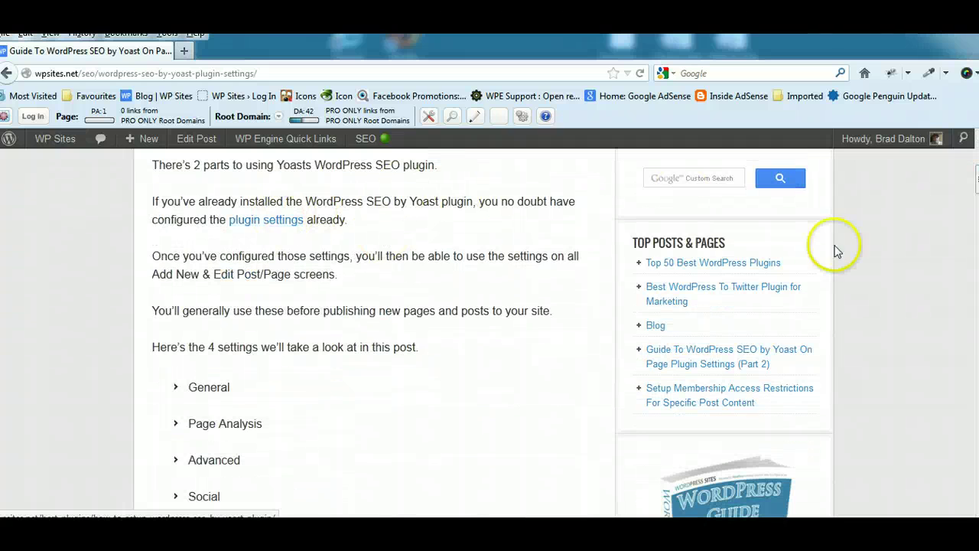
pyautogui.scroll(-6, 976, 203)
pyautogui.scroll(-5, 977, 203)
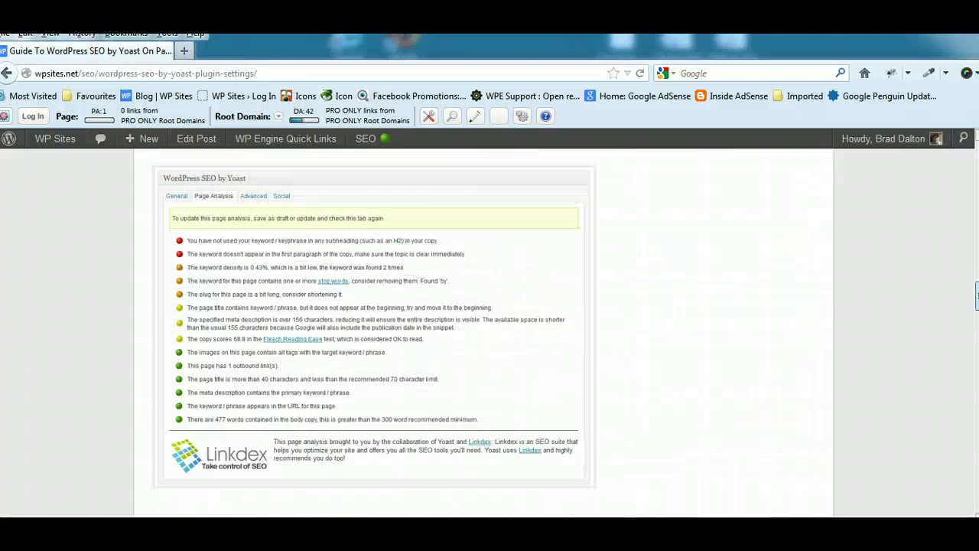
pyautogui.scroll(-10, 821, 373)
pyautogui.scroll(5, 821, 373)
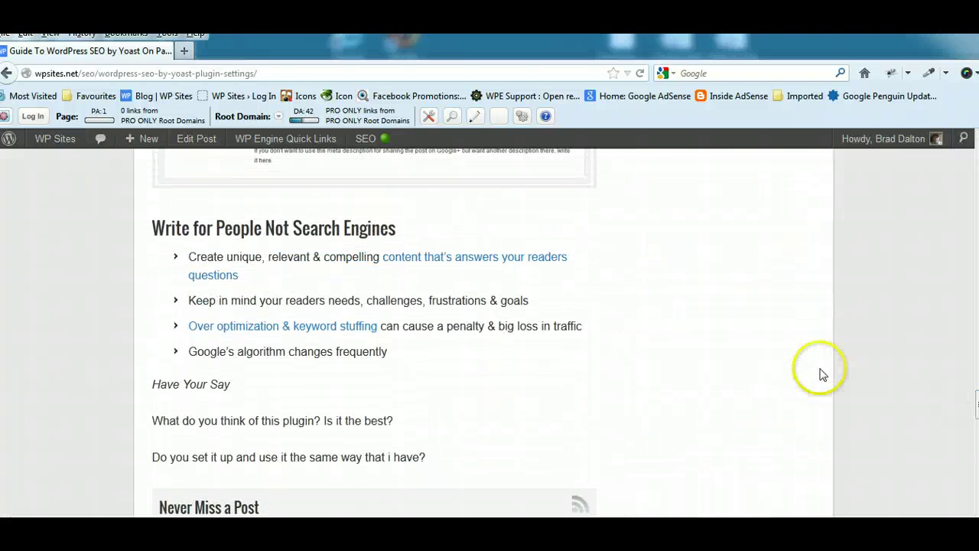
pyautogui.scroll(10, 791, 350)
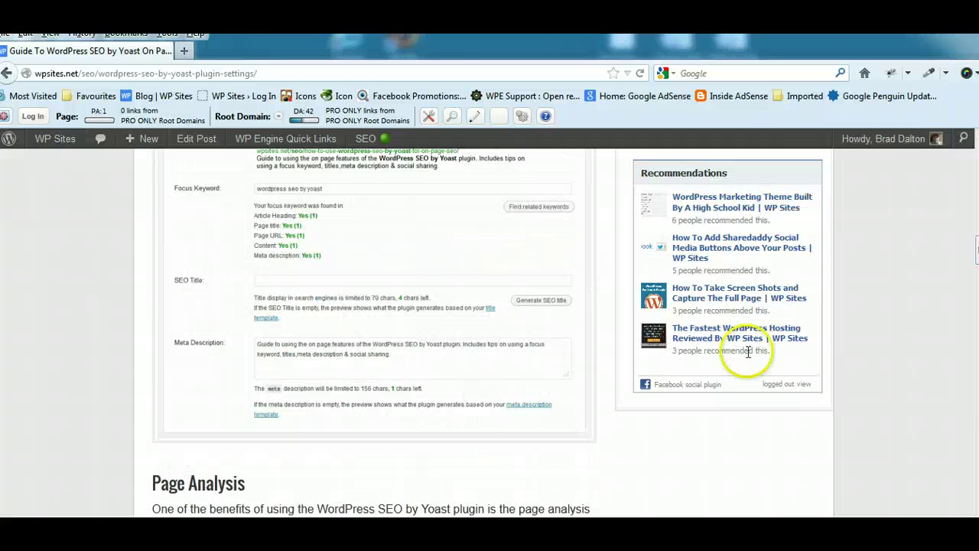
# Step: Return to the post editor window and review the Page Analysis checks on keyword density and page title length
pyautogui.moveTo(168, 505)
pyautogui.click(112, 482)
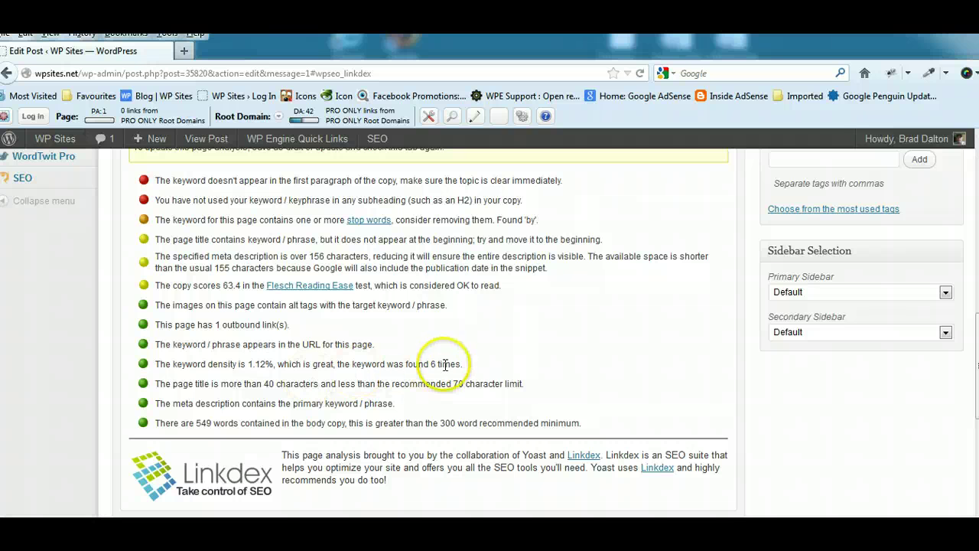
pyautogui.moveTo(470, 371); pyautogui.dragTo(214, 368)
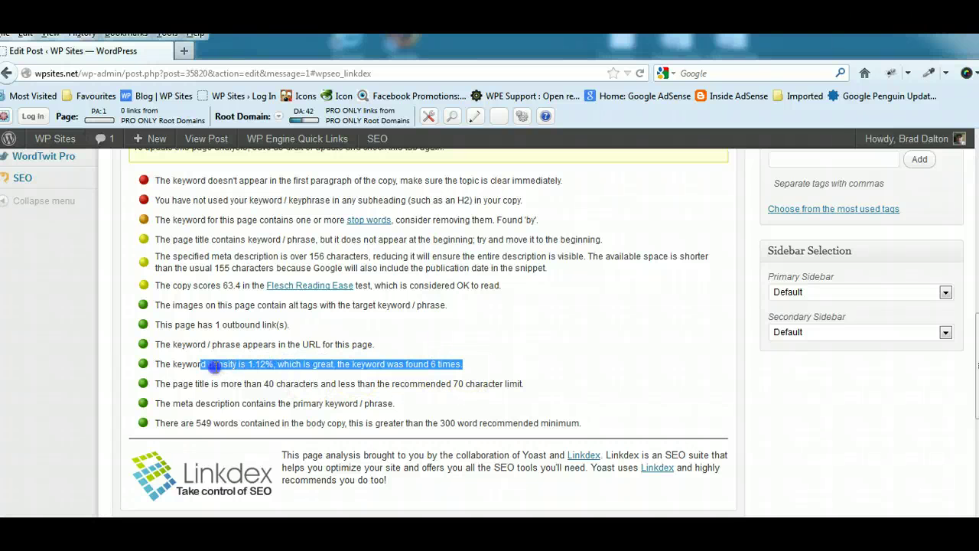
pyautogui.click(260, 364)
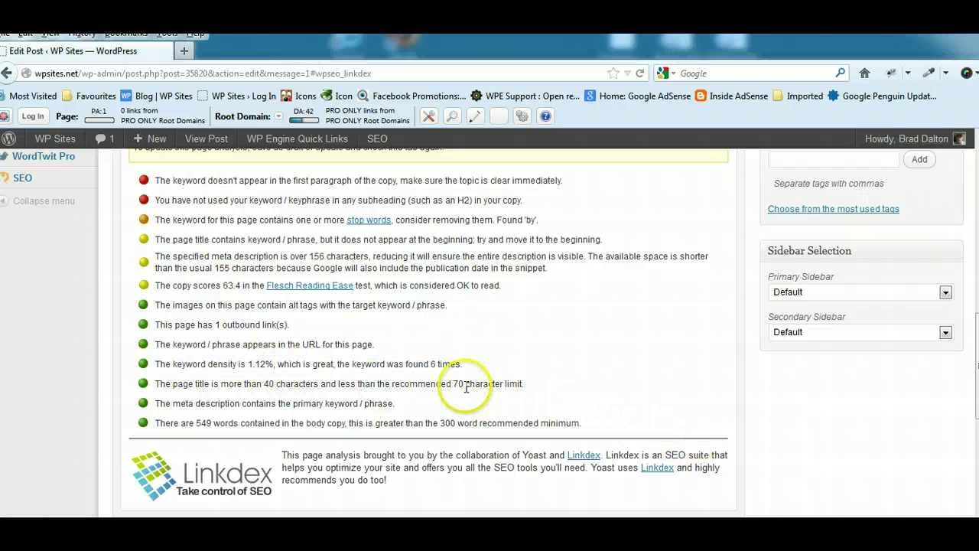
pyautogui.scroll(3, 490, 329)
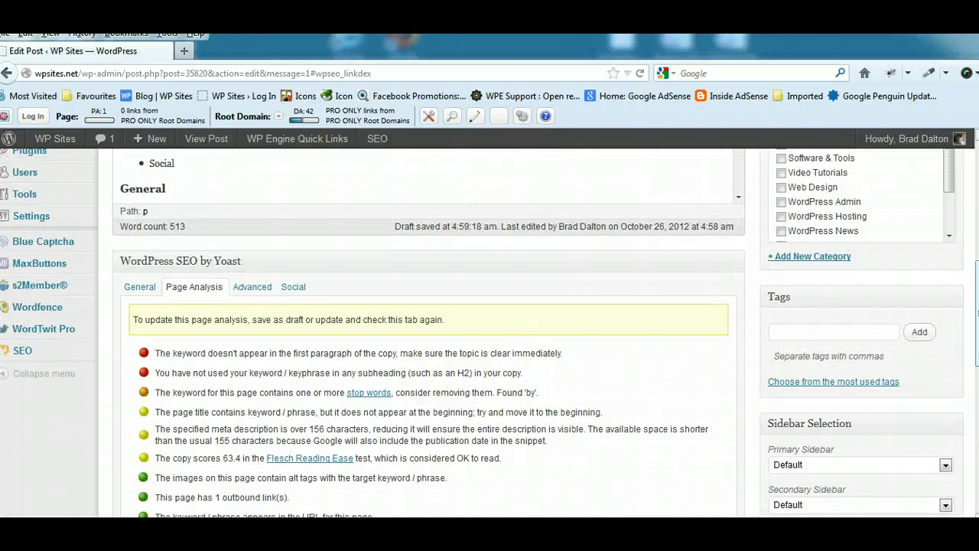
# Step: Review the remaining Page Analysis checks, including keyword density, page title length, body word count and Flesch Reading Ease
pyautogui.scroll(-5, 428, 329)
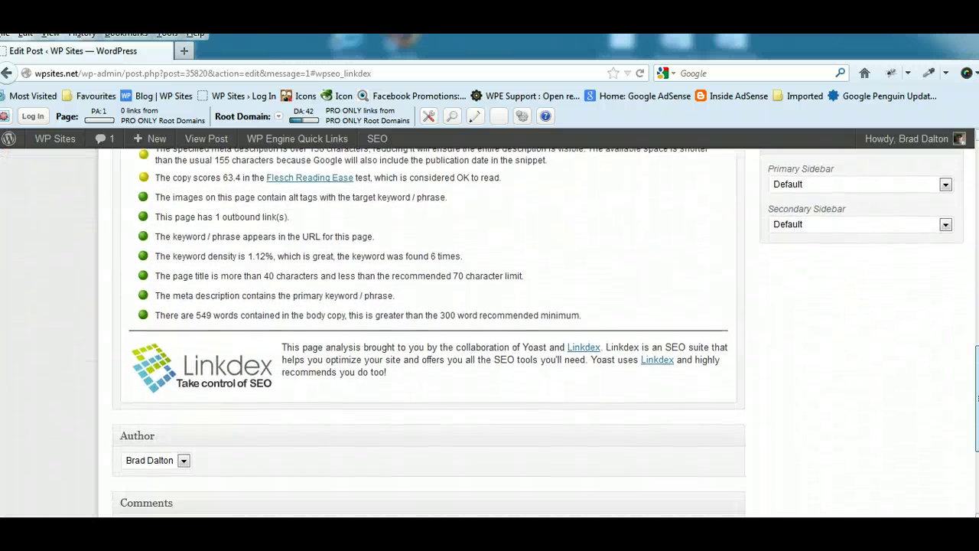
pyautogui.click(441, 253)
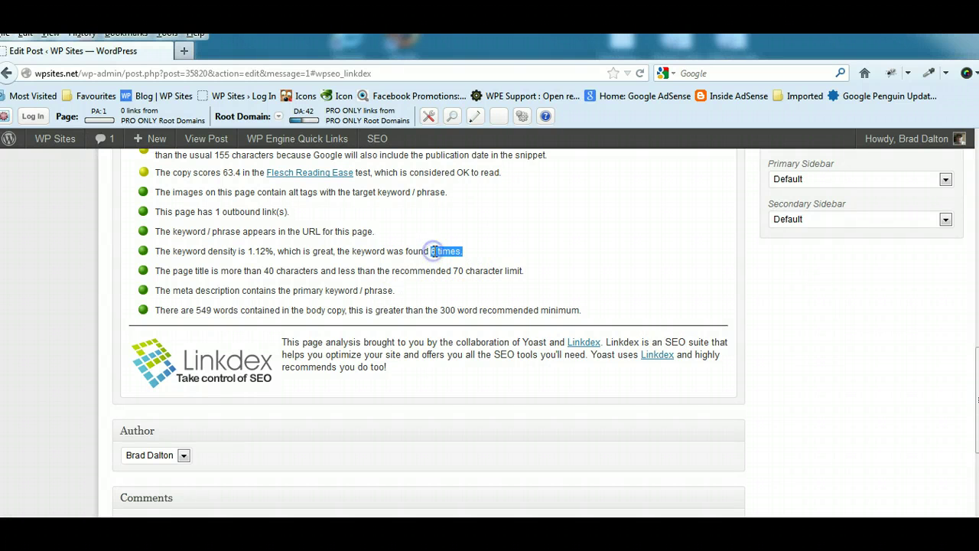
pyautogui.click(498, 254)
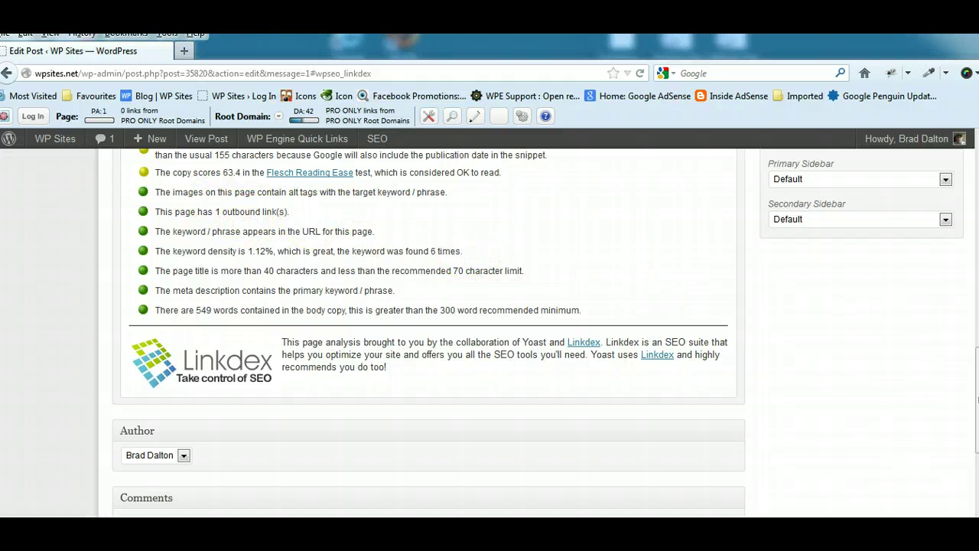
pyautogui.scroll(7, 448, 175)
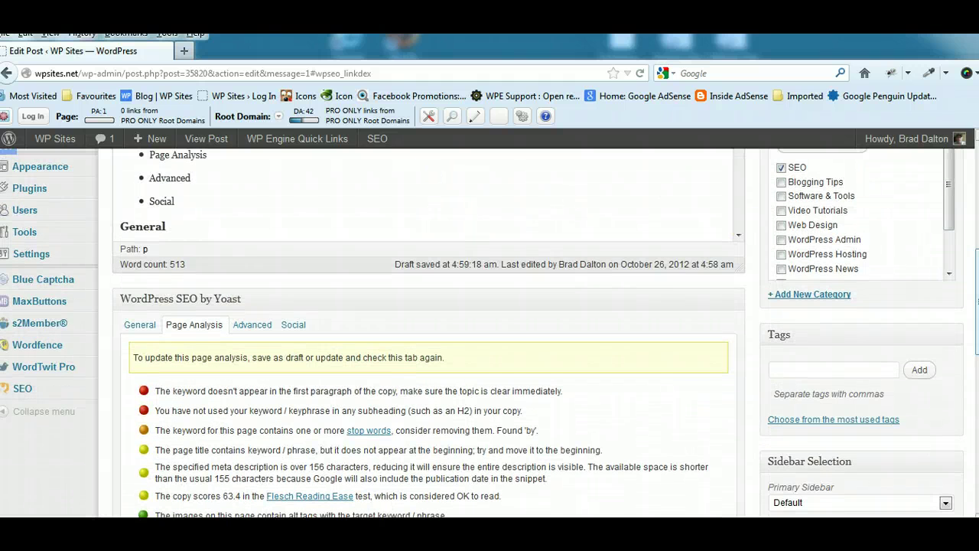
pyautogui.scroll(-5, 644, 212)
pyautogui.scroll(-3, 422, 300)
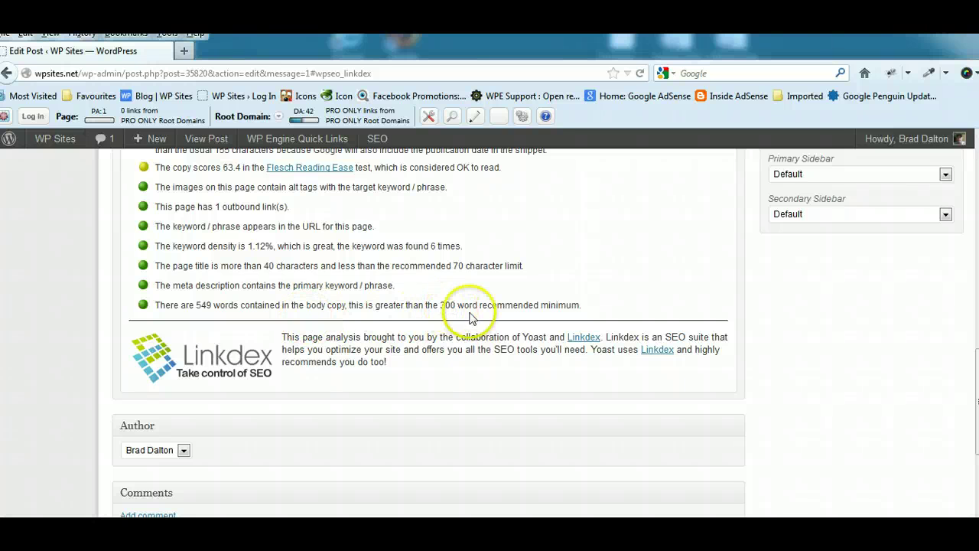
pyautogui.scroll(5, 453, 309)
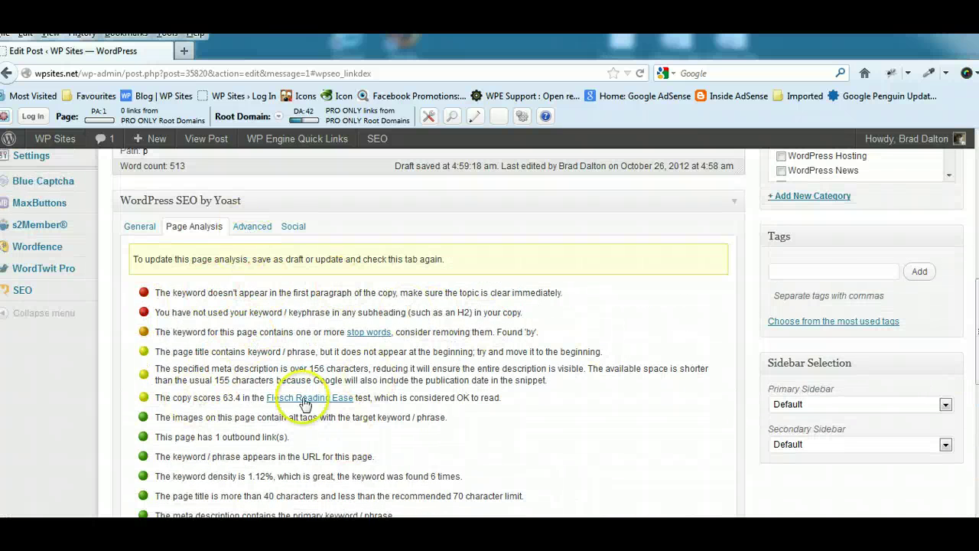
# Step: Open the post's Advanced SEO settings and look through the Meta Robots Index options without changing the selection
pyautogui.click(252, 228)
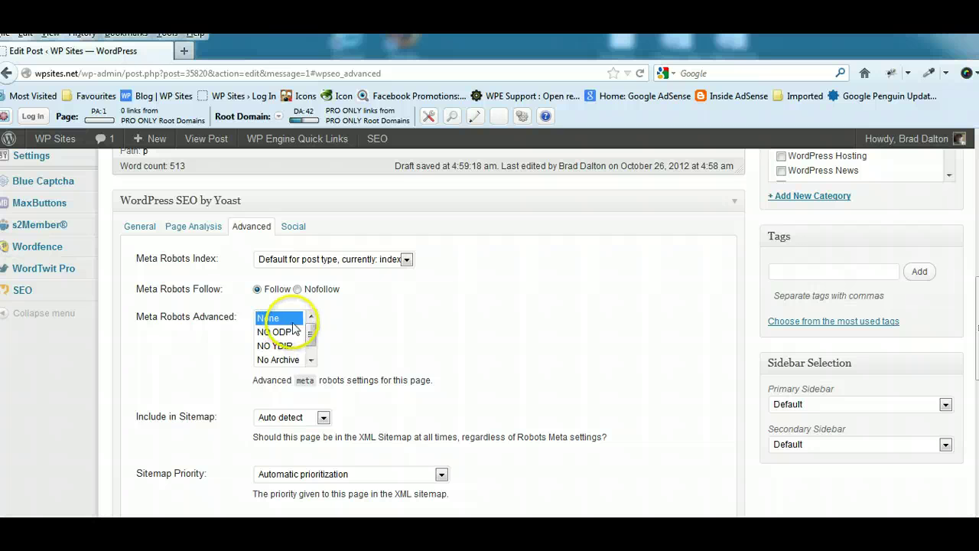
pyautogui.click(408, 260)
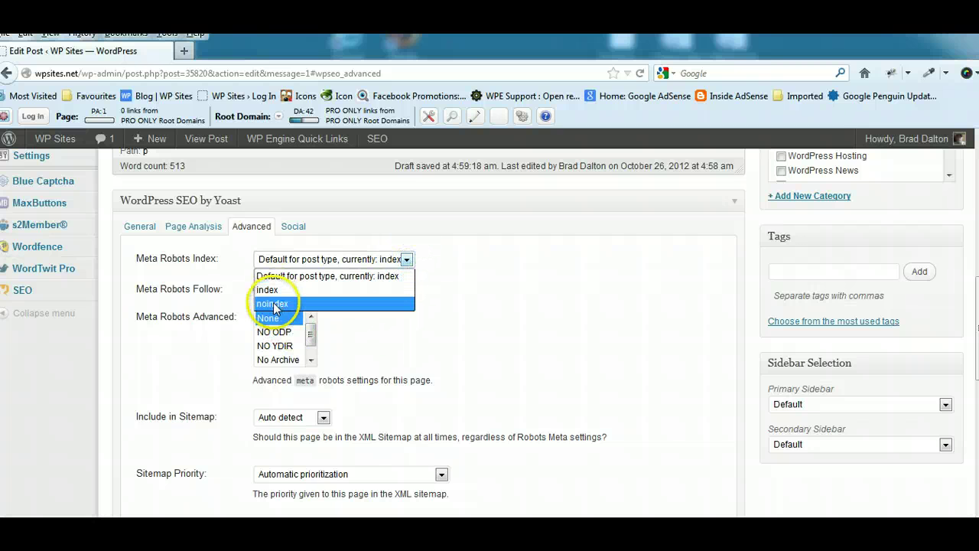
pyautogui.click(539, 302)
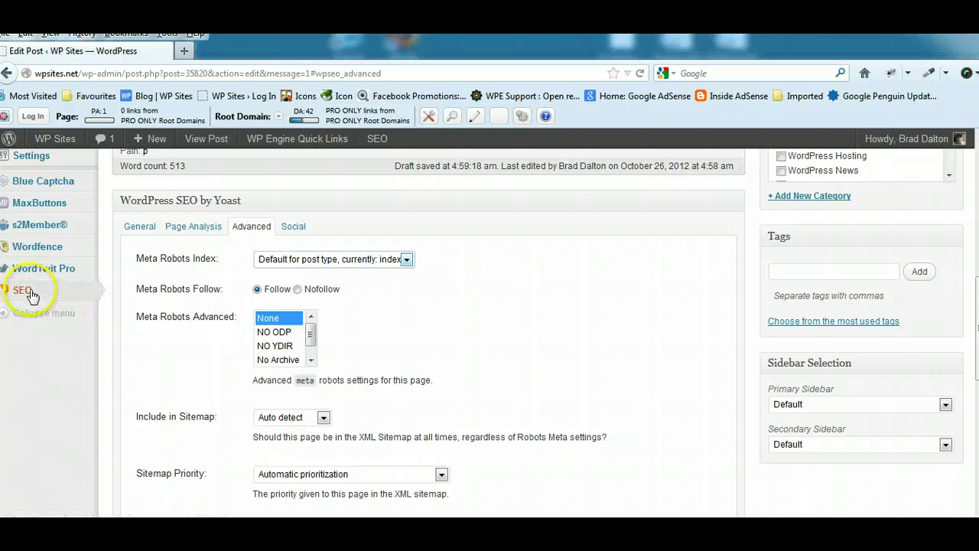
pyautogui.moveTo(80, 288)
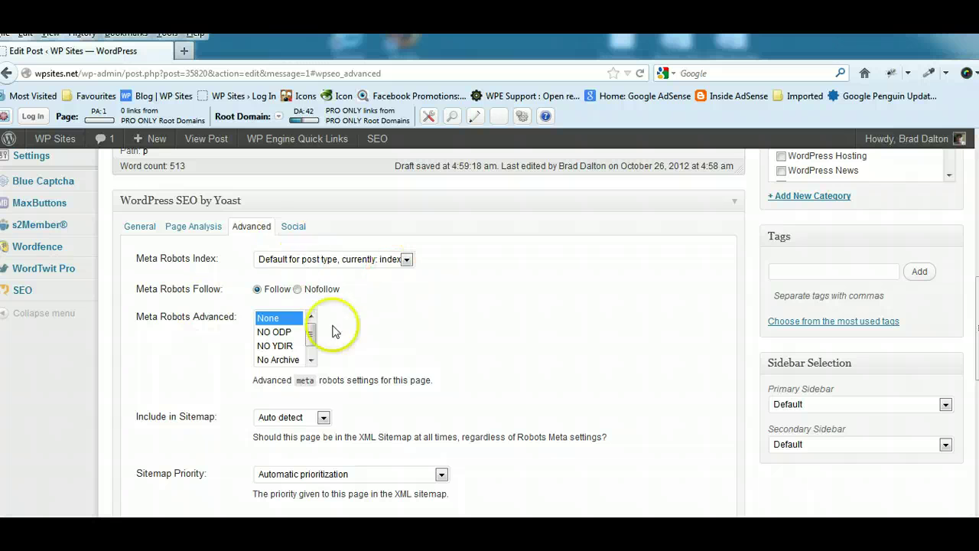
# Step: Review the Advanced sitemap, Canonical URL and 301 Redirect settings, placing the cursor in the 301 Redirect field
pyautogui.moveTo(977, 329); pyautogui.dragTo(977, 343)
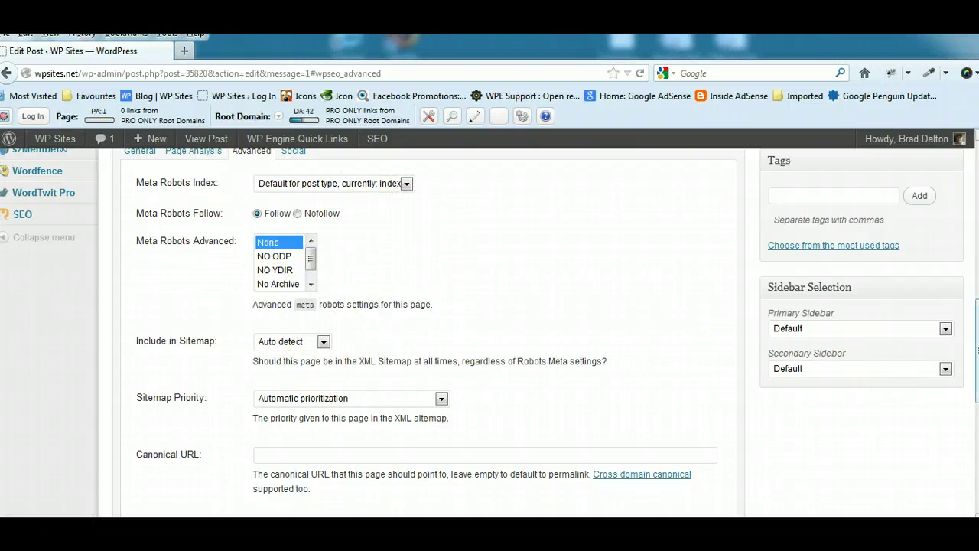
pyautogui.moveTo(977, 350); pyautogui.dragTo(977, 413)
pyautogui.click(271, 313)
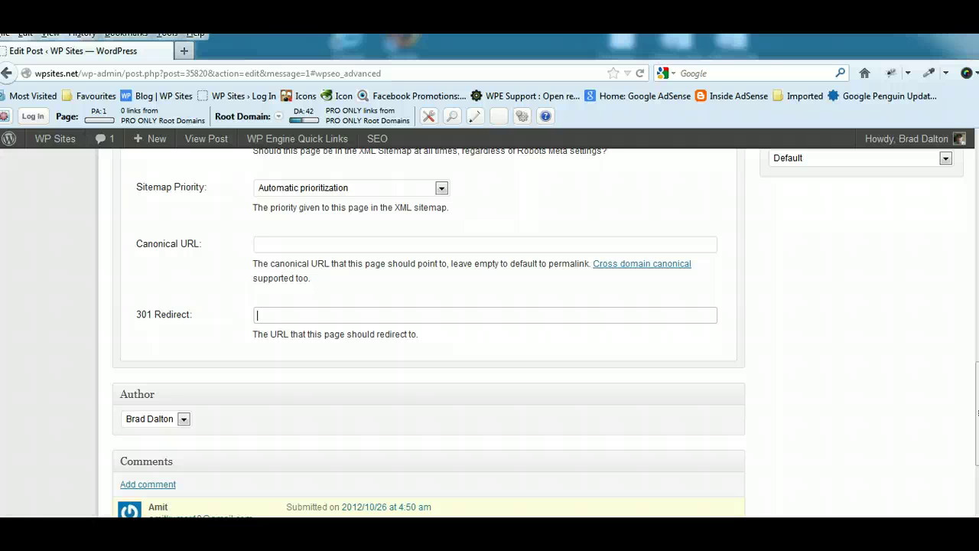
# Step: Go back to the post title and examine the phrase "WordPress SEO by Yoast" in it
pyautogui.scroll(15, 428, 333)
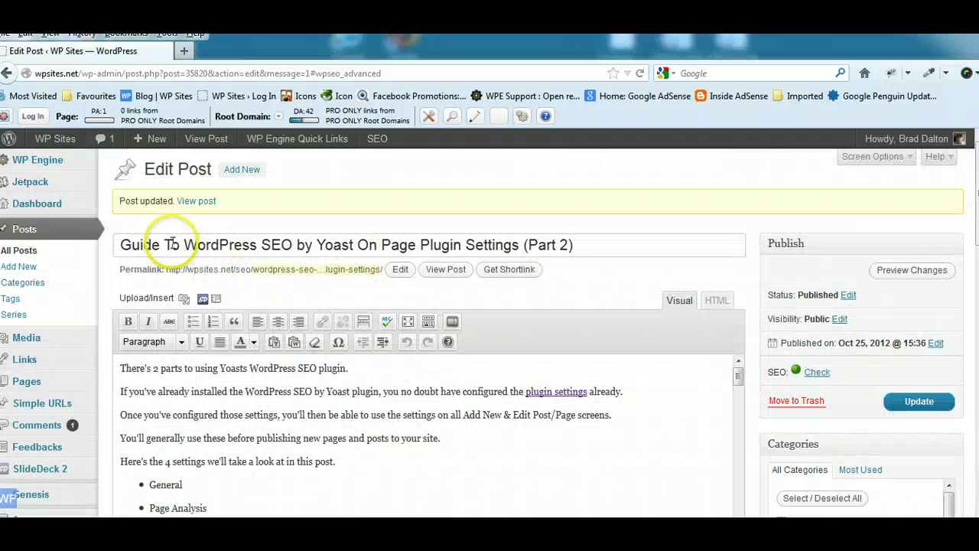
pyautogui.moveTo(195, 245); pyautogui.dragTo(363, 246)
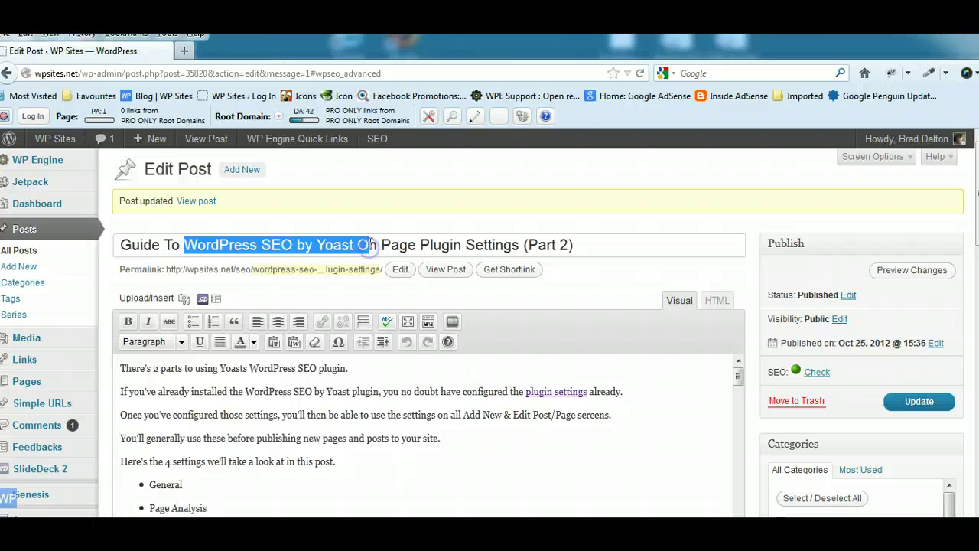
pyautogui.click(365, 203)
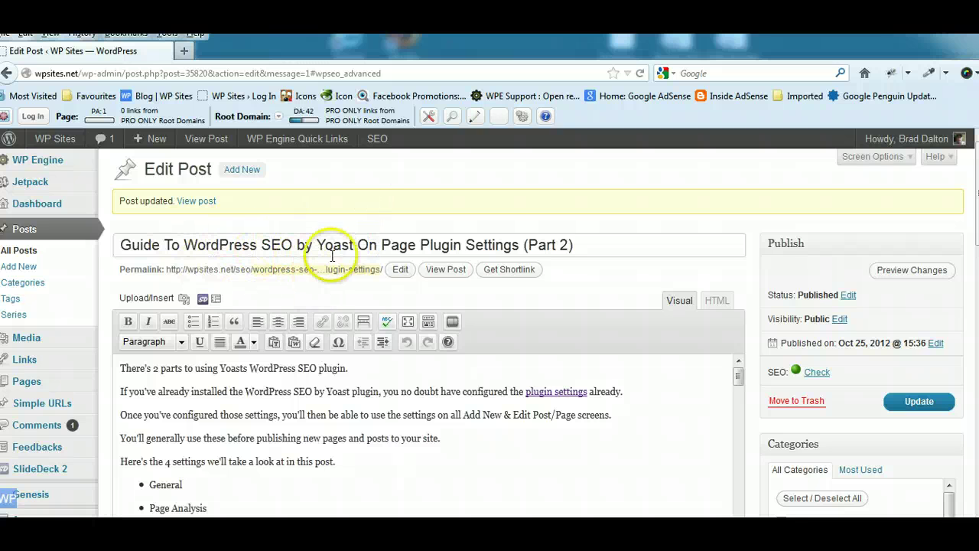
# Step: Return to the Advanced SEO settings and examine the 301 Redirect field and the options above it
pyautogui.scroll(-14, 428, 333)
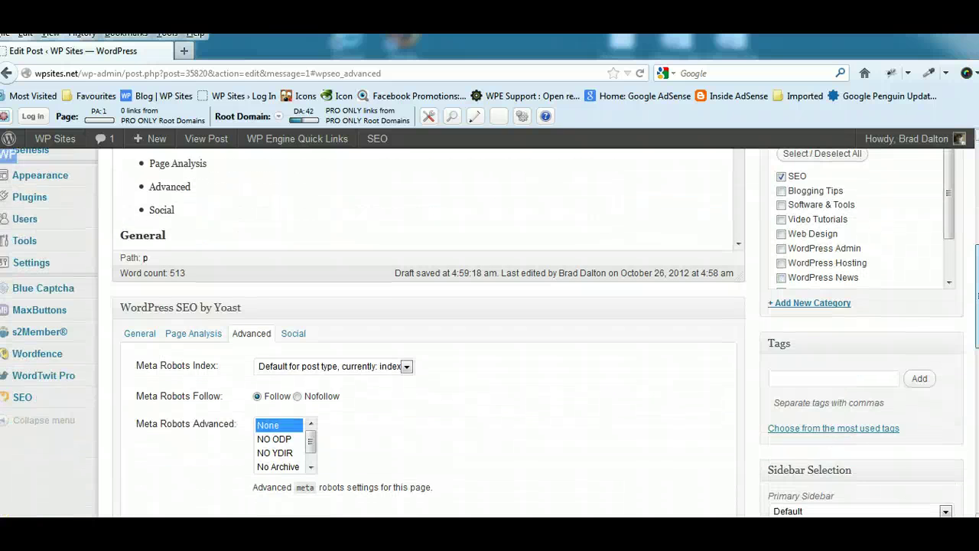
pyautogui.scroll(-4, 319, 315)
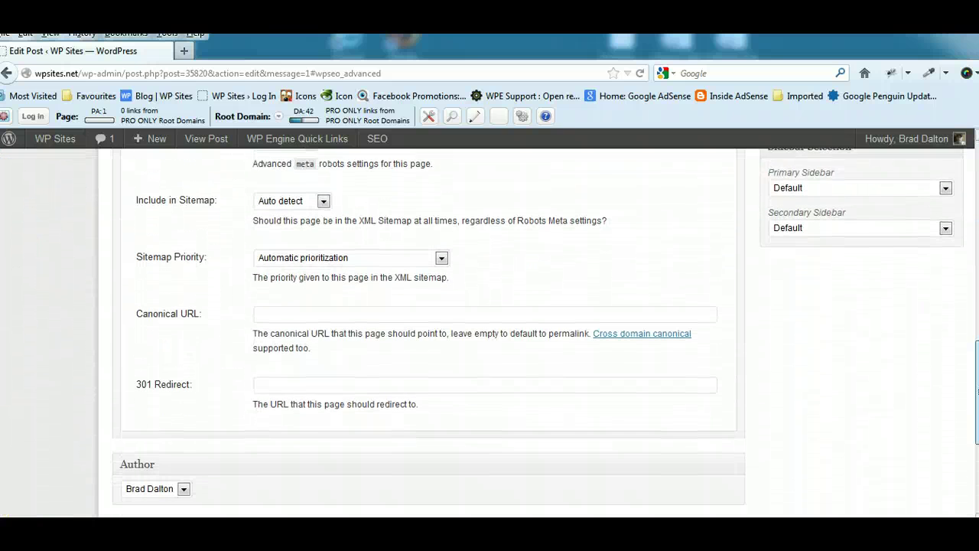
pyautogui.click(273, 342)
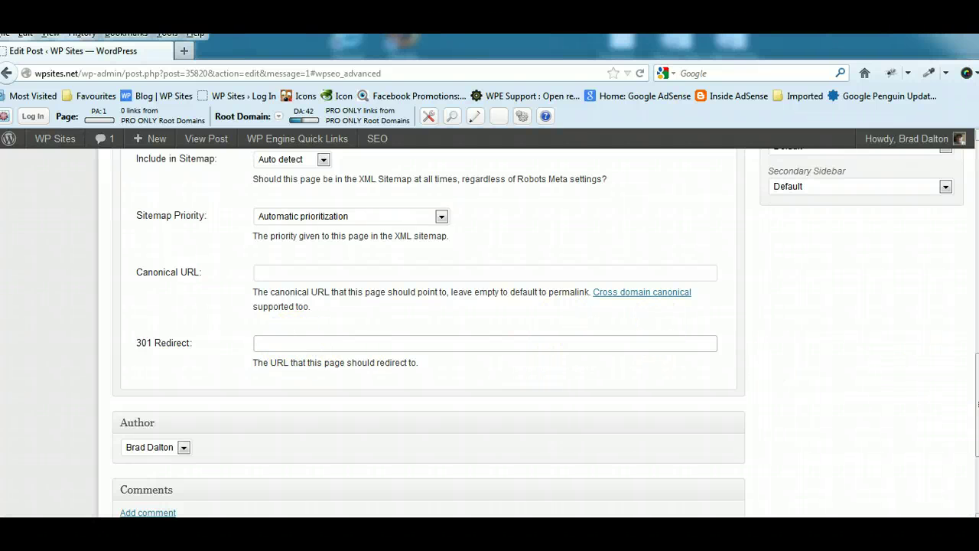
pyautogui.scroll(-2, 428, 329)
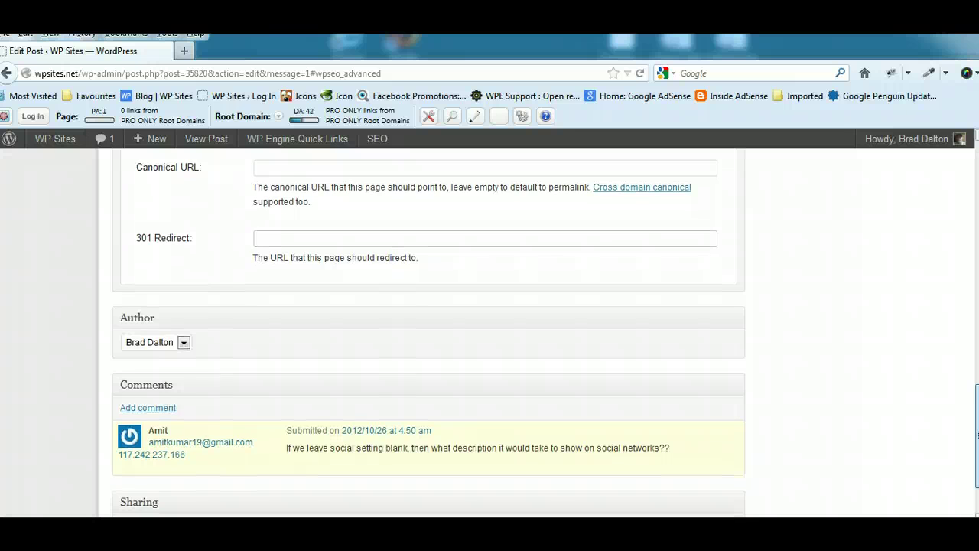
pyautogui.scroll(1, 428, 329)
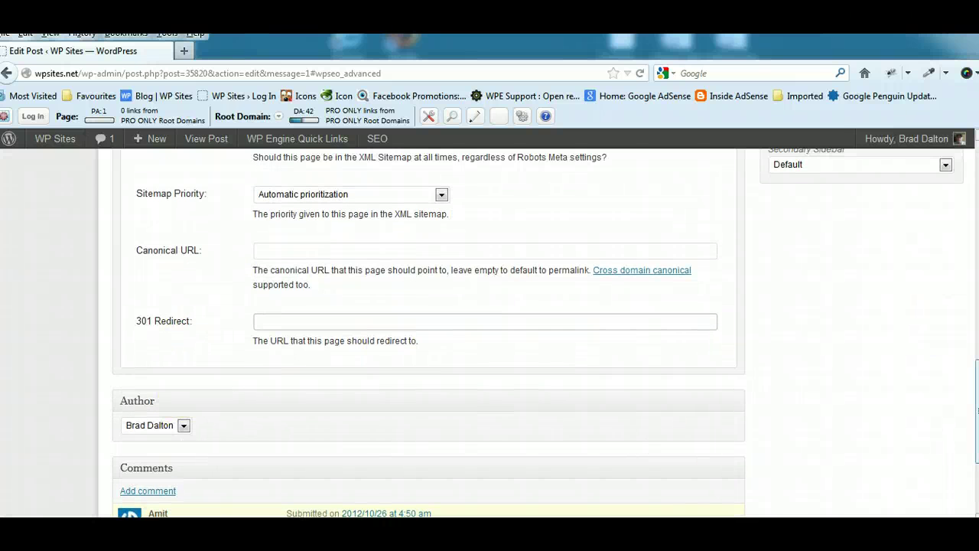
pyautogui.scroll(2, 949, 322)
pyautogui.scroll(8, 489, 332)
pyautogui.scroll(-3, 489, 332)
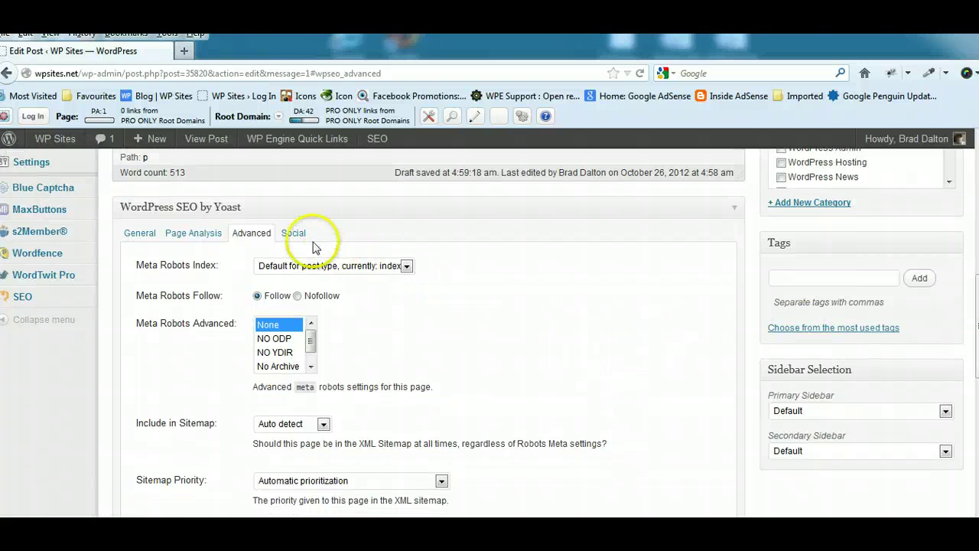
# Step: Review the Social settings' Facebook and Google+ description fields, checking back briefly with the Page Analysis
pyautogui.click(295, 234)
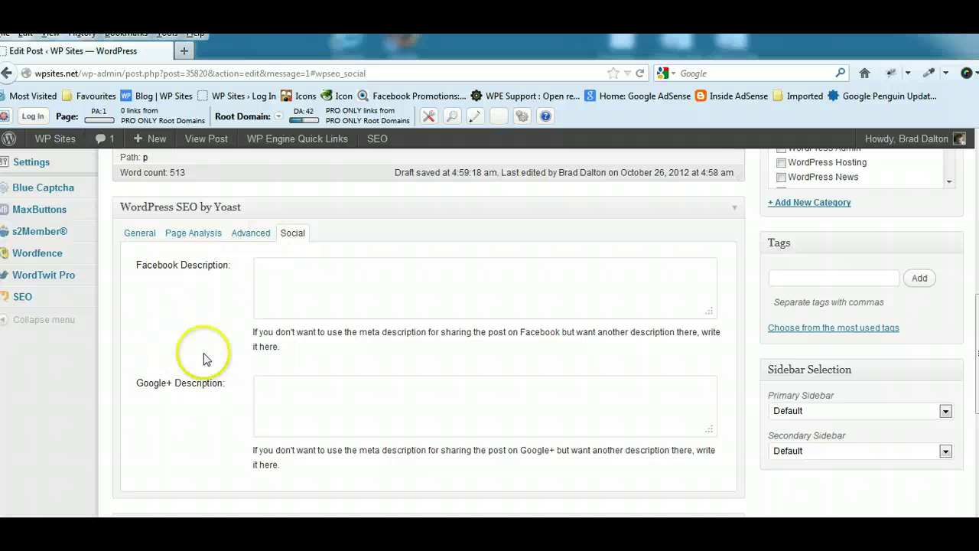
pyautogui.click(194, 233)
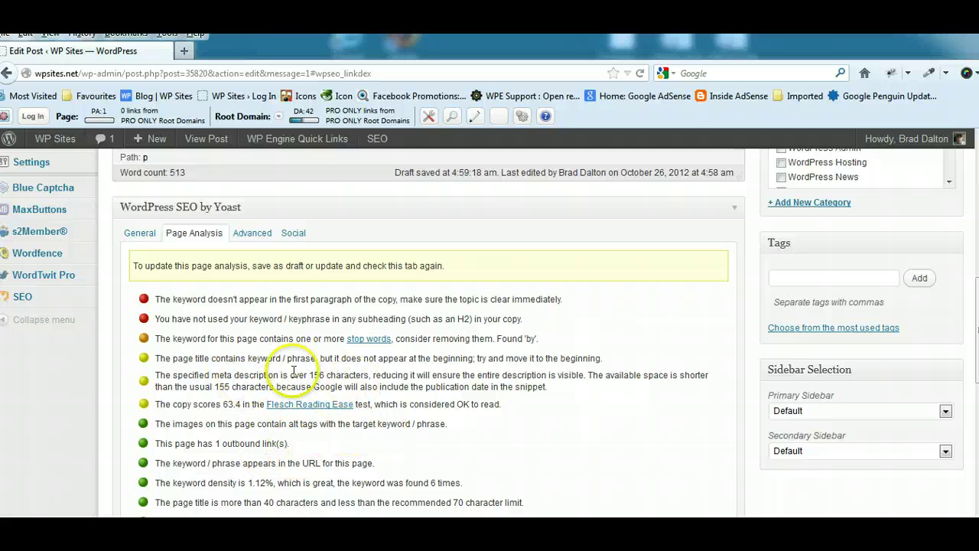
pyautogui.click(293, 233)
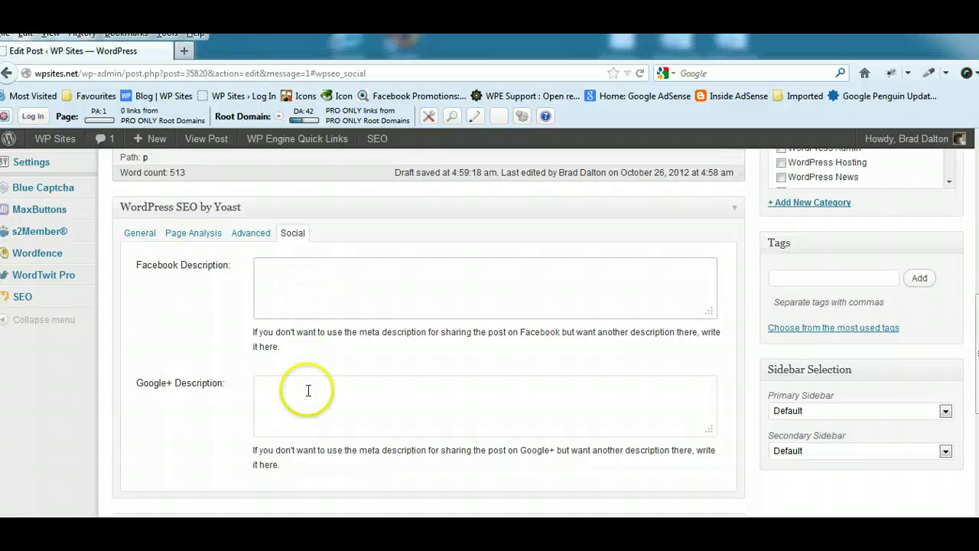
pyautogui.click(299, 262)
# Step: Open the General SEO settings and examine the Meta Description text and the Snippet Preview
pyautogui.click(140, 232)
pyautogui.scroll(-5, 428, 329)
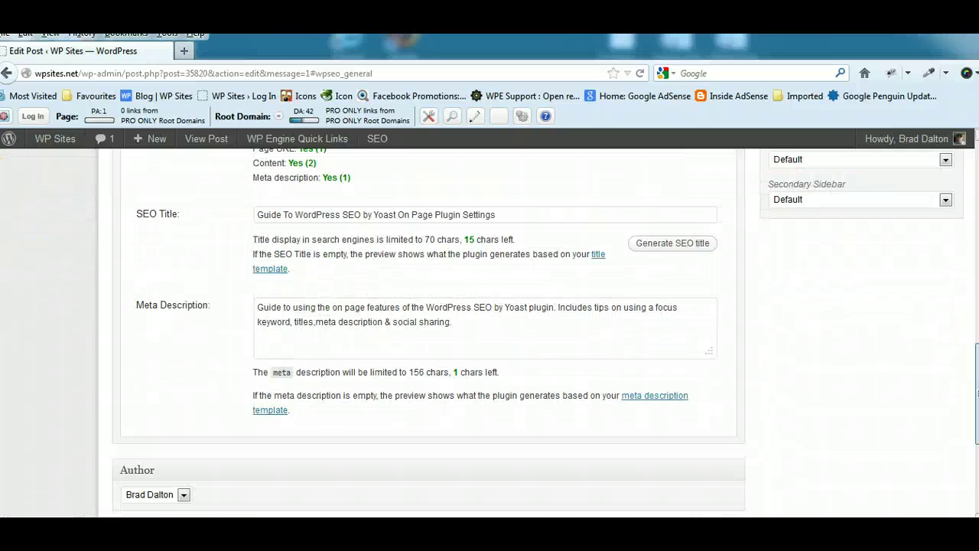
pyautogui.click(463, 317)
pyautogui.moveTo(462, 317); pyautogui.dragTo(306, 300)
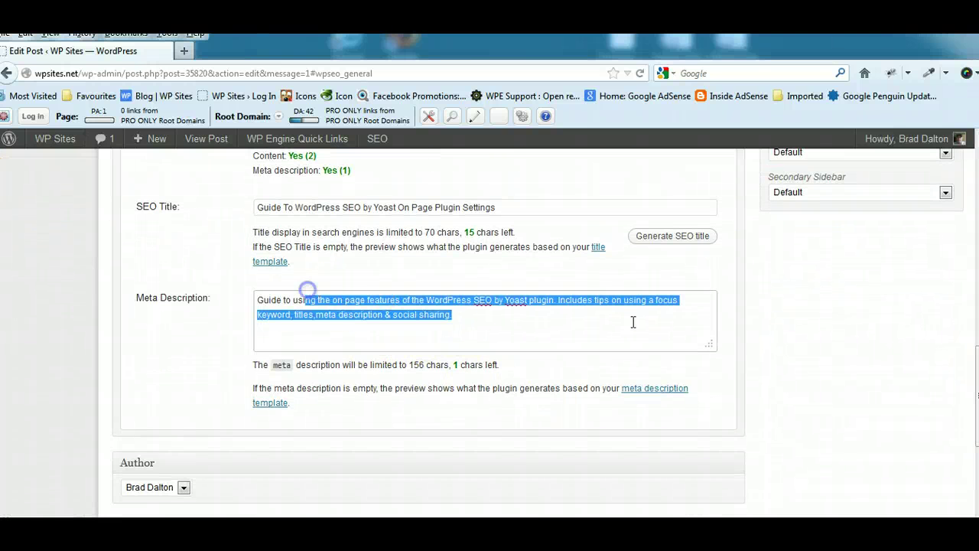
pyautogui.scroll(5, 535, 322)
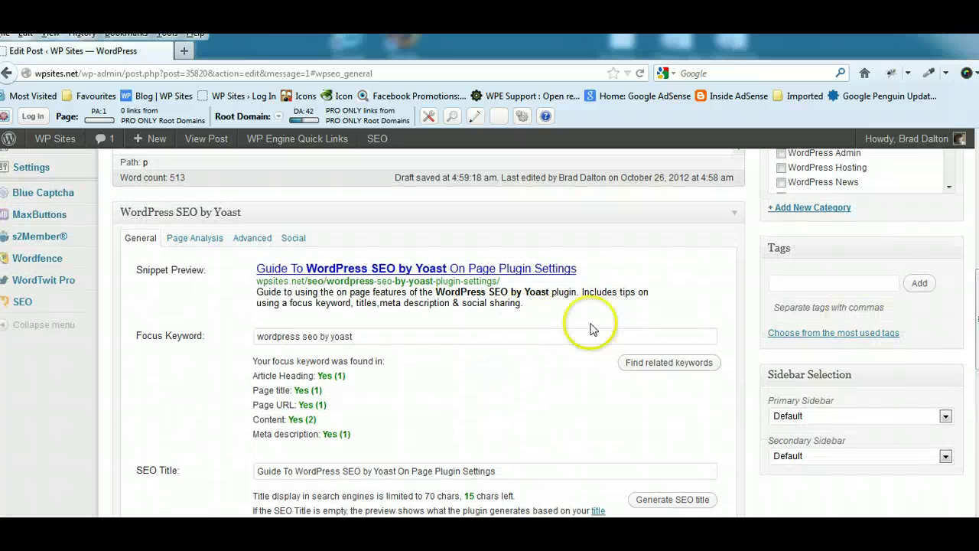
# Step: Return to the Social settings and inspect the empty Google+ and Facebook description fields
pyautogui.click(293, 238)
pyautogui.click(335, 398)
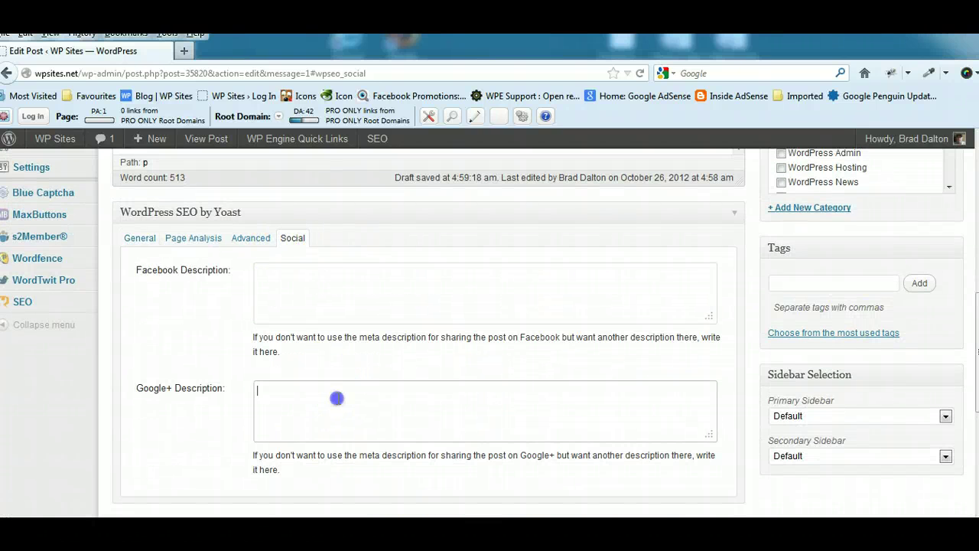
pyautogui.click(322, 279)
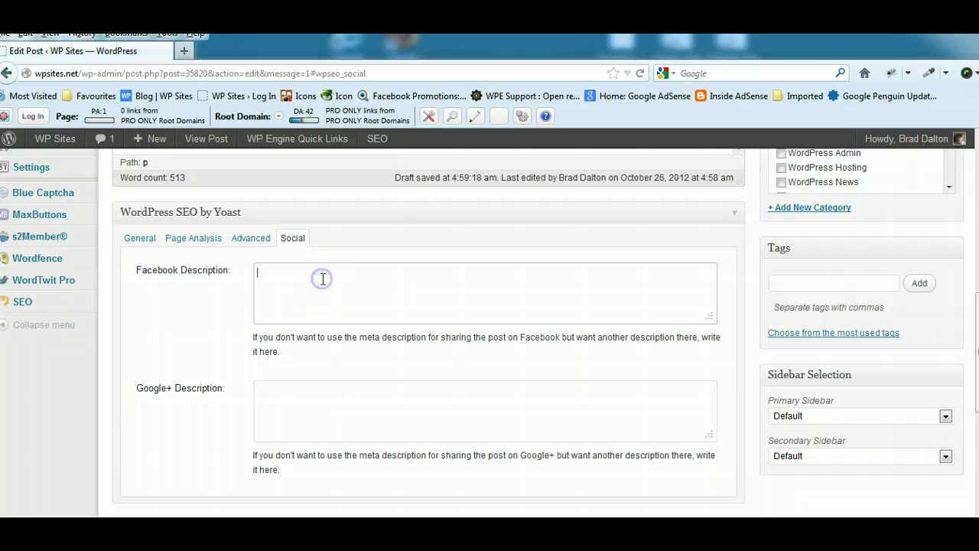
pyautogui.click(283, 402)
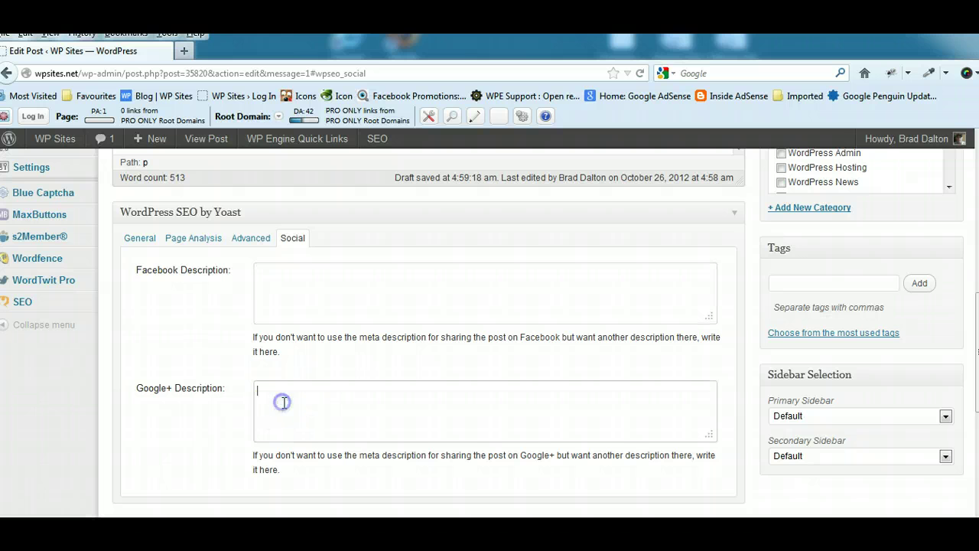
# Step: Recheck the Meta Description and its character limit in the General SEO settings
pyautogui.click(136, 238)
pyautogui.scroll(-5, 136, 238)
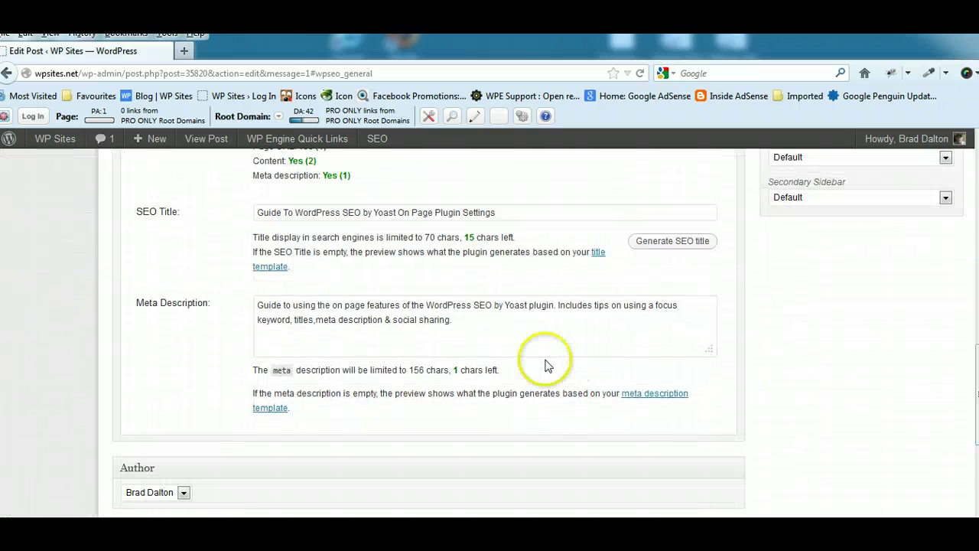
pyautogui.moveTo(549, 365); pyautogui.dragTo(219, 302)
pyautogui.click(486, 335)
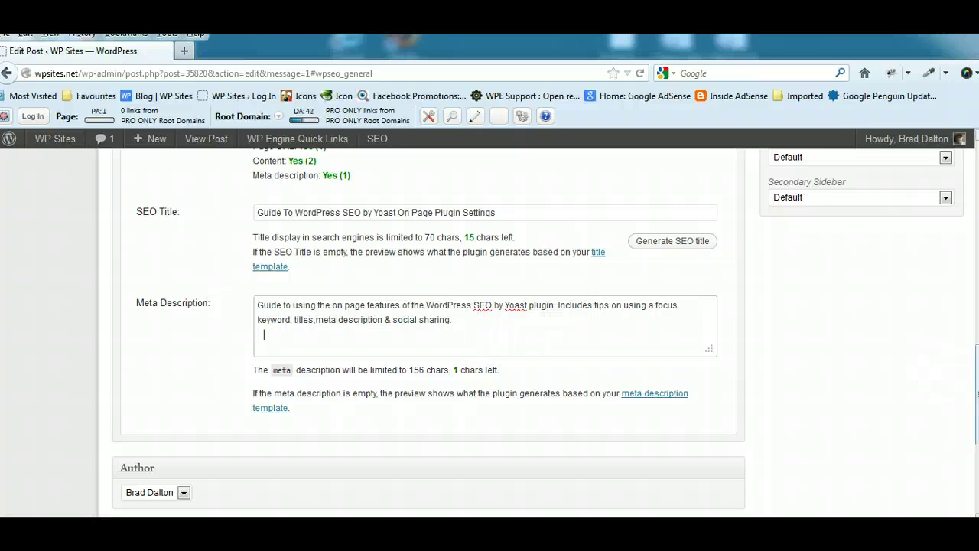
# Step: Reopen the Social settings, place the cursor in the Facebook Description field and read both fields' instructions
pyautogui.scroll(4, 487, 335)
pyautogui.click(294, 269)
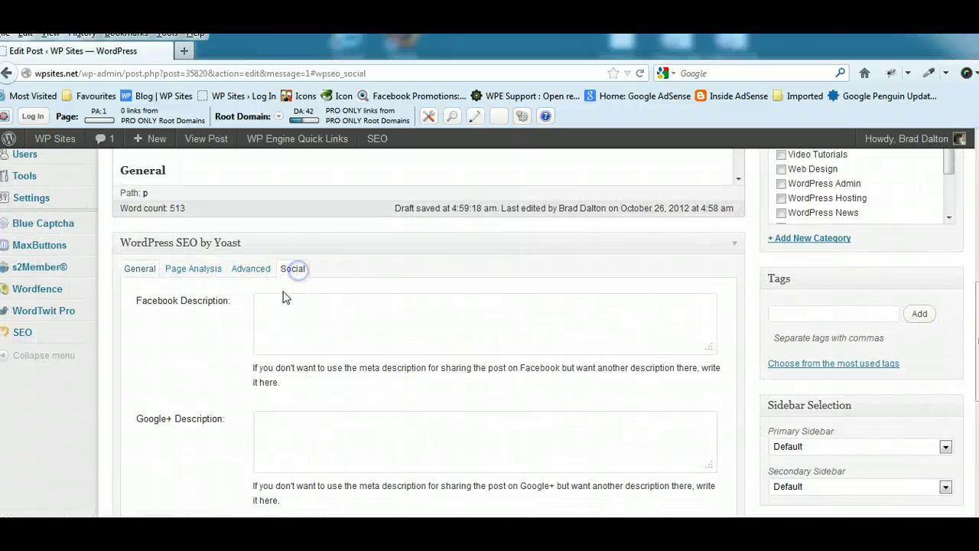
pyautogui.click(313, 332)
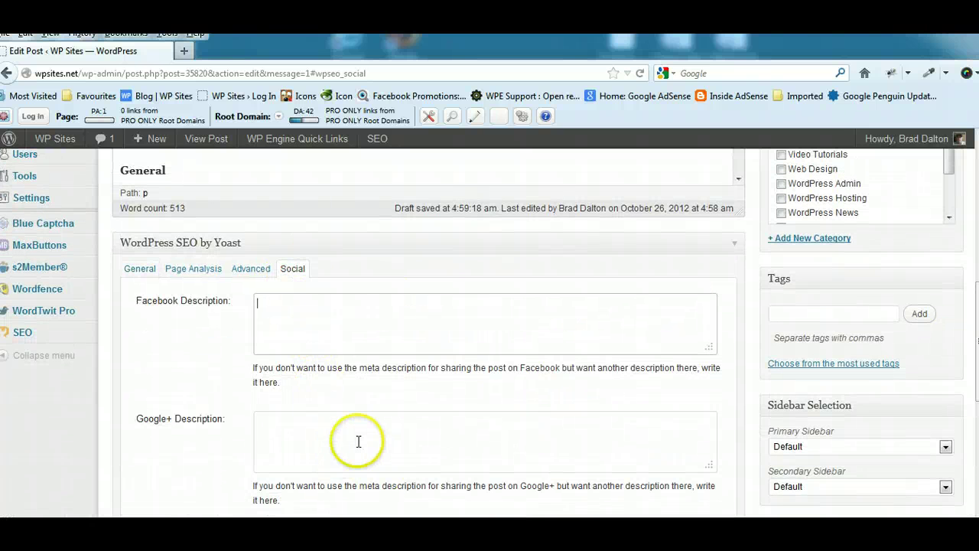
pyautogui.moveTo(976, 346)
pyautogui.mouseDown()
pyautogui.moveTo(976, 279)
pyautogui.moveTo(976, 352)
pyautogui.mouseUp()
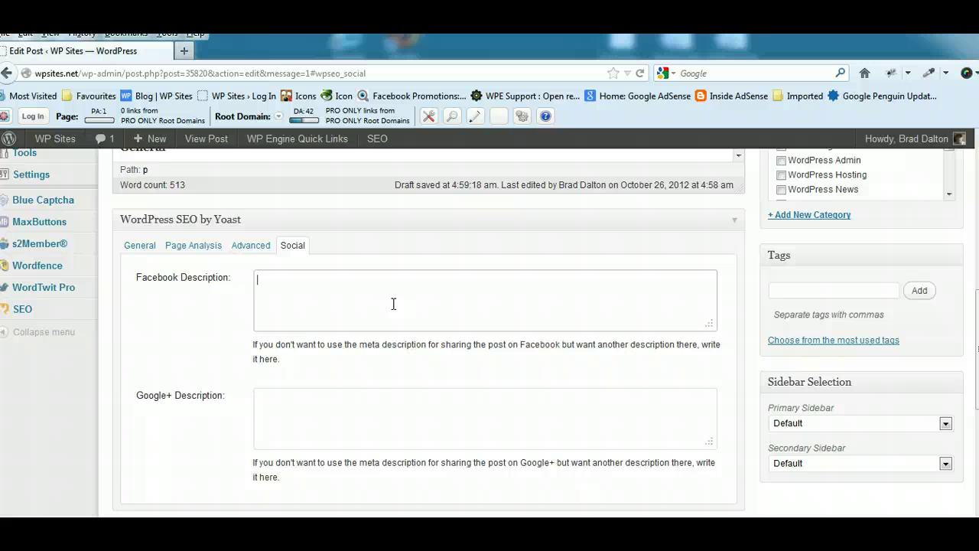
# Step: Check the Facebook and Google+ Description fields against the Meta Description text in the General SEO settings
pyautogui.click(310, 282)
pyautogui.click(367, 422)
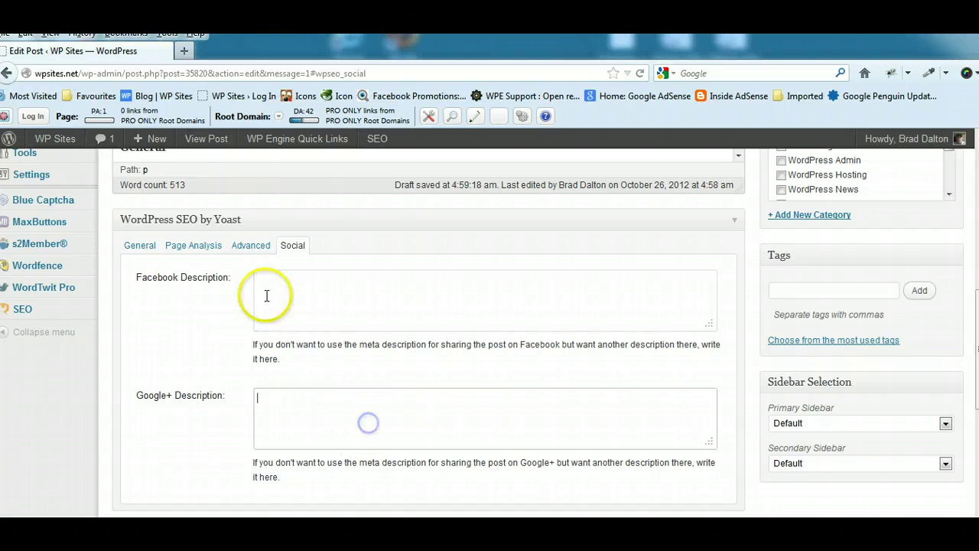
pyautogui.click(138, 243)
pyautogui.scroll(-3, 957, 338)
pyautogui.scroll(-4, 862, 400)
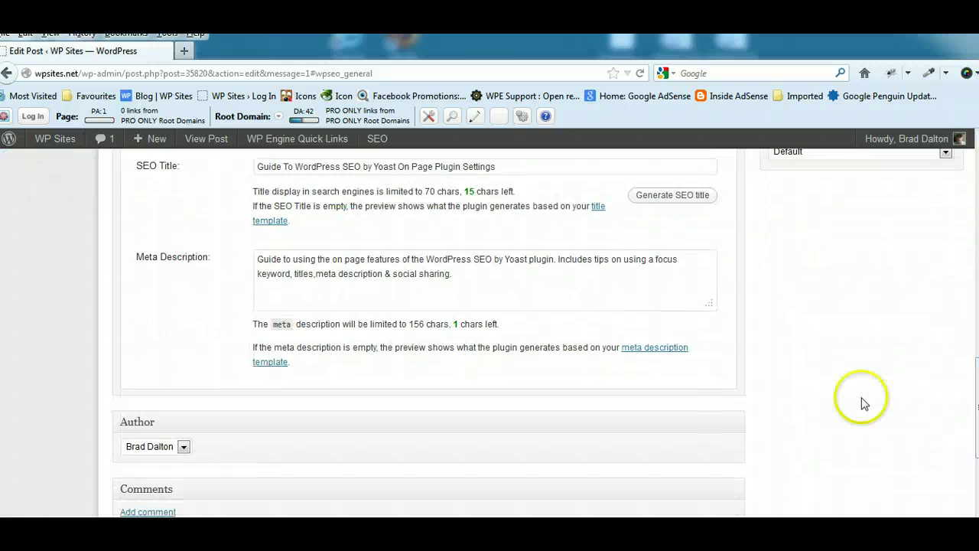
pyautogui.moveTo(500, 277); pyautogui.dragTo(245, 250)
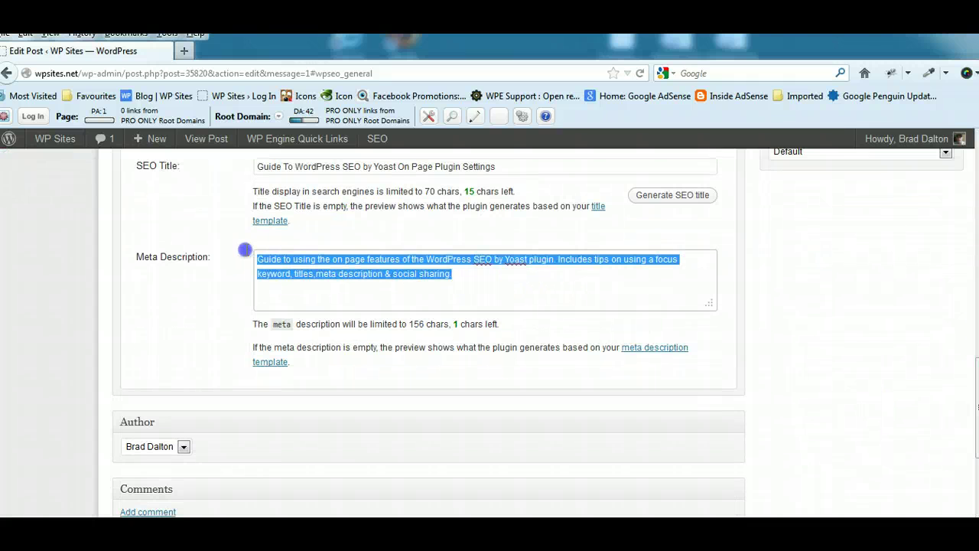
pyautogui.click(469, 279)
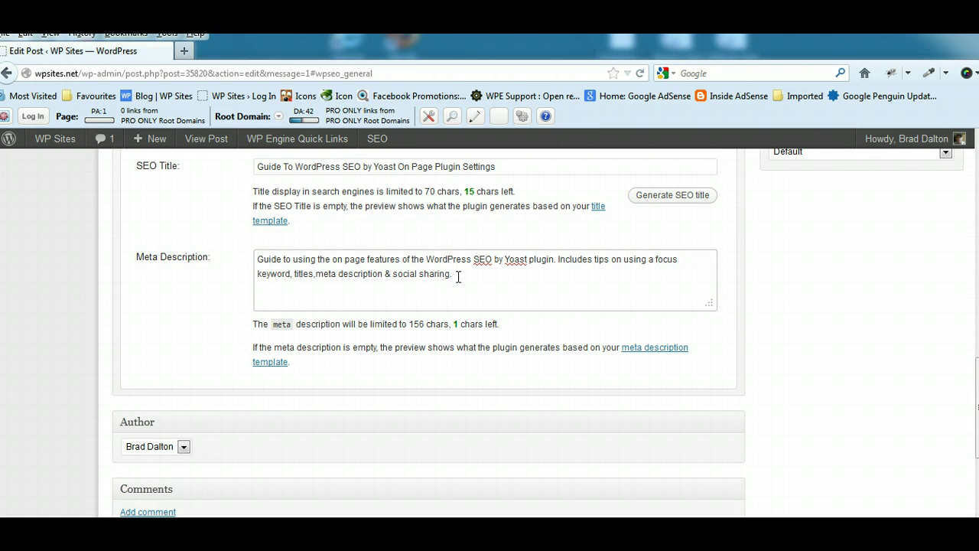
pyautogui.moveTo(410, 264); pyautogui.dragTo(260, 259)
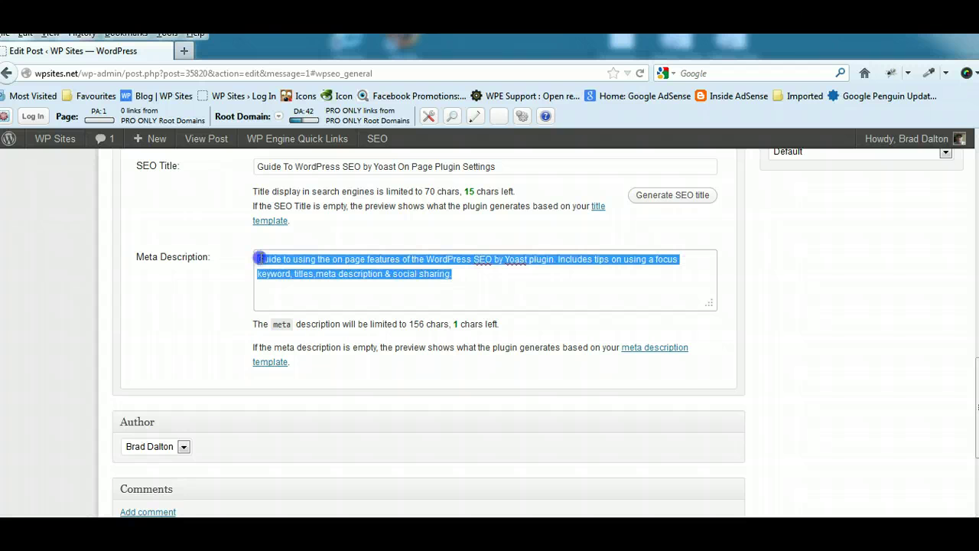
pyautogui.click(512, 275)
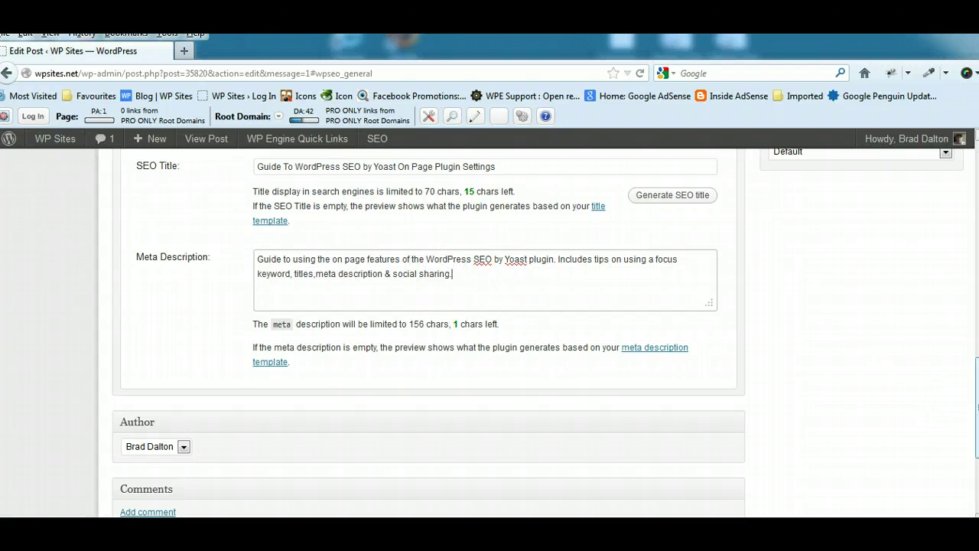
# Step: Compare the post's opening paragraphs with the description shown in the Snippet Preview
pyautogui.scroll(10, 433, 168)
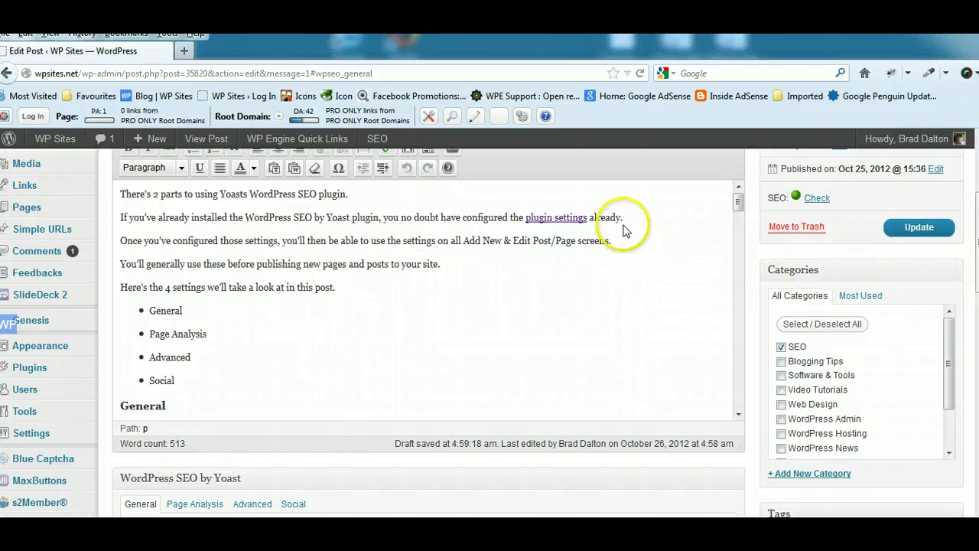
pyautogui.moveTo(623, 219); pyautogui.dragTo(207, 197)
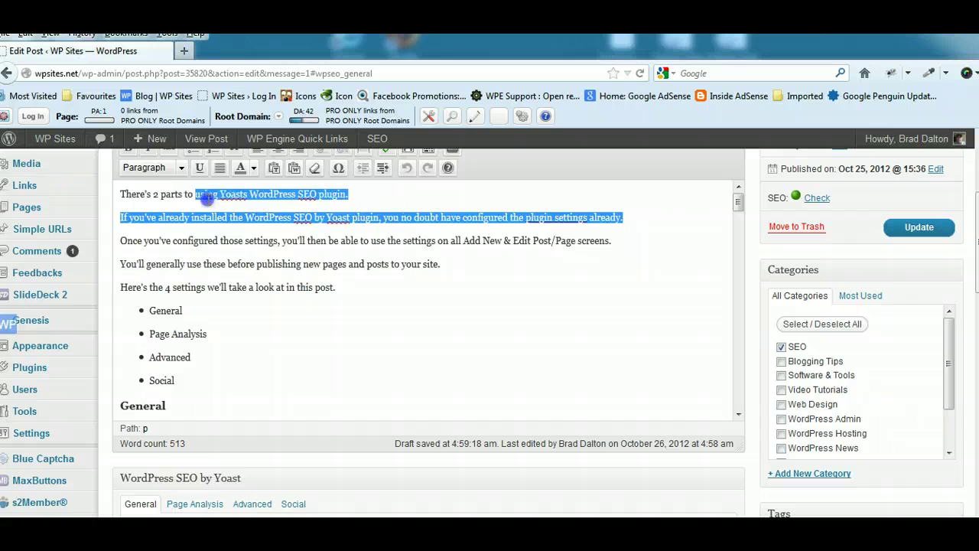
pyautogui.click(618, 328)
pyautogui.scroll(-10, 618, 329)
pyautogui.scroll(4, 618, 328)
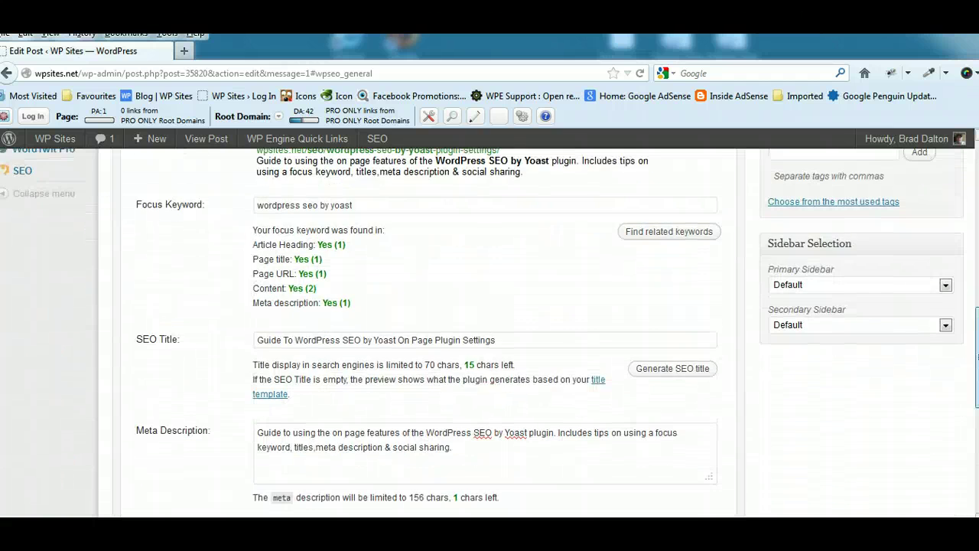
pyautogui.scroll(3, 650, 301)
pyautogui.moveTo(524, 318); pyautogui.dragTo(270, 309)
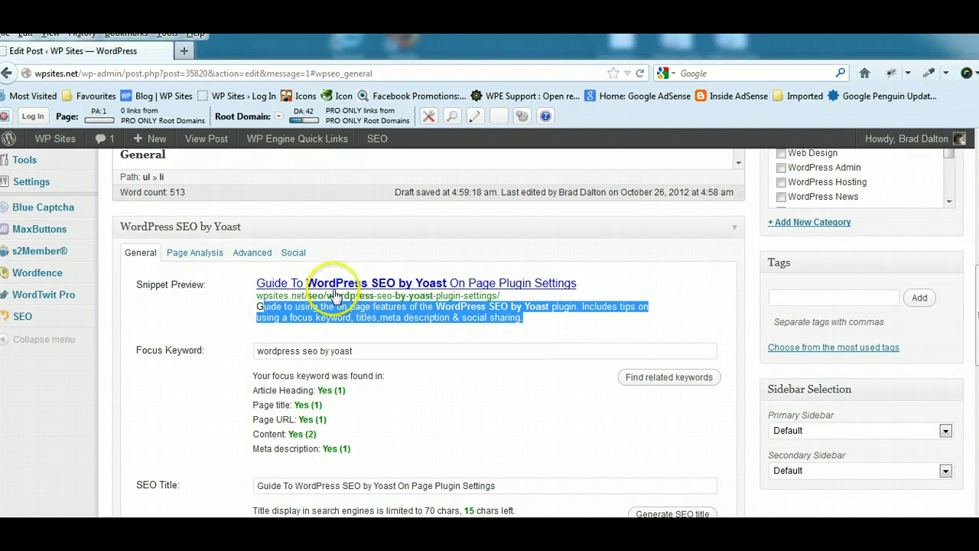
pyautogui.click(592, 334)
# Step: Copy the full post title "Guide To WordPress SEO by Yoast On Page Plugin Settings (Part 2)"
pyautogui.scroll(10, 429, 329)
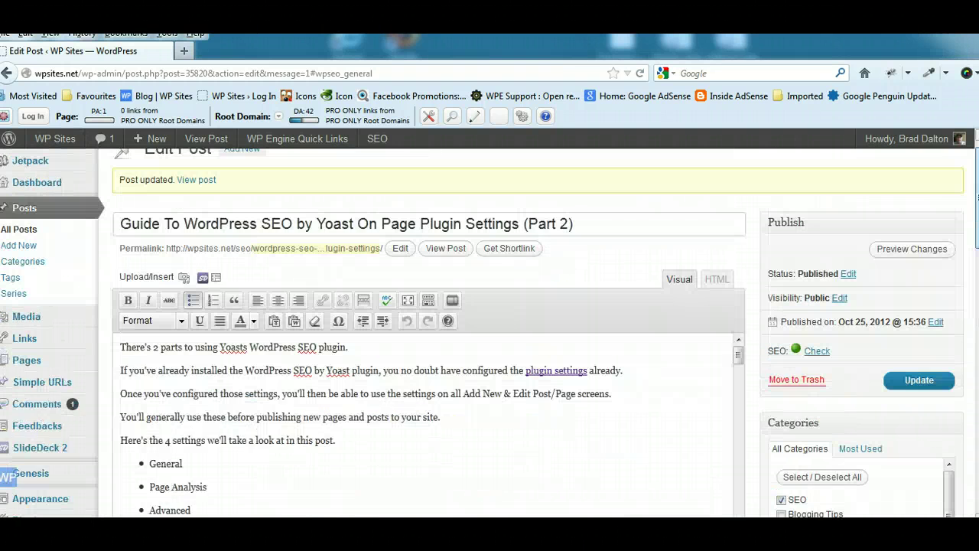
pyautogui.moveTo(590, 245); pyautogui.dragTo(94, 243)
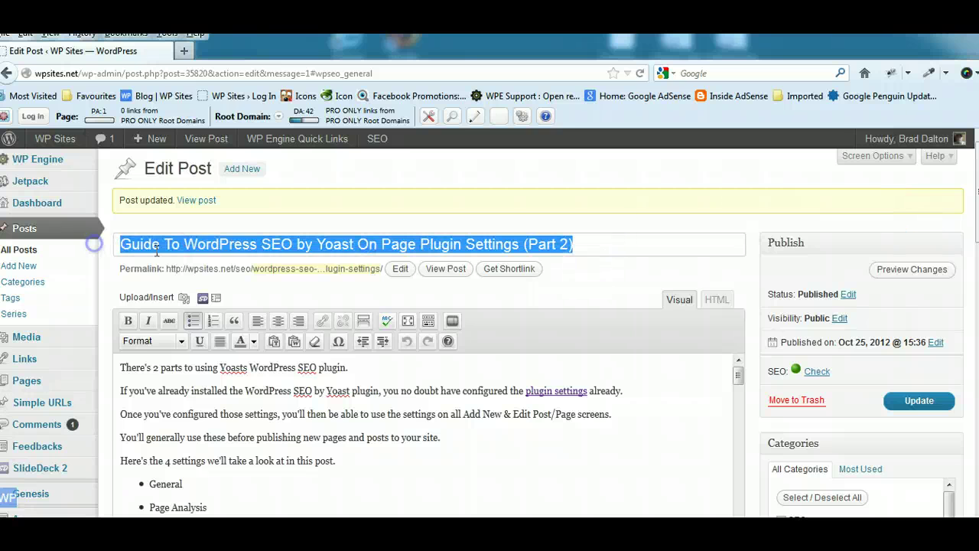
pyautogui.rightClick(177, 244)
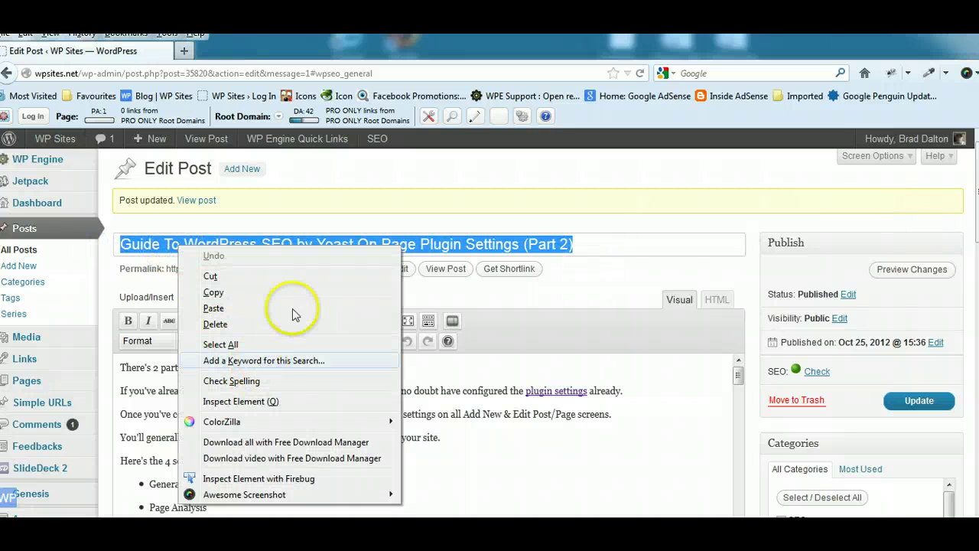
pyautogui.rightClick(470, 243)
pyautogui.click(505, 294)
pyautogui.scroll(-4, 429, 344)
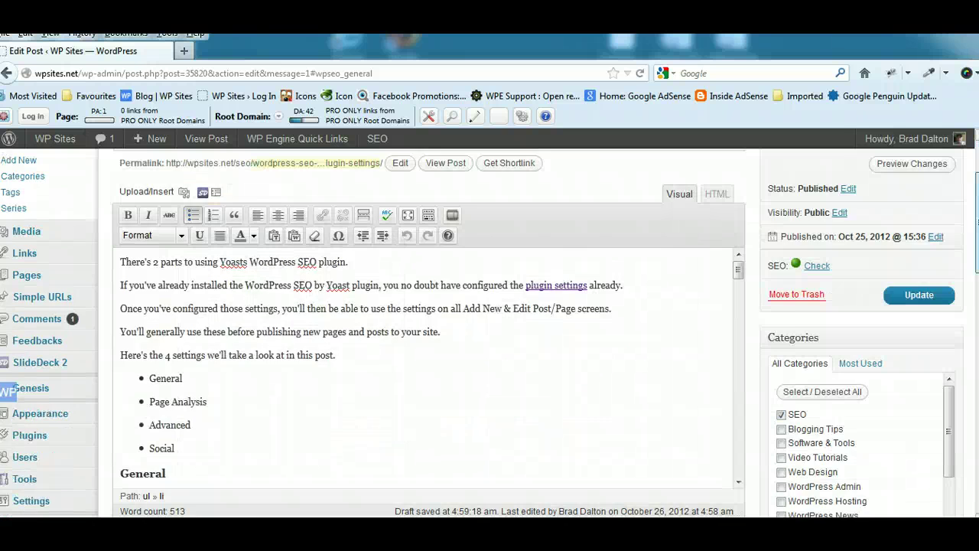
pyautogui.scroll(4, 428, 344)
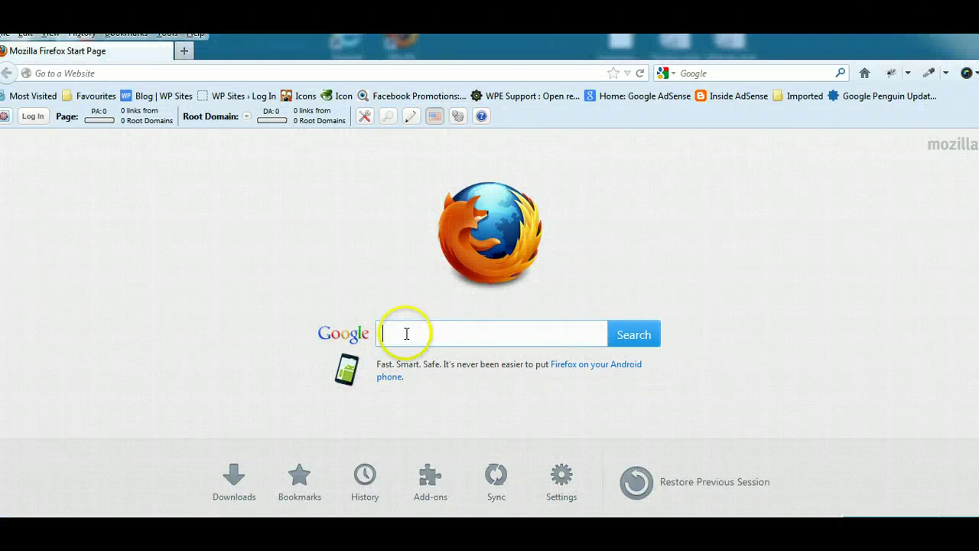
# Step: Search Google for the copied post title from the Firefox start page
pyautogui.rightClick(406, 333)
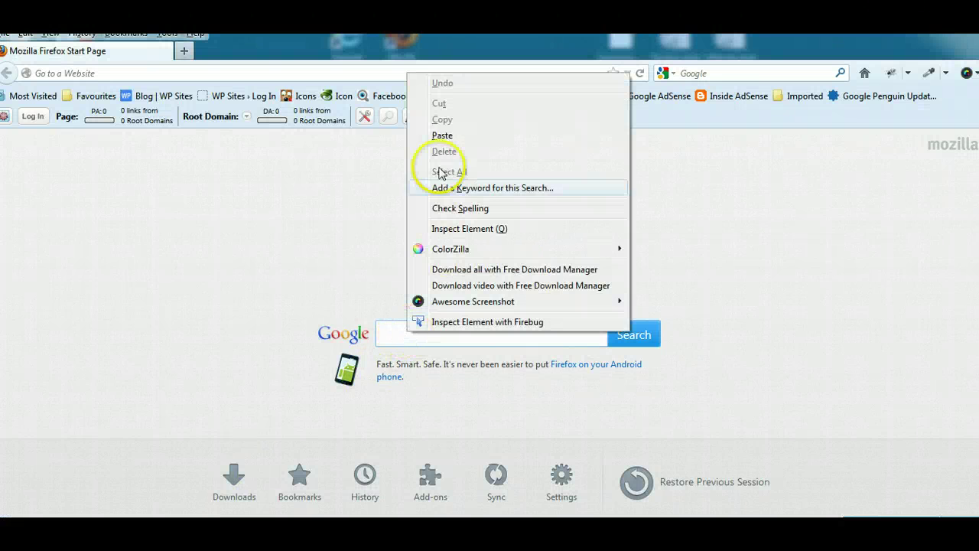
pyautogui.click(437, 133)
pyautogui.click(634, 334)
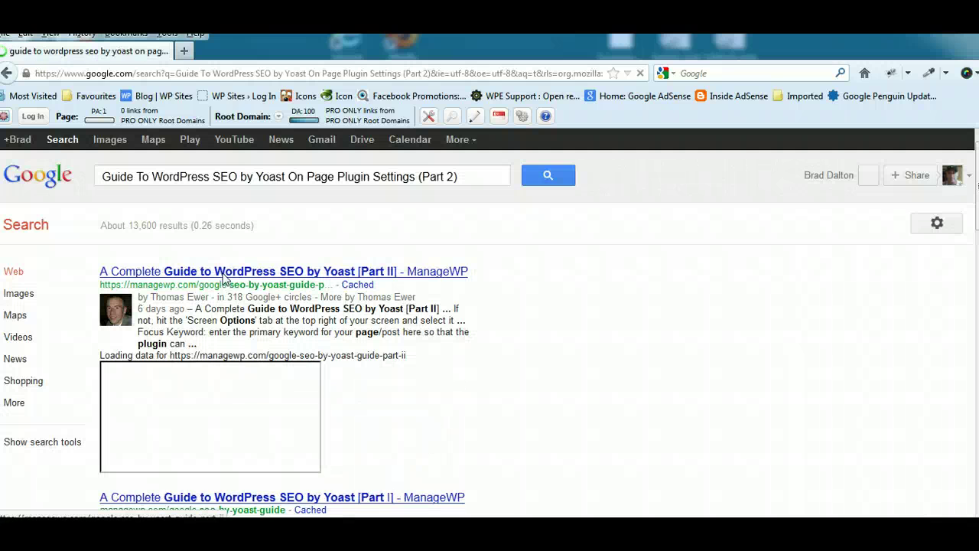
# Step: Examine the description under the "WordPress SEO Tutorial" result on yoast.com and compare it with the search phrase
pyautogui.scroll(-5, 901, 270)
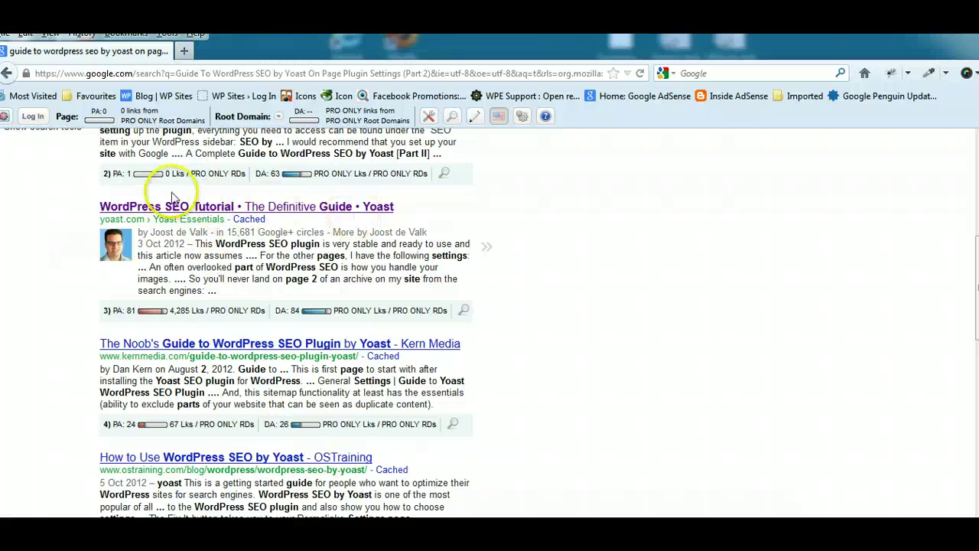
pyautogui.moveTo(245, 303); pyautogui.dragTo(167, 244)
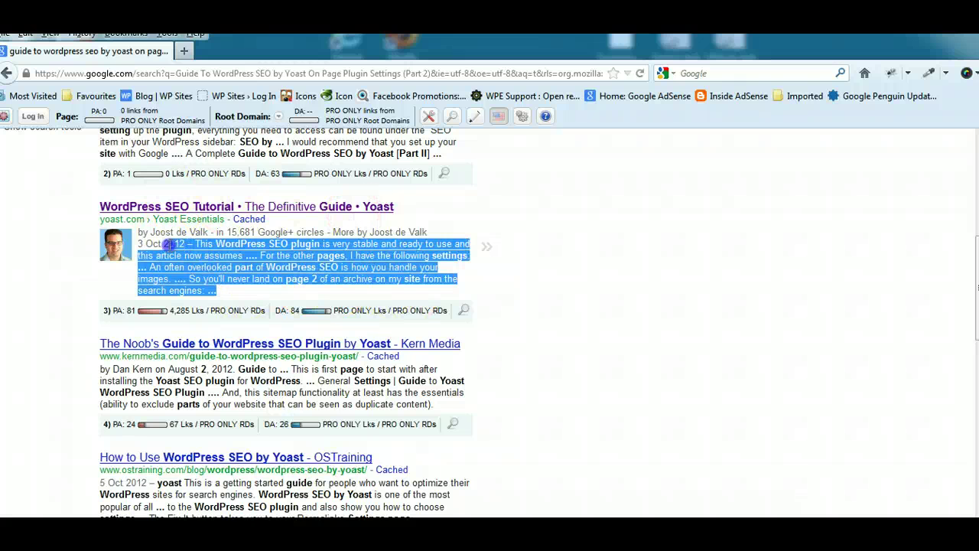
pyautogui.click(257, 264)
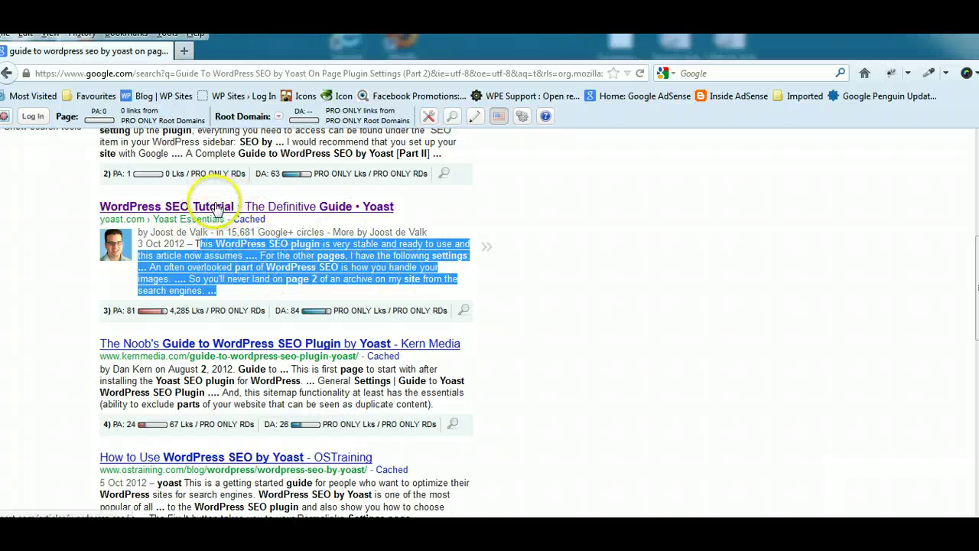
pyautogui.click(551, 271)
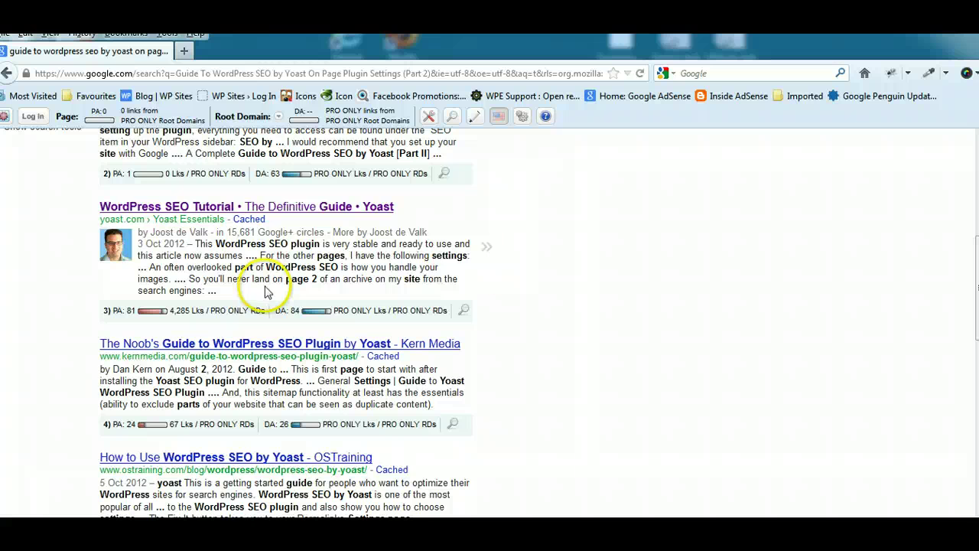
pyautogui.scroll(5, 266, 291)
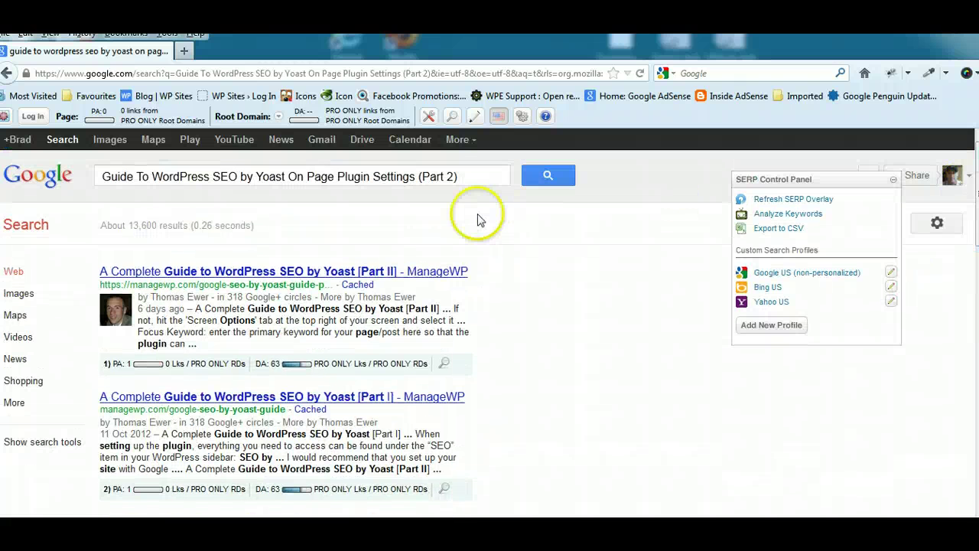
pyautogui.moveTo(463, 178); pyautogui.dragTo(100, 176)
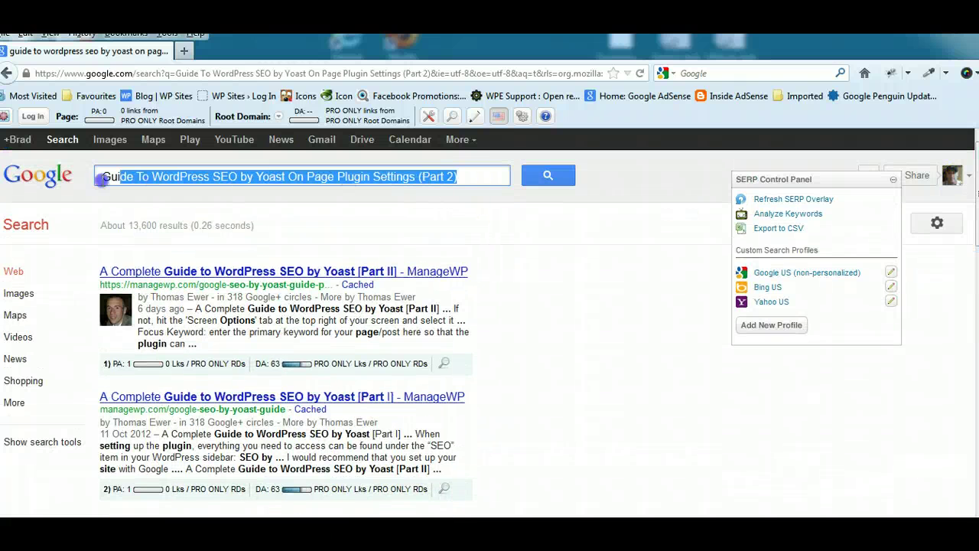
pyautogui.click(550, 260)
pyautogui.scroll(-8, 536, 260)
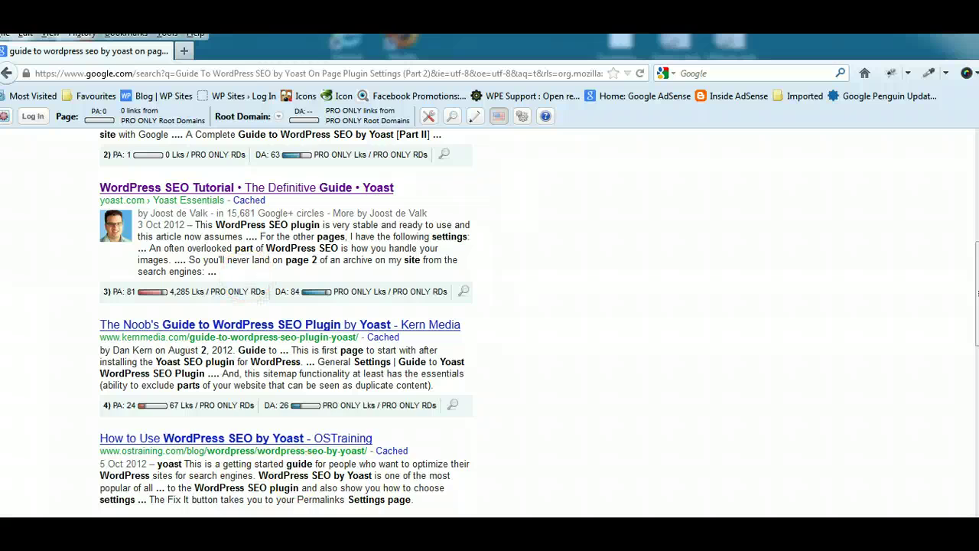
# Step: Switch between the Edit Post window and the Google results to compare the Meta Description with the result descriptions
pyautogui.moveTo(184, 493)
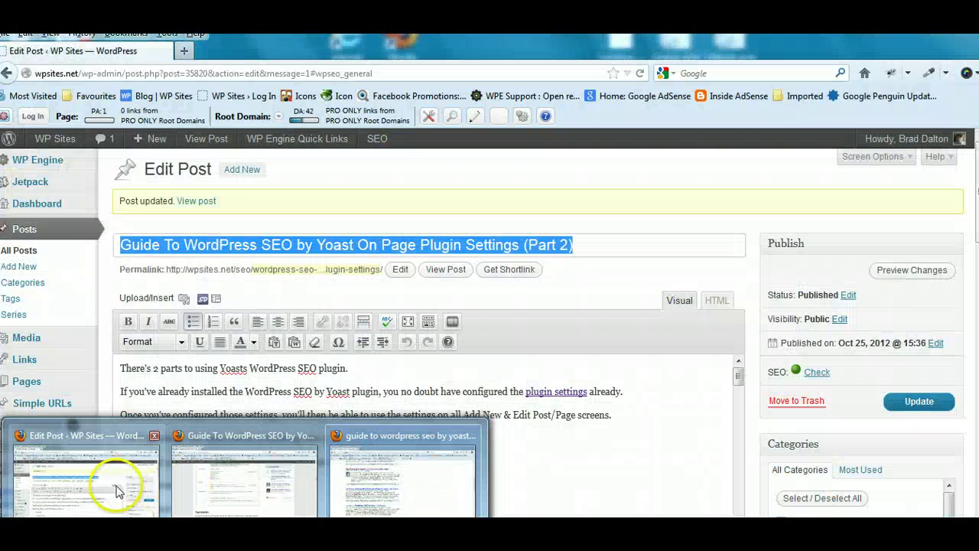
pyautogui.click(116, 489)
pyautogui.scroll(-15, 114, 482)
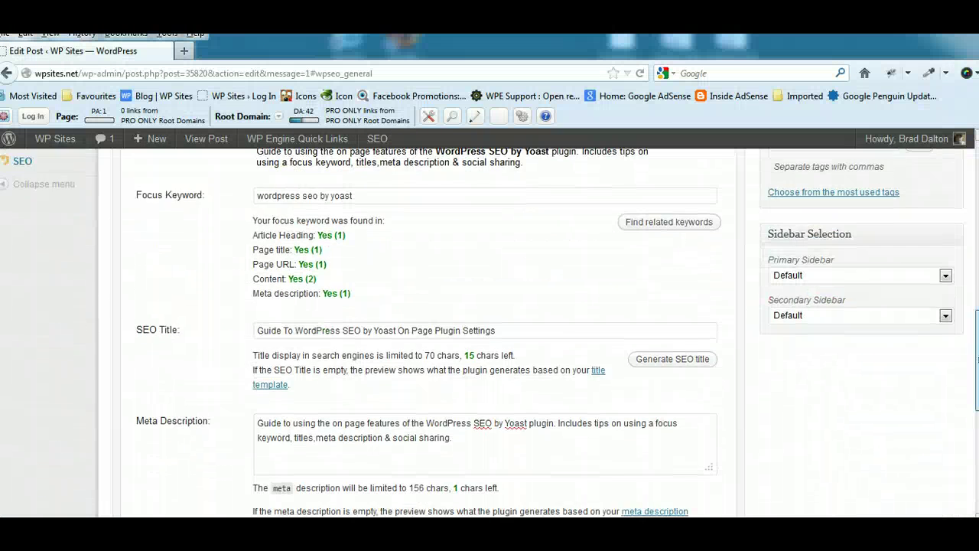
pyautogui.moveTo(504, 316); pyautogui.dragTo(234, 282)
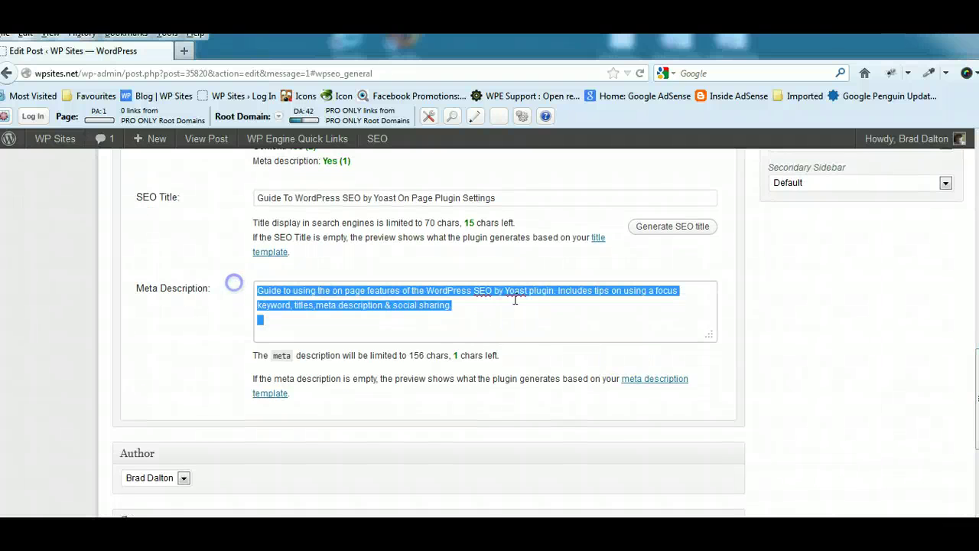
pyautogui.click(532, 305)
pyautogui.moveTo(252, 518)
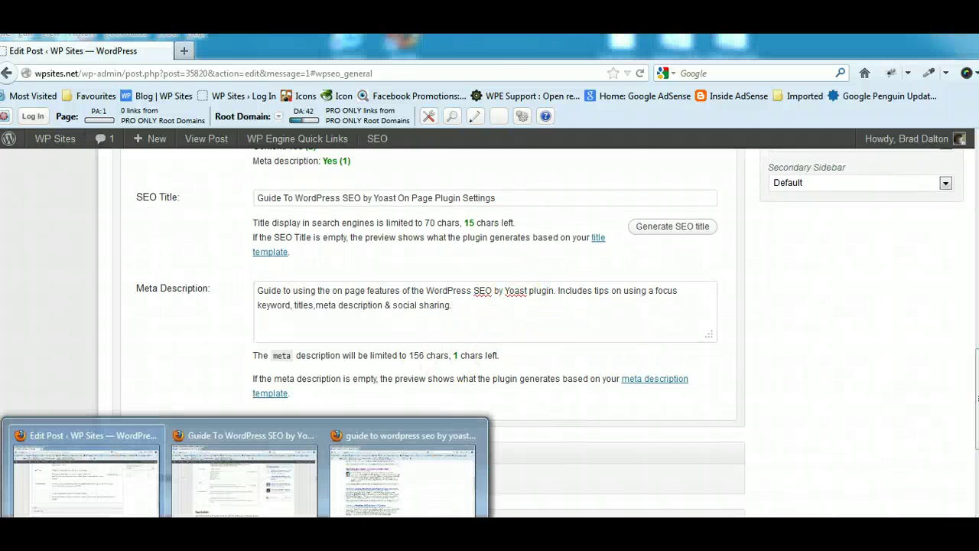
pyautogui.click(428, 475)
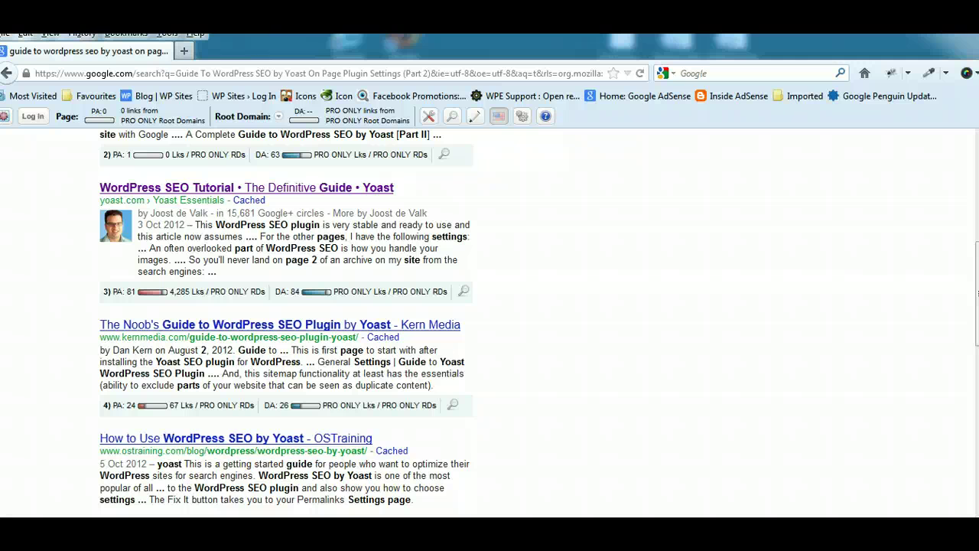
pyautogui.moveTo(122, 517)
pyautogui.click(132, 489)
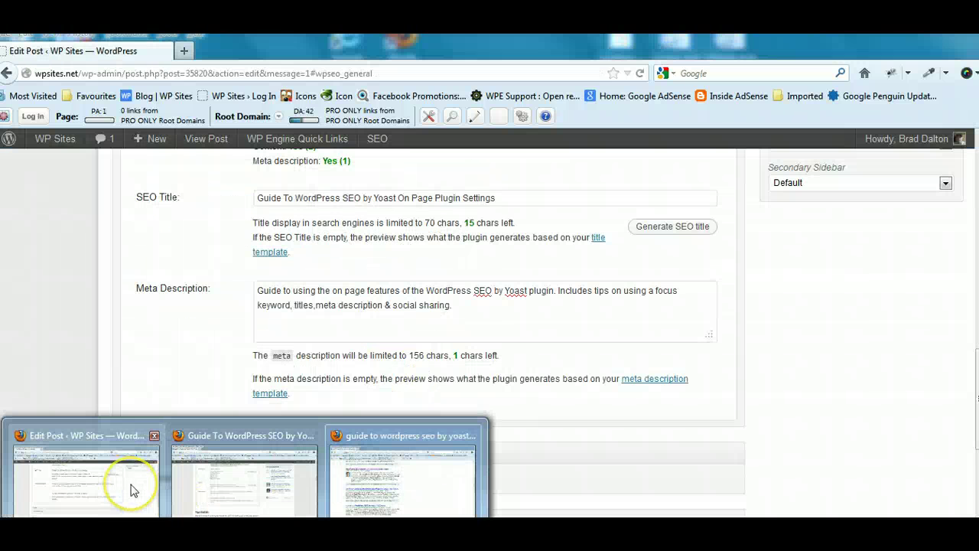
# Step: Switch to the published post, read the "Write for People Not Search Engines" section, and return to the post's beginning
pyautogui.click(219, 490)
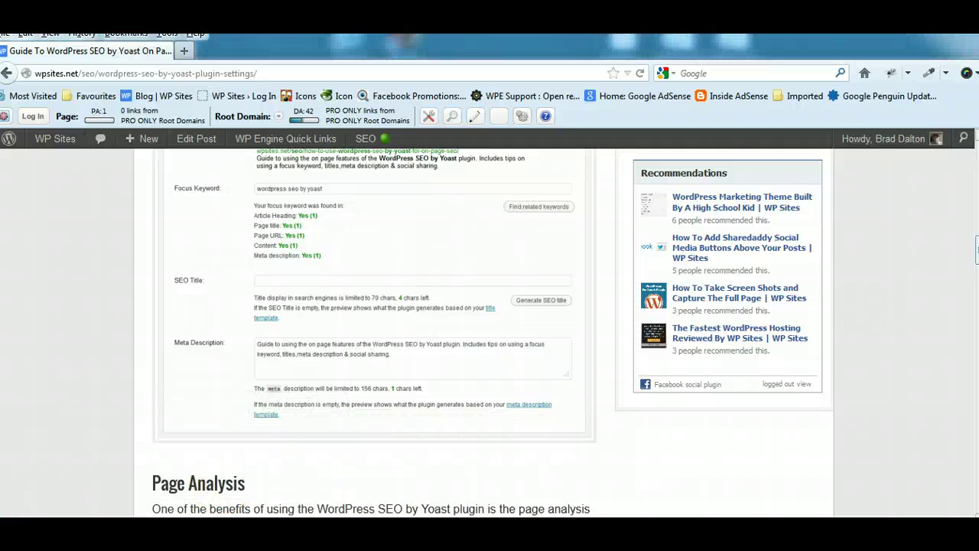
pyautogui.moveTo(977, 252); pyautogui.dragTo(977, 410)
pyautogui.click(311, 369)
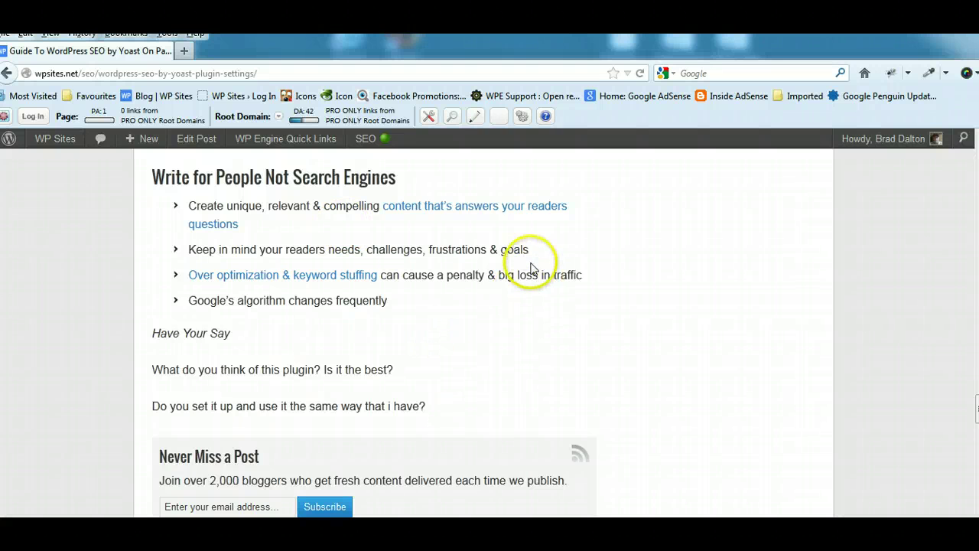
pyautogui.moveTo(528, 252); pyautogui.dragTo(331, 254)
pyautogui.click(415, 306)
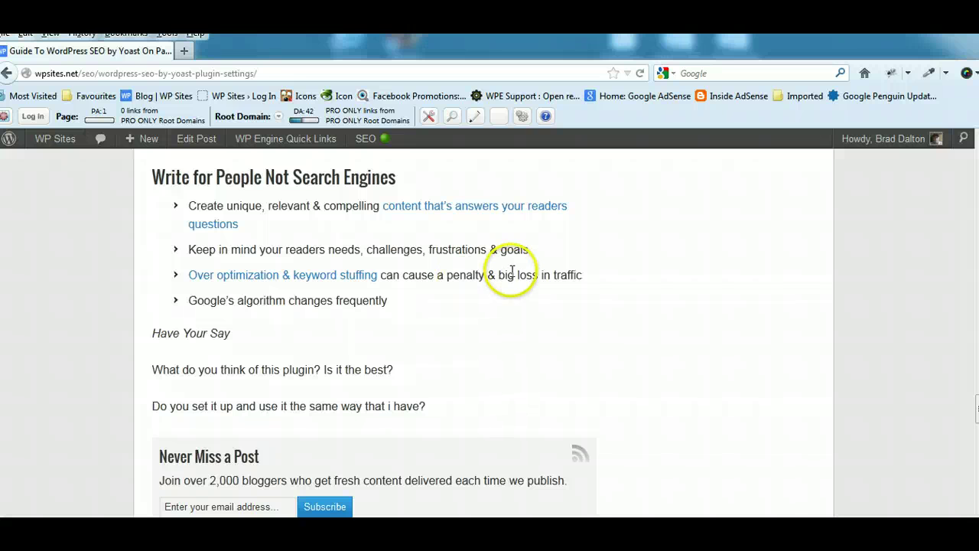
pyautogui.moveTo(530, 253); pyautogui.dragTo(359, 262)
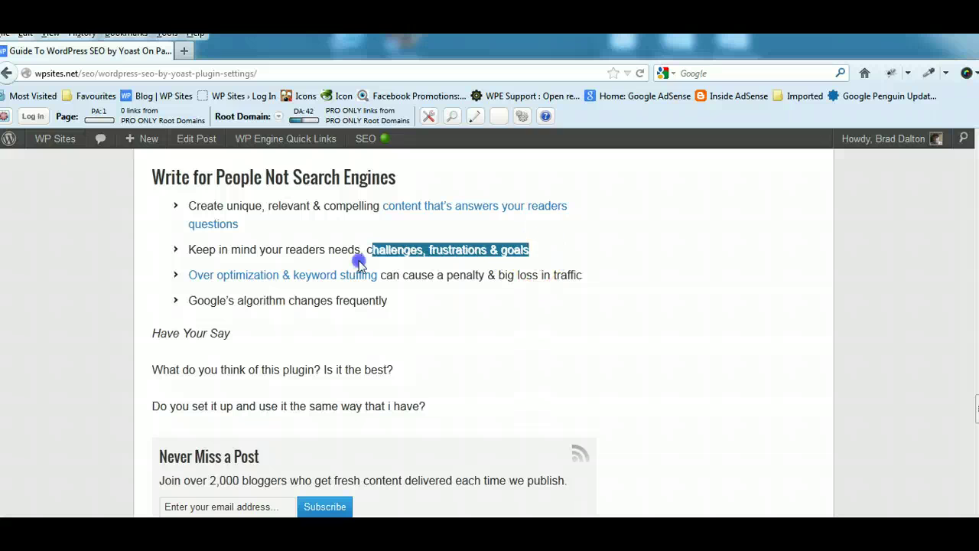
pyautogui.click(446, 308)
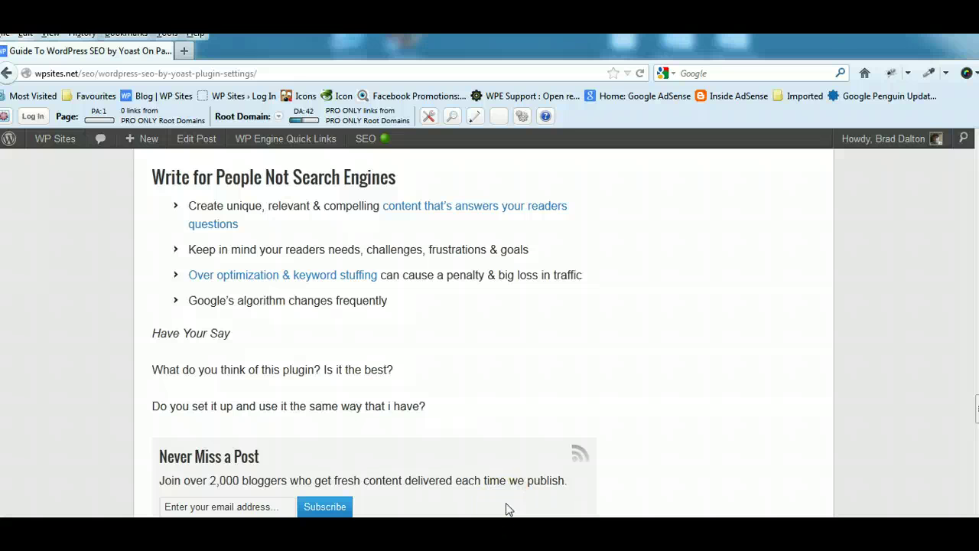
pyautogui.scroll(20, 547, 417)
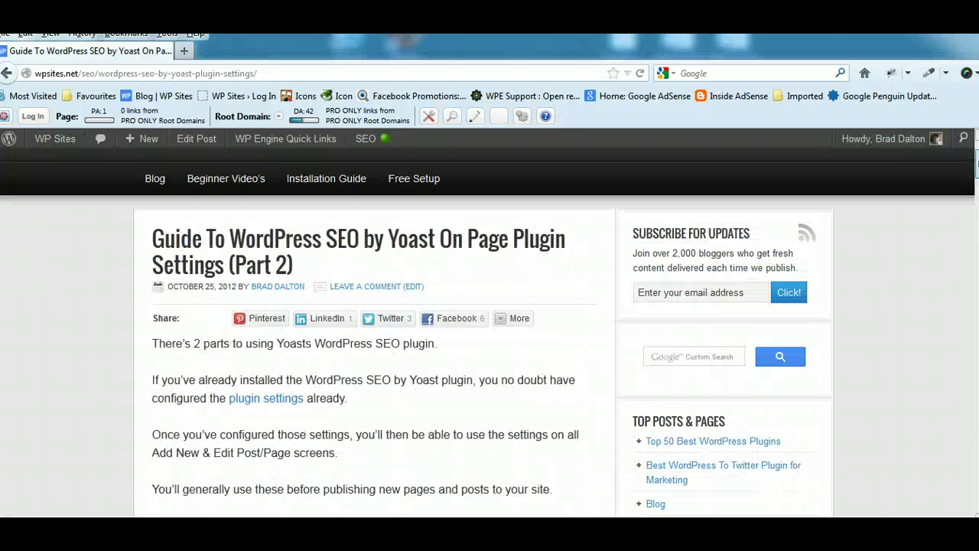